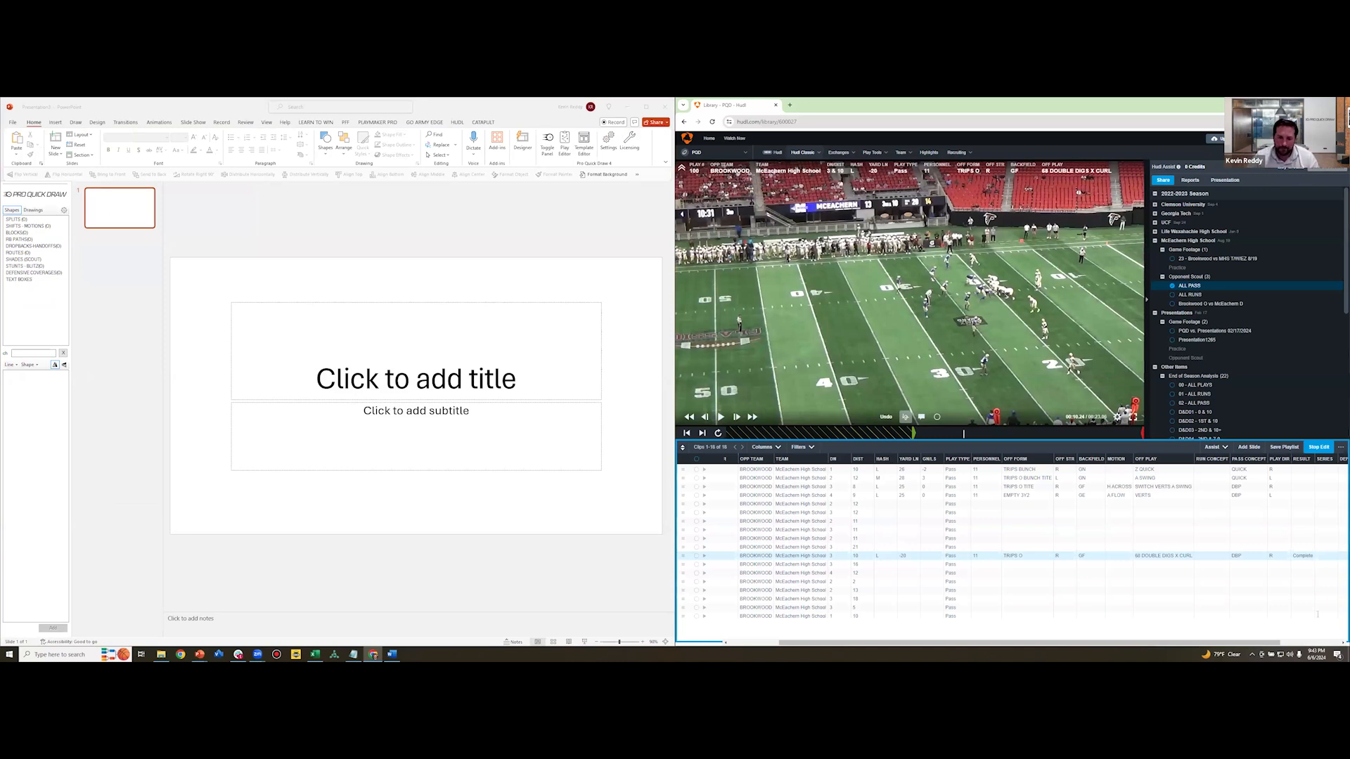
Insert the 11-personnel 3x1 drawing from the offensive personnel drawings onto the blank slide
left_click_drag(783, 643, 730, 643)
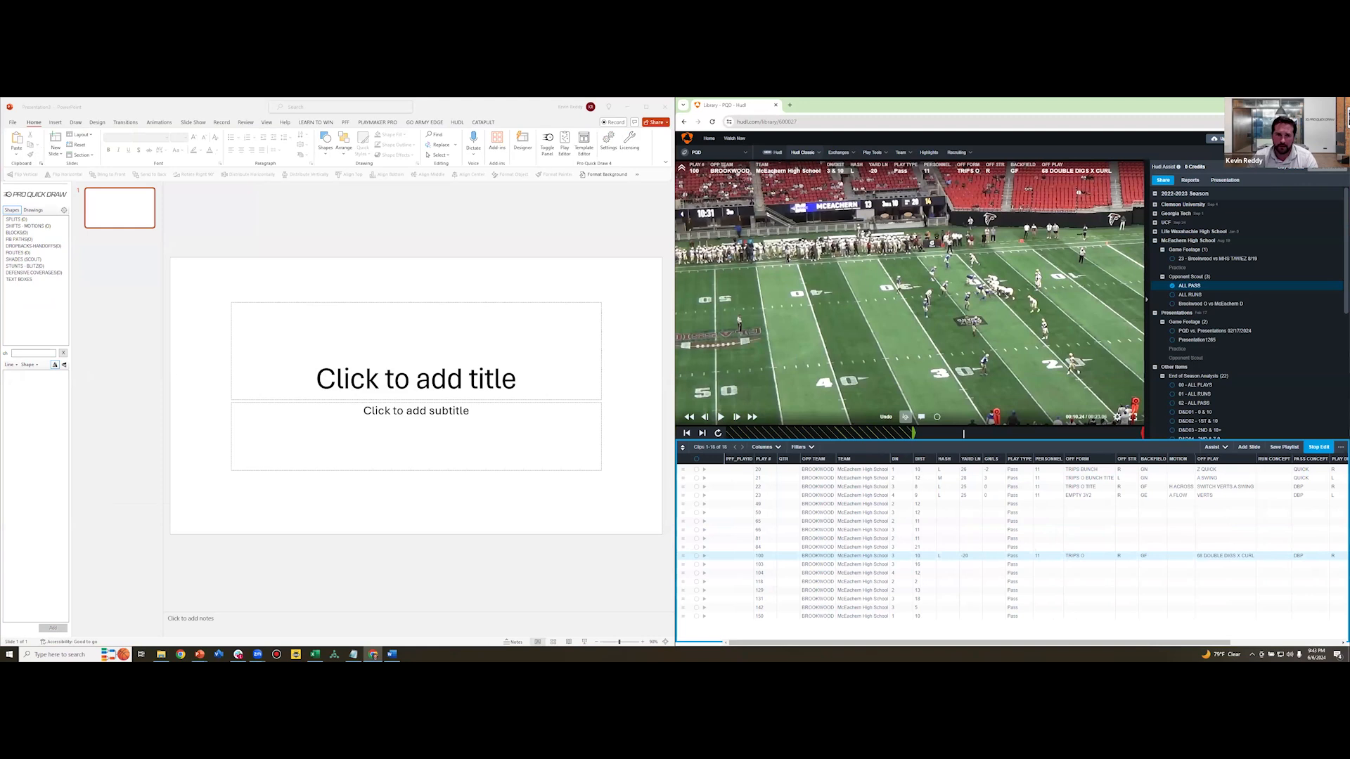
left_click(35, 211)
left_click(35, 211)
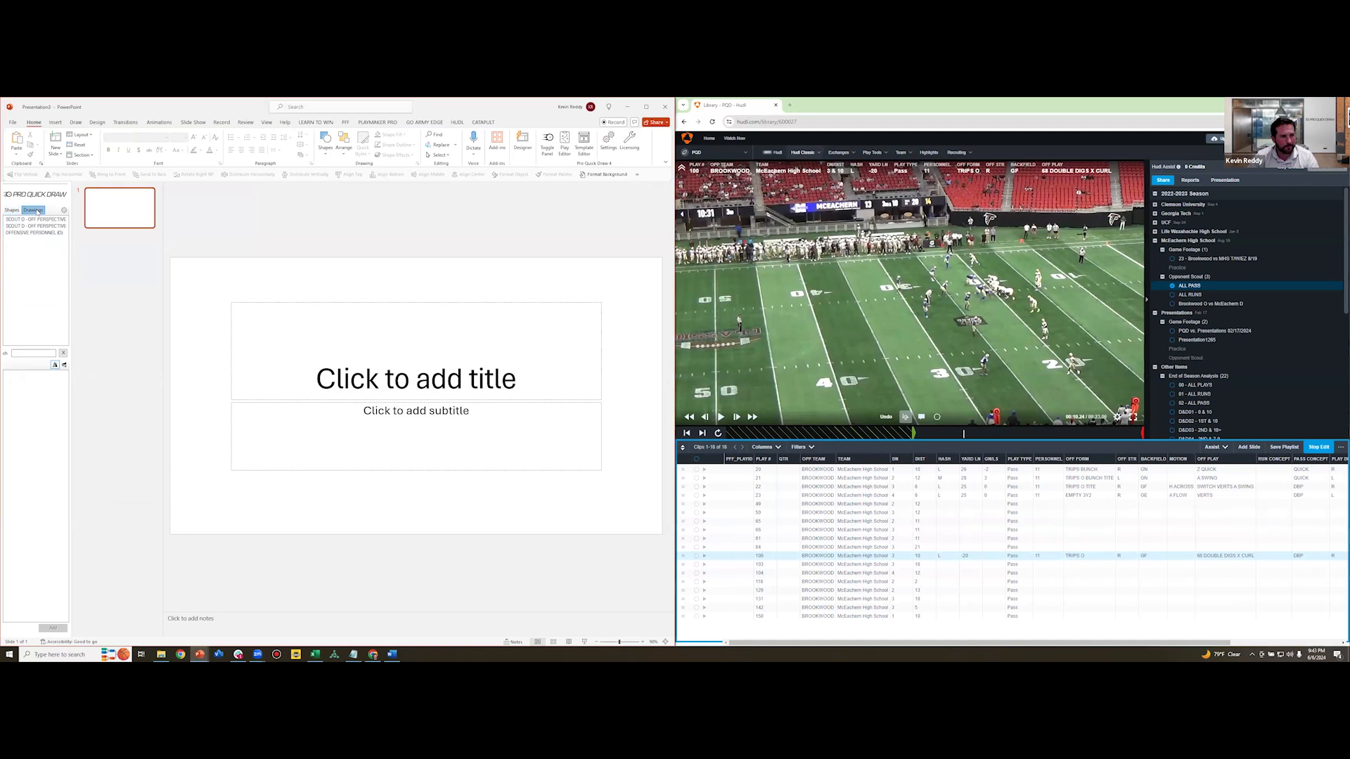
left_click(30, 234)
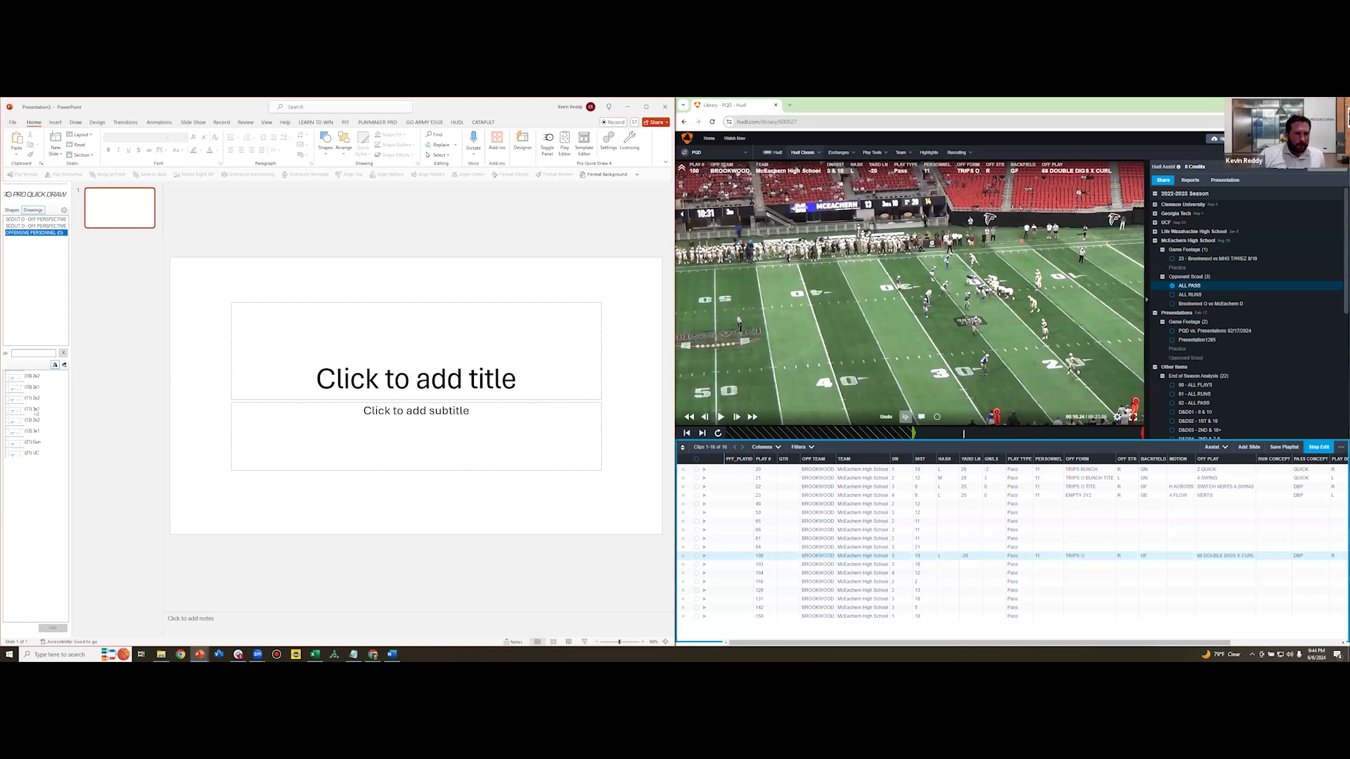
double_click(35, 410)
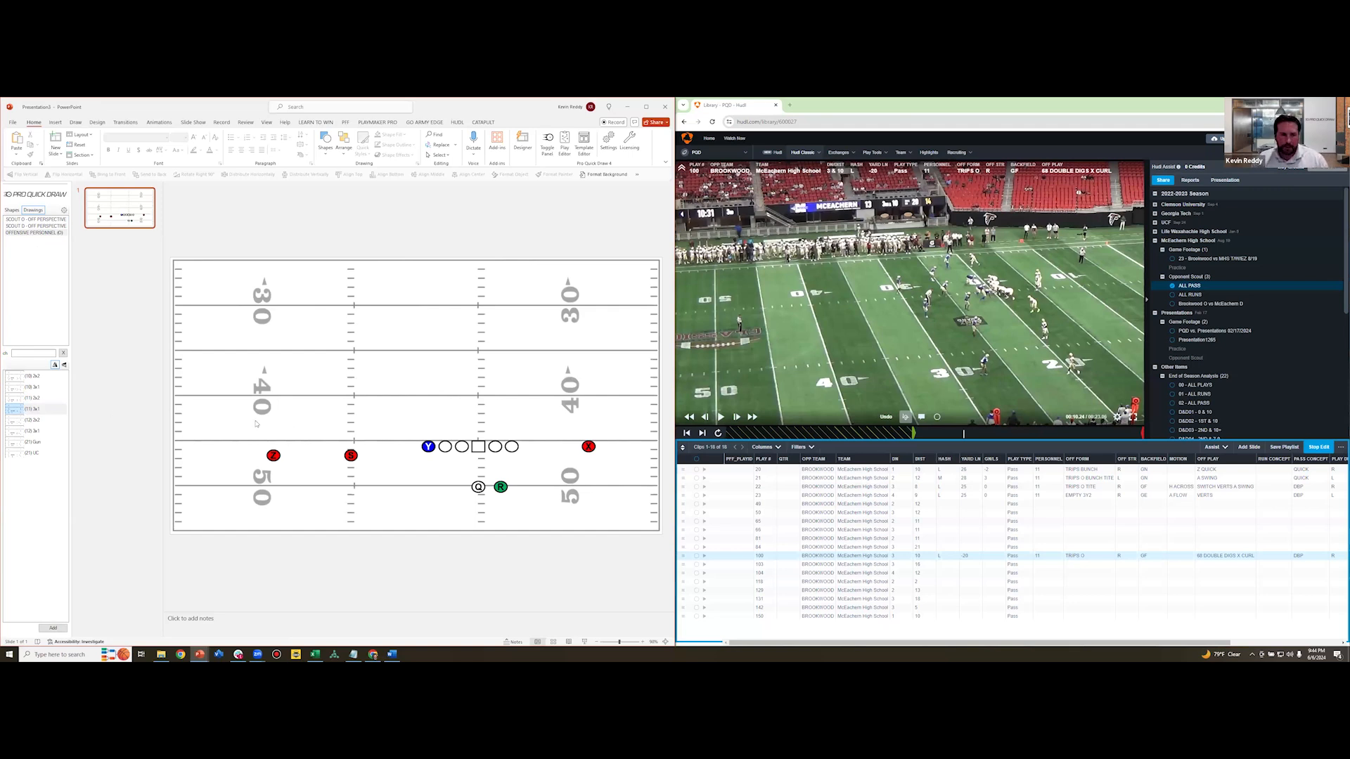
Reposition the three trips-side receivers: Z up on the line, the slot slightly inward, and Y split out from the tackle
mouse_move(276, 455)
left_mouse_down()
mouse_move(413, 446)
mouse_move(345, 456)
mouse_move(361, 458)
left_mouse_up()
left_click(429, 447, "shift")
left_click(363, 479)
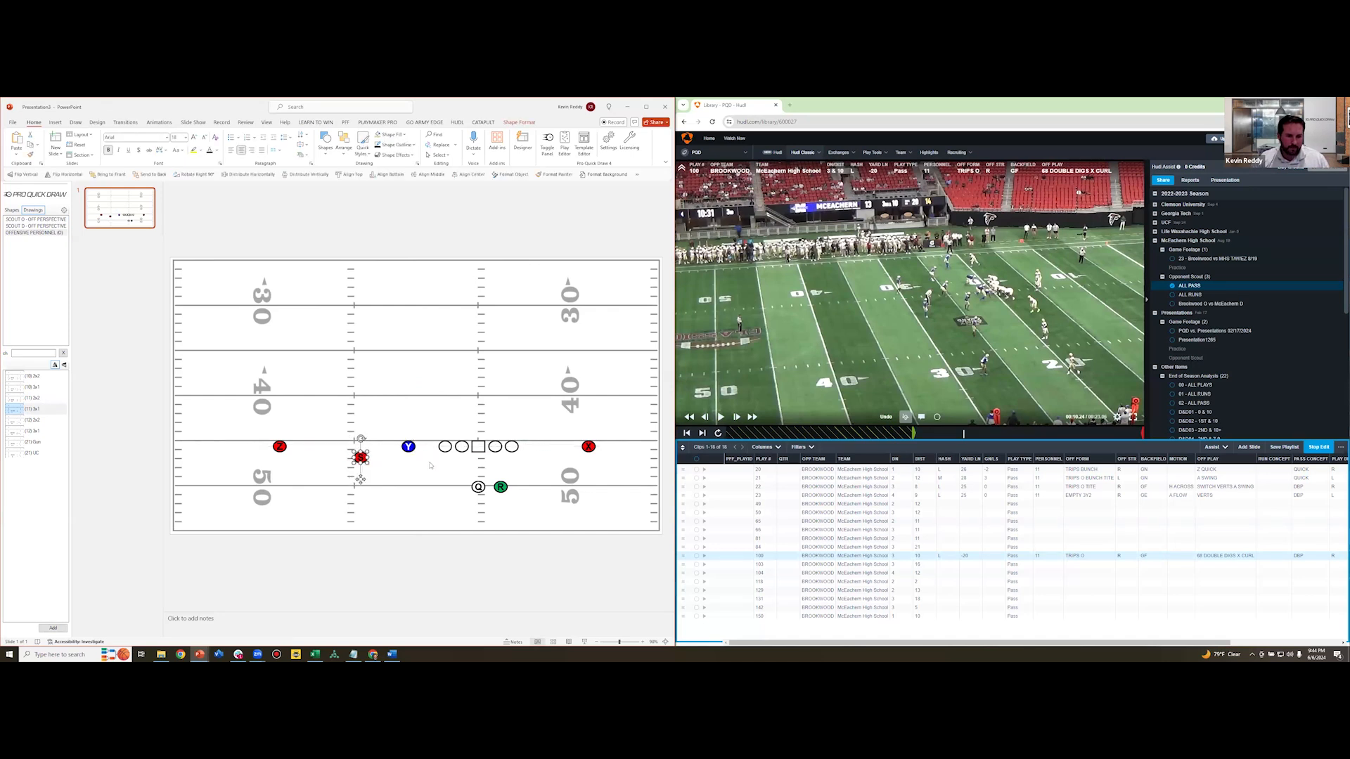
Bottom-align Y with the slot receiver off the line, and shift the X receiver slightly inward
left_click(409, 448, "shift")
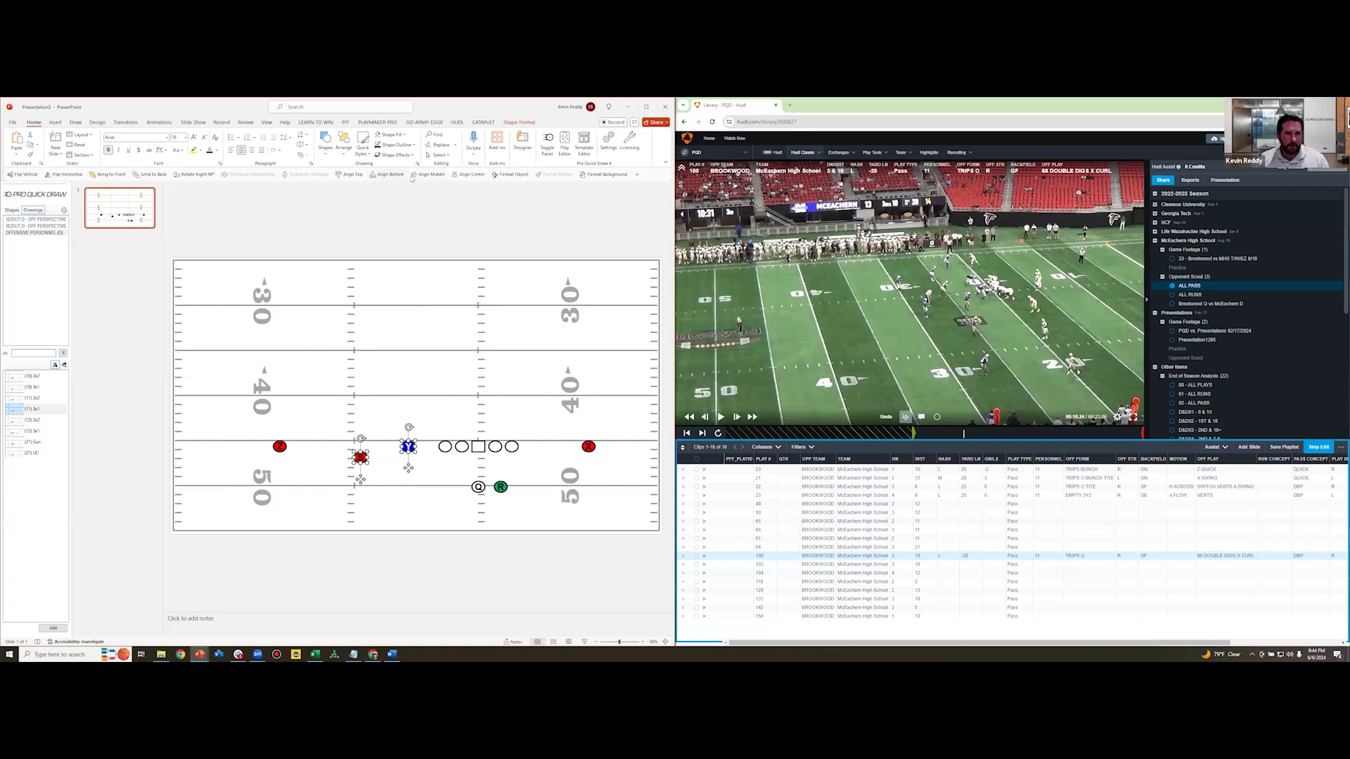
left_click(387, 177)
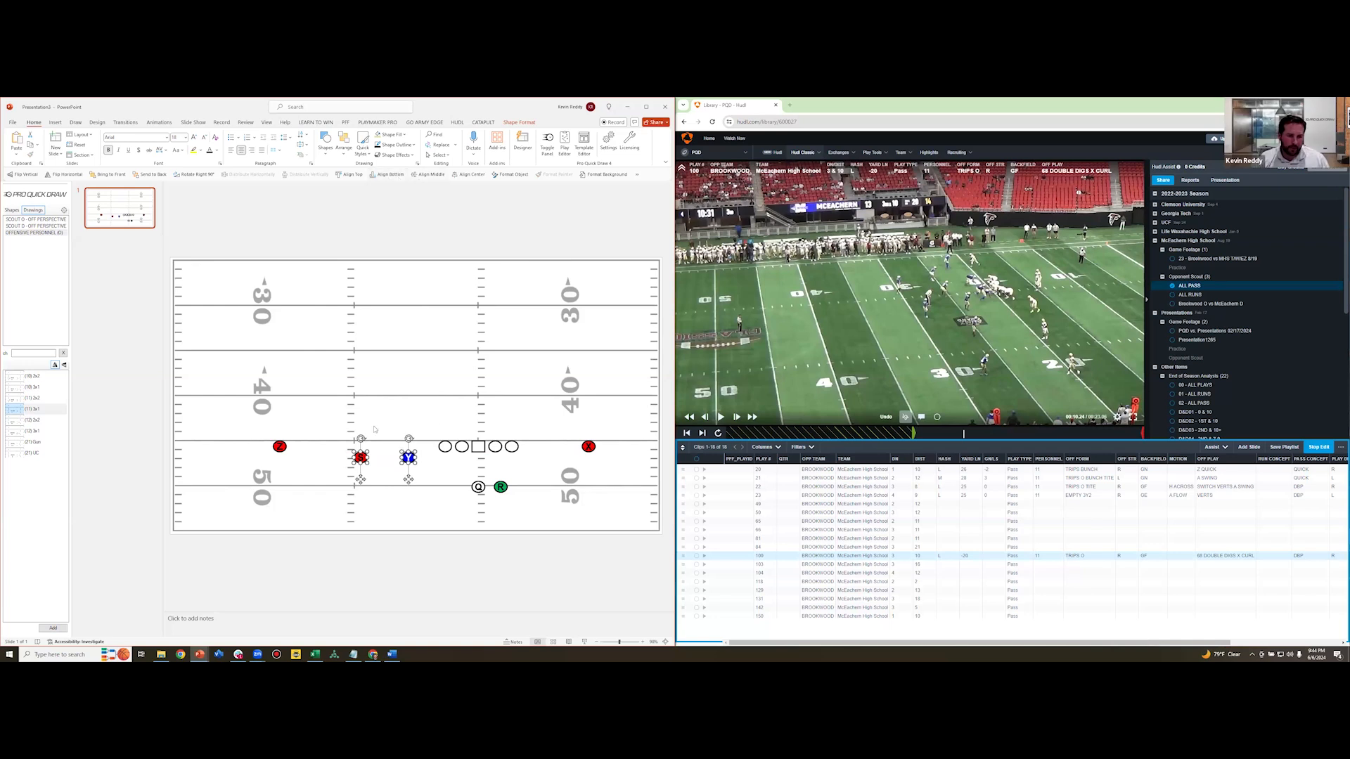
left_click(421, 379)
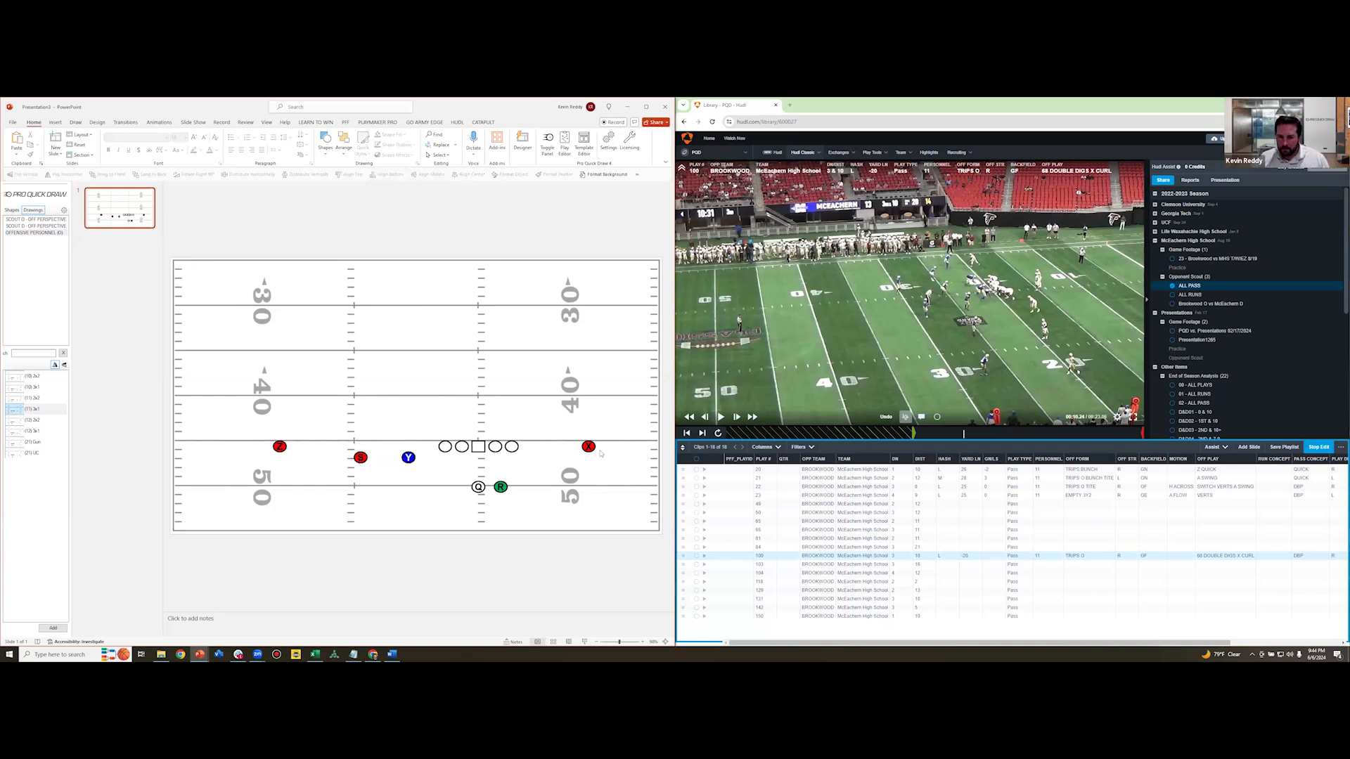
left_click(589, 448)
left_click_drag(589, 465, 584, 465)
left_click(596, 480)
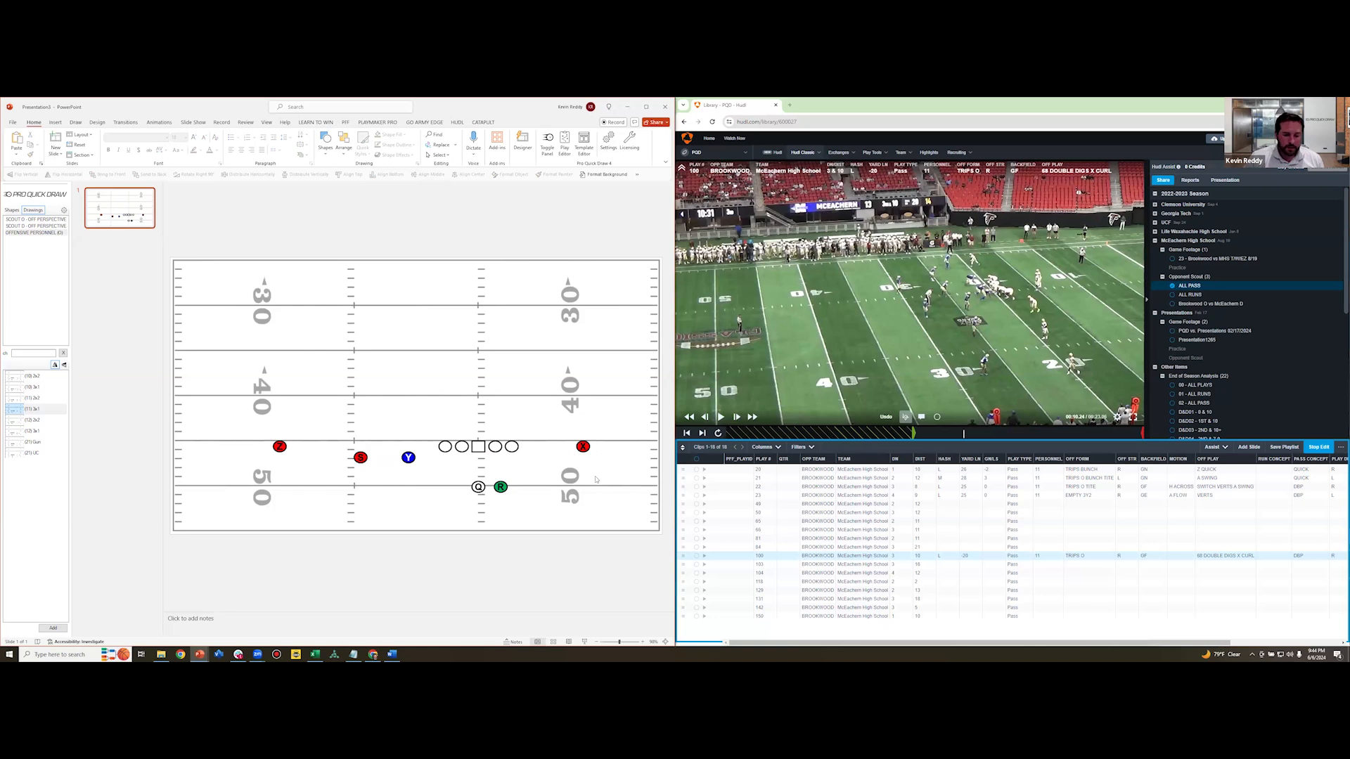
Start saving the presentation and browse to 2024 SEASON > WEEK 1 > PASS GAME > 06 - 3RD & LONG
key("ctrl+s")
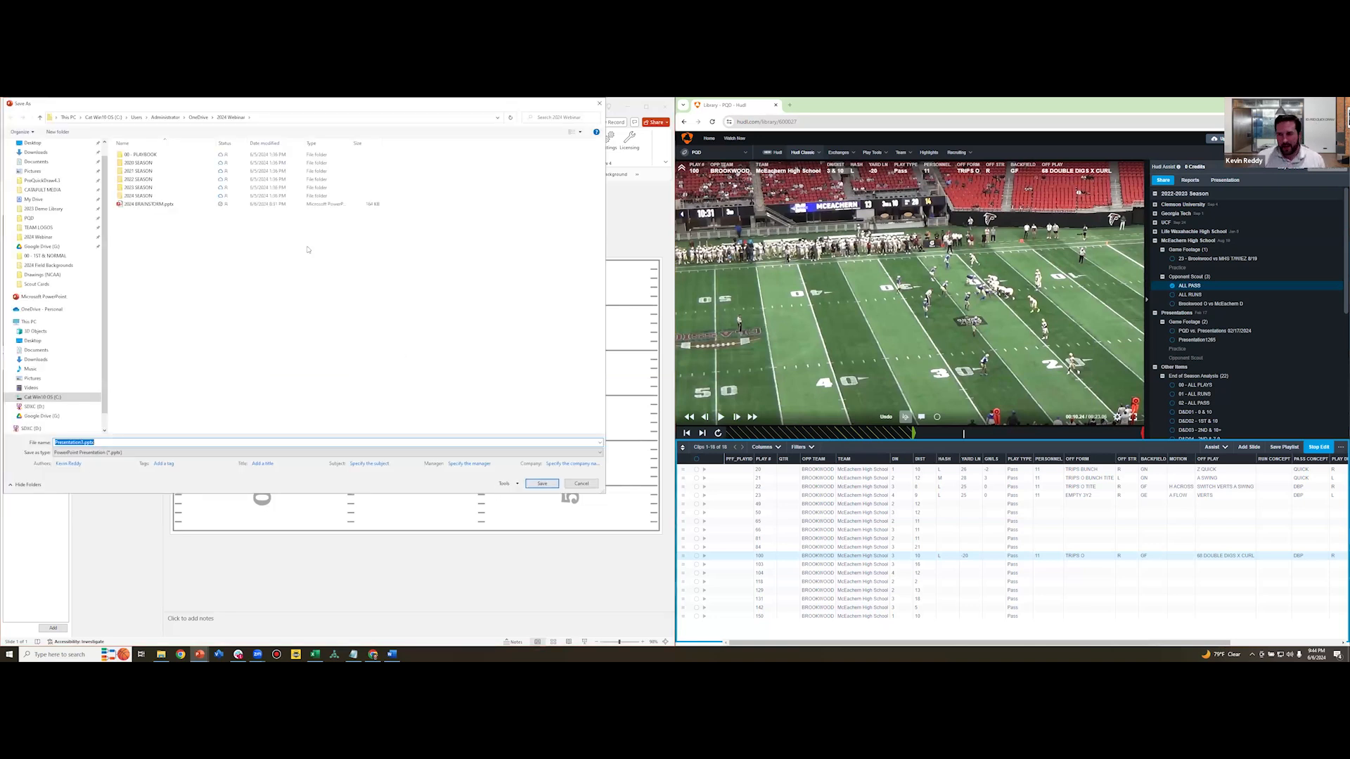
double_click(162, 196)
double_click(161, 155)
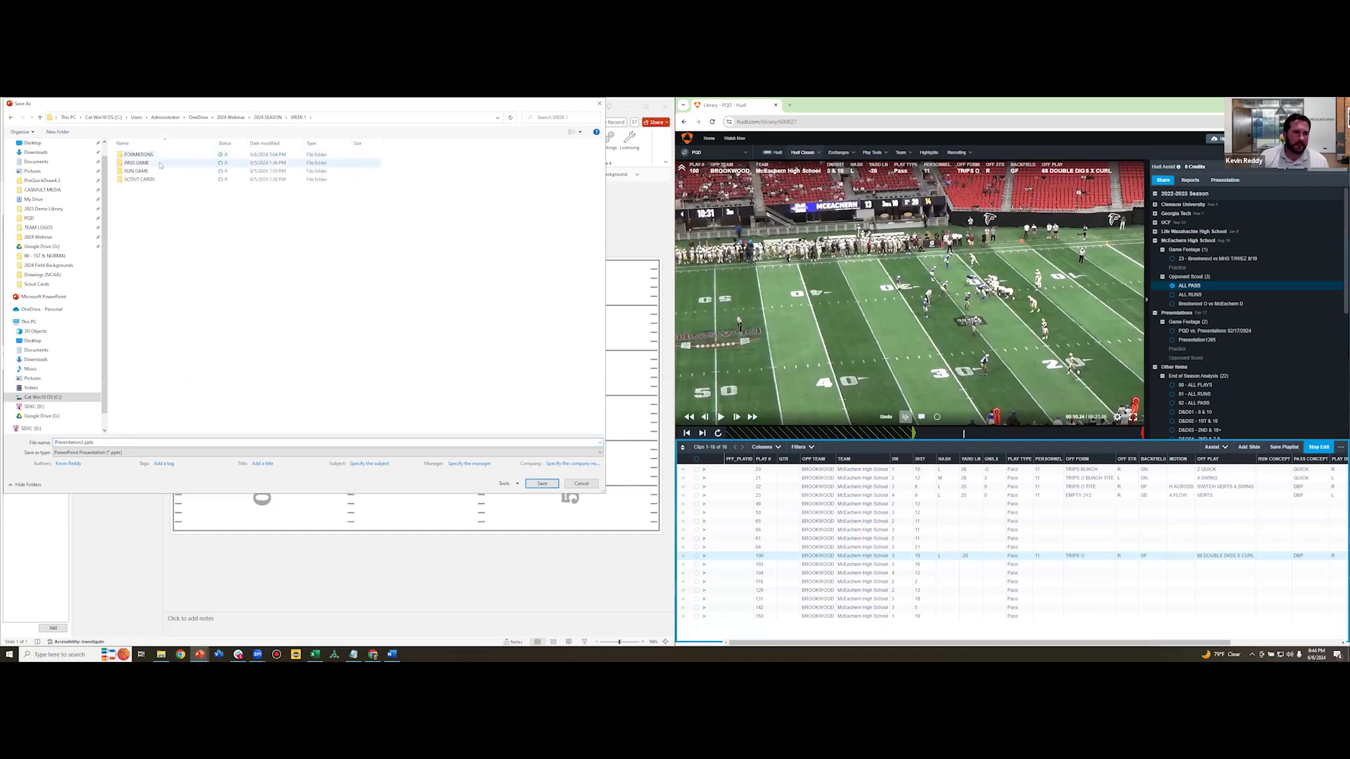
double_click(160, 163)
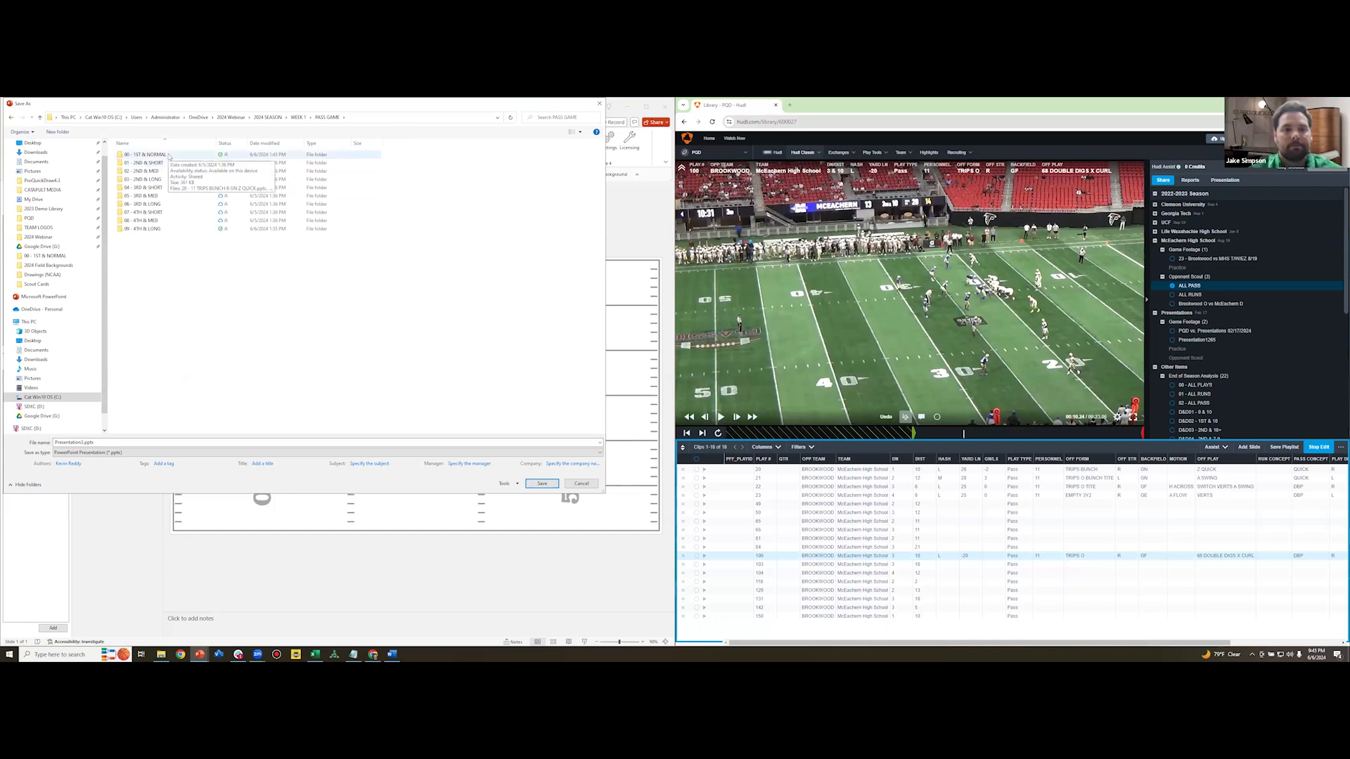
double_click(168, 155)
left_click(11, 117)
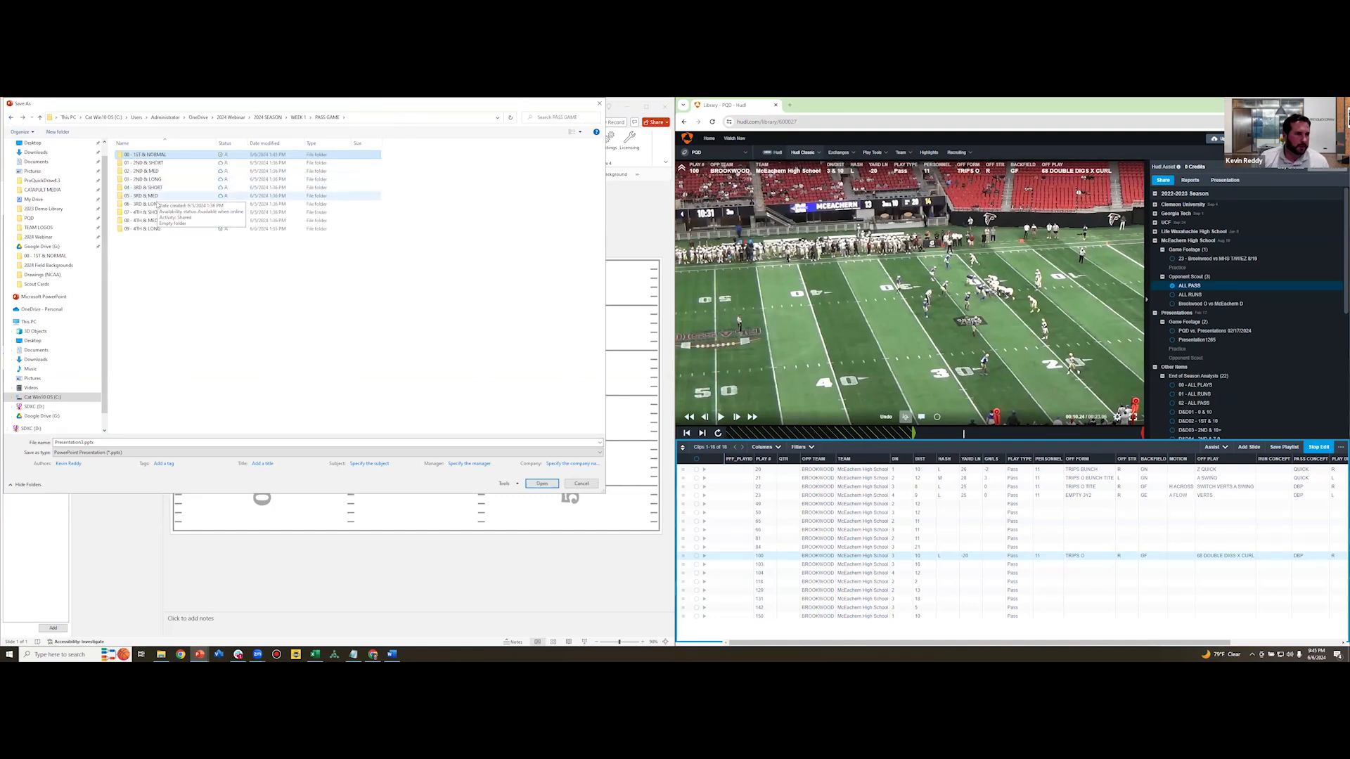
double_click(161, 204)
Save the drawing as "100 - 11 TRIPS O R GF 68 DOUBLE DIGS X CURL" in this folder
double_click(105, 442)
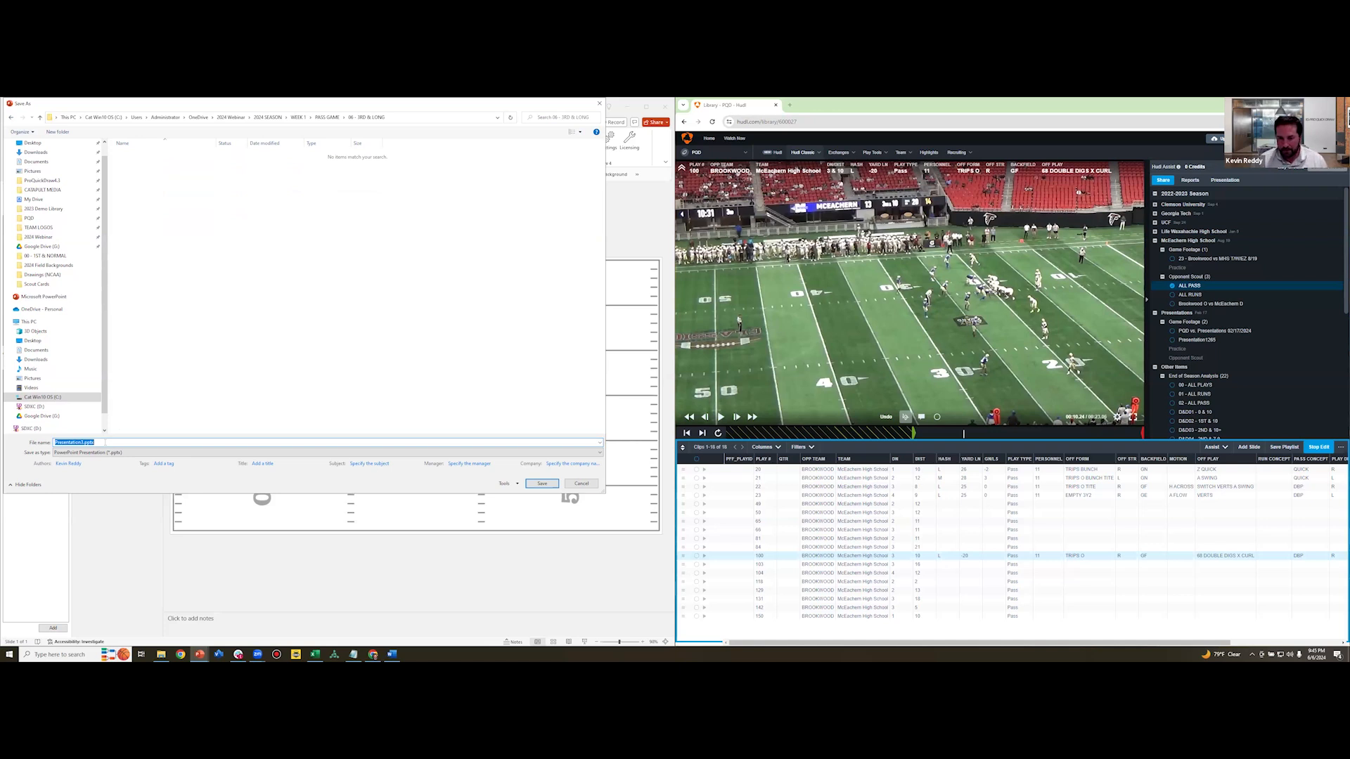
type("100 - 11 TRIPS O R GF")
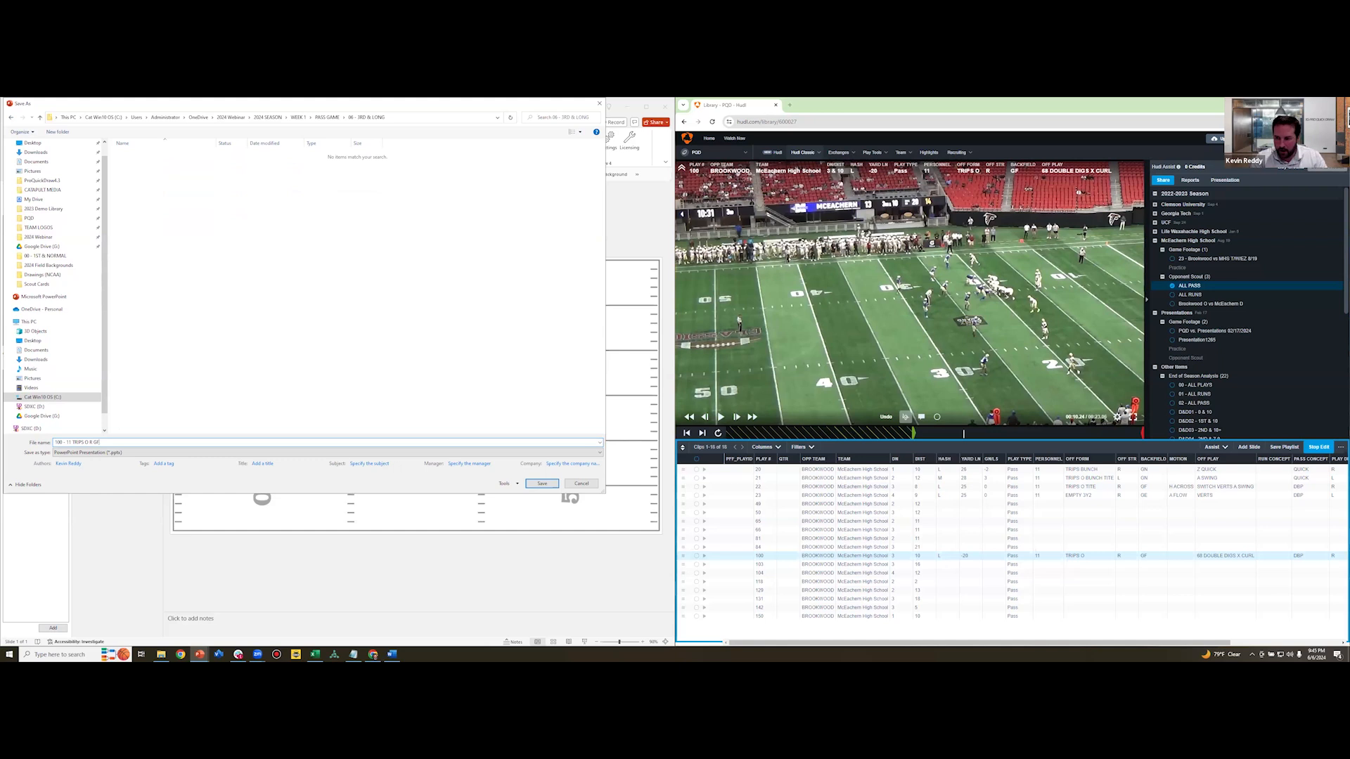
type("UBLE")
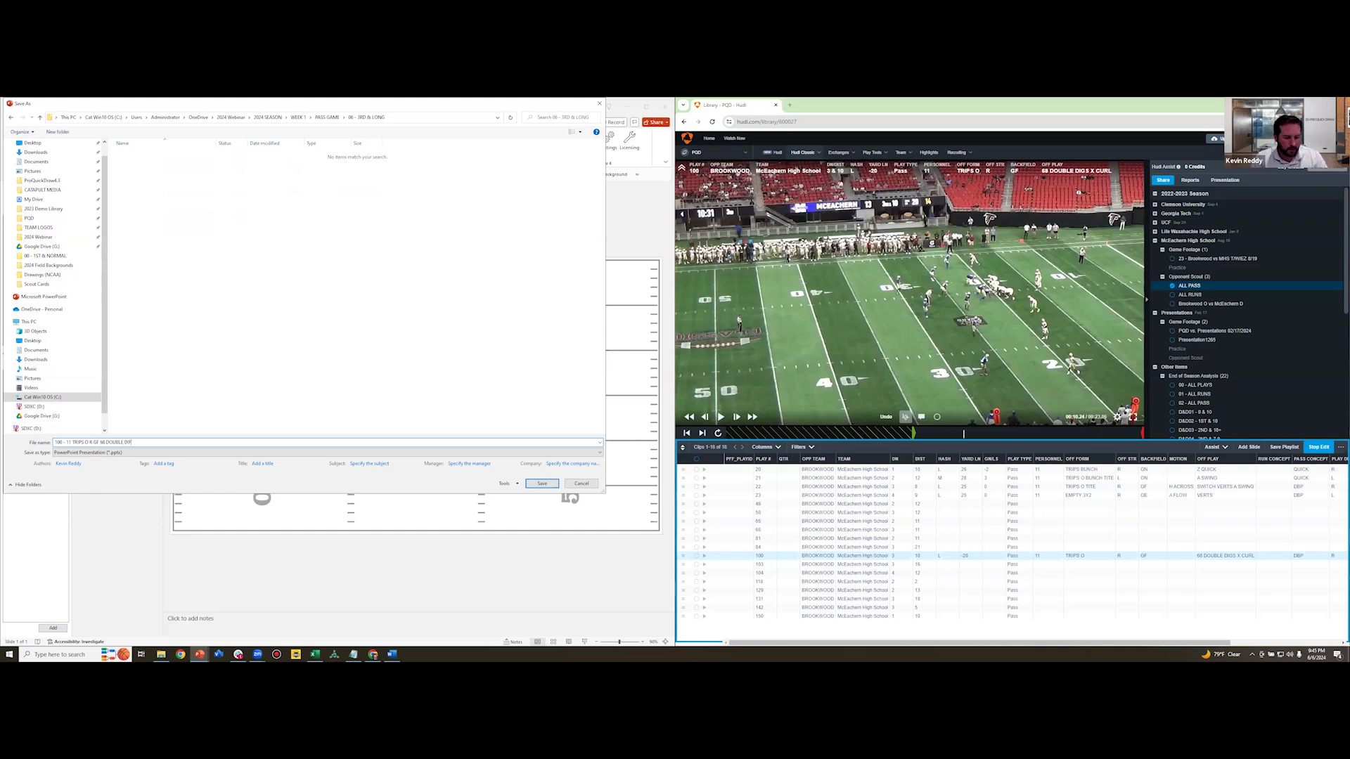
type(" DIGS X CURL")
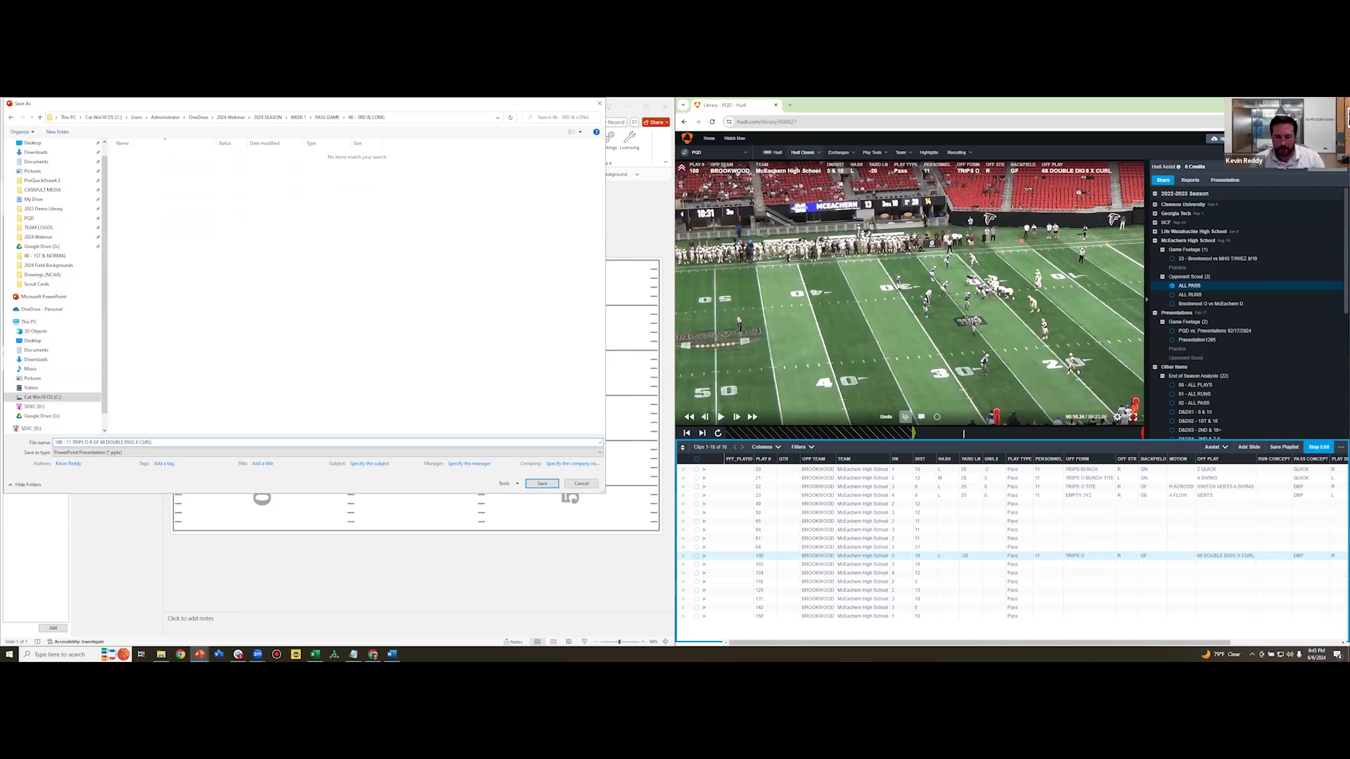
left_click(543, 483)
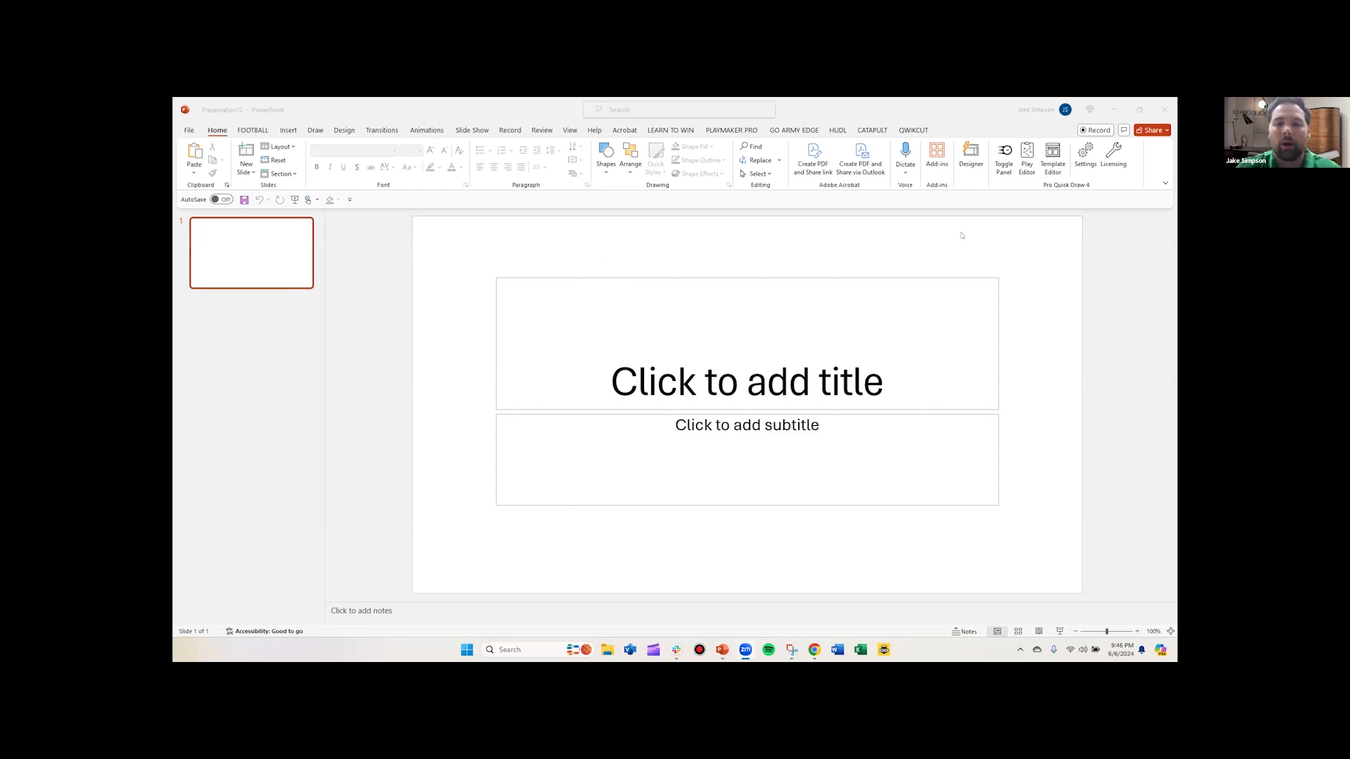
Show the Pro Quick Draw tools in the blank presentation and apply the (H- 16x9) SCOUT CARD page template
left_click(1004, 156)
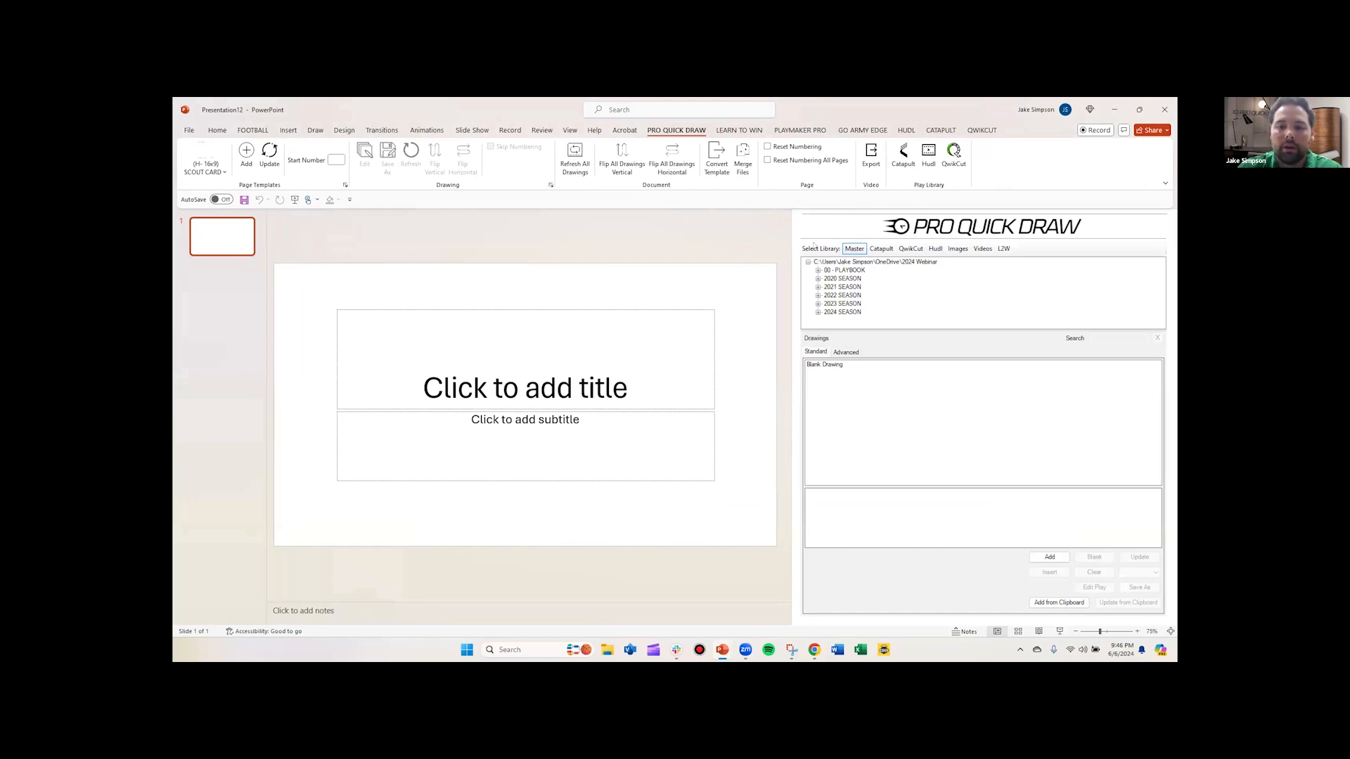
left_click(218, 170)
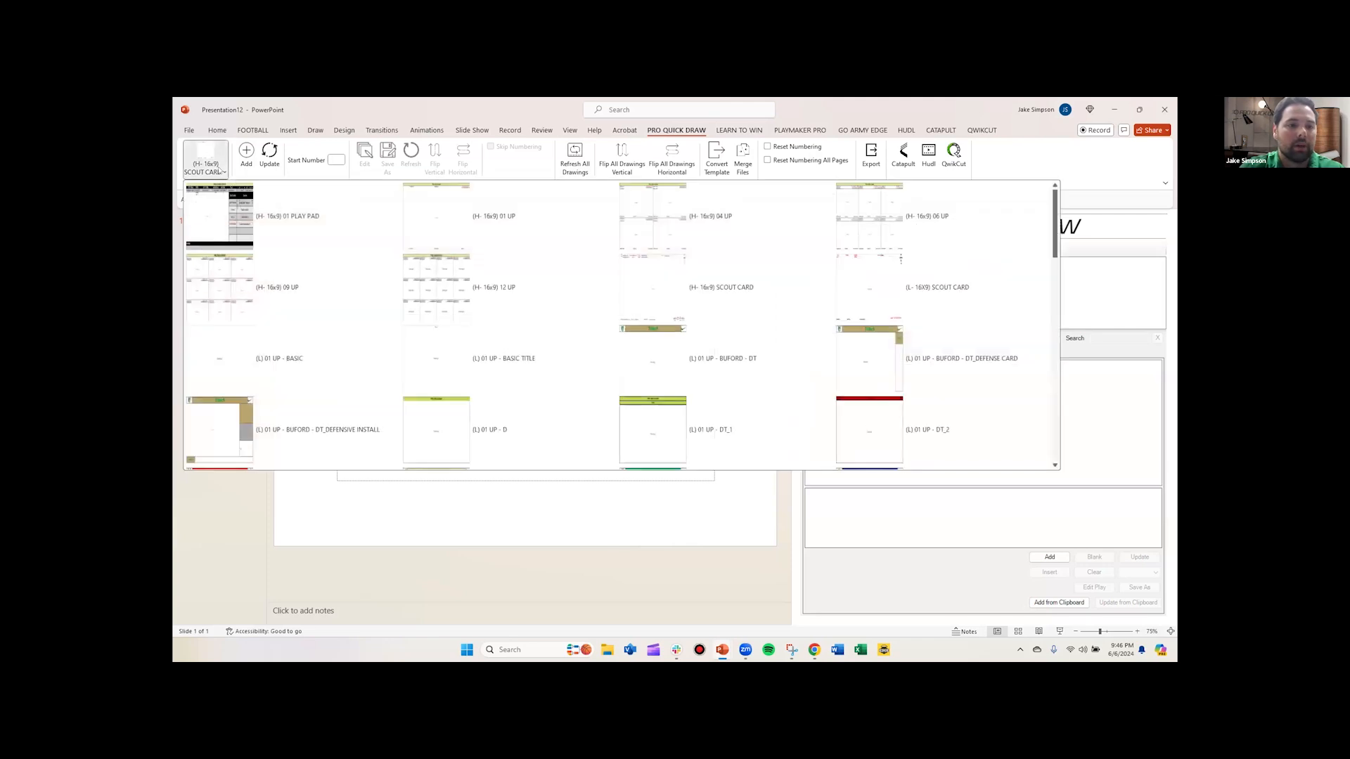
left_click(675, 294)
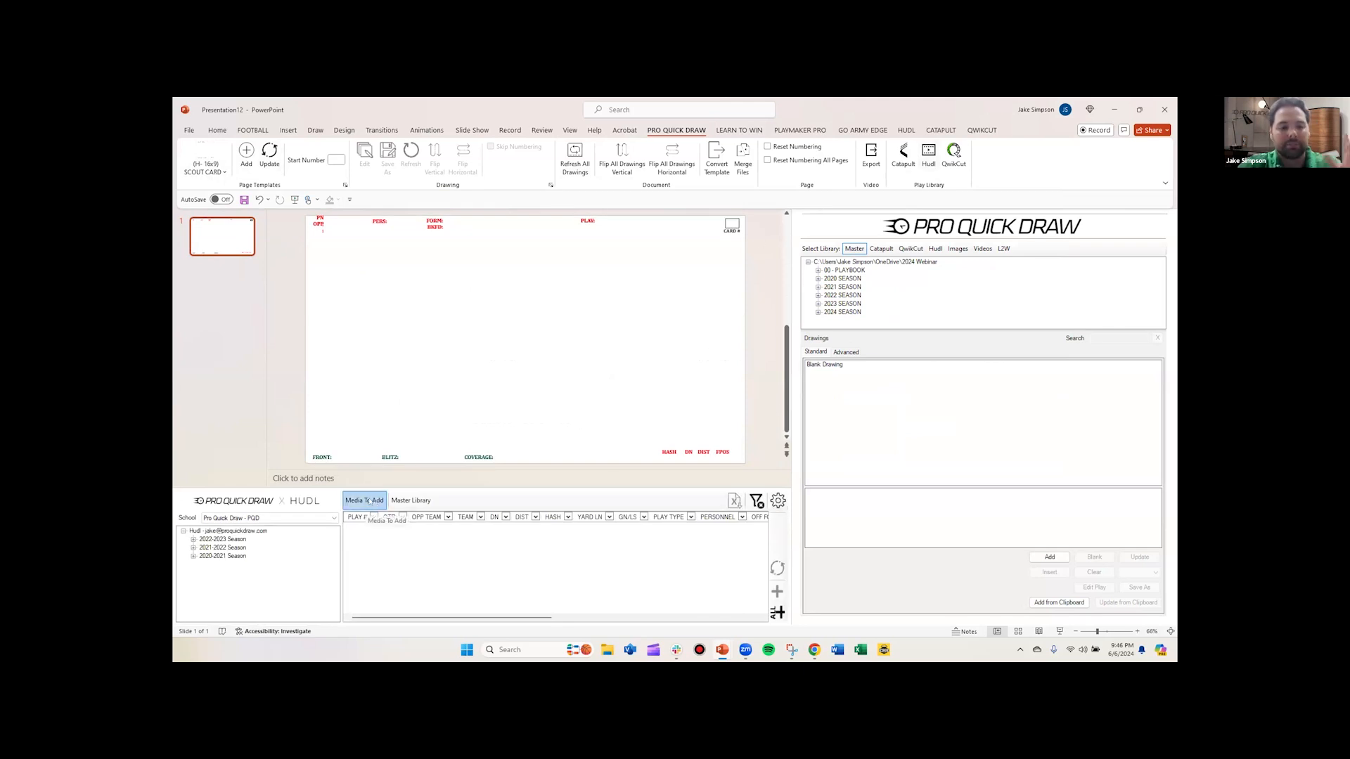
Use Master Library as the Hudl media to add and load Brookwood O vs McEachern D from McEachern's 2022-2023 opponent scout
left_click(377, 502)
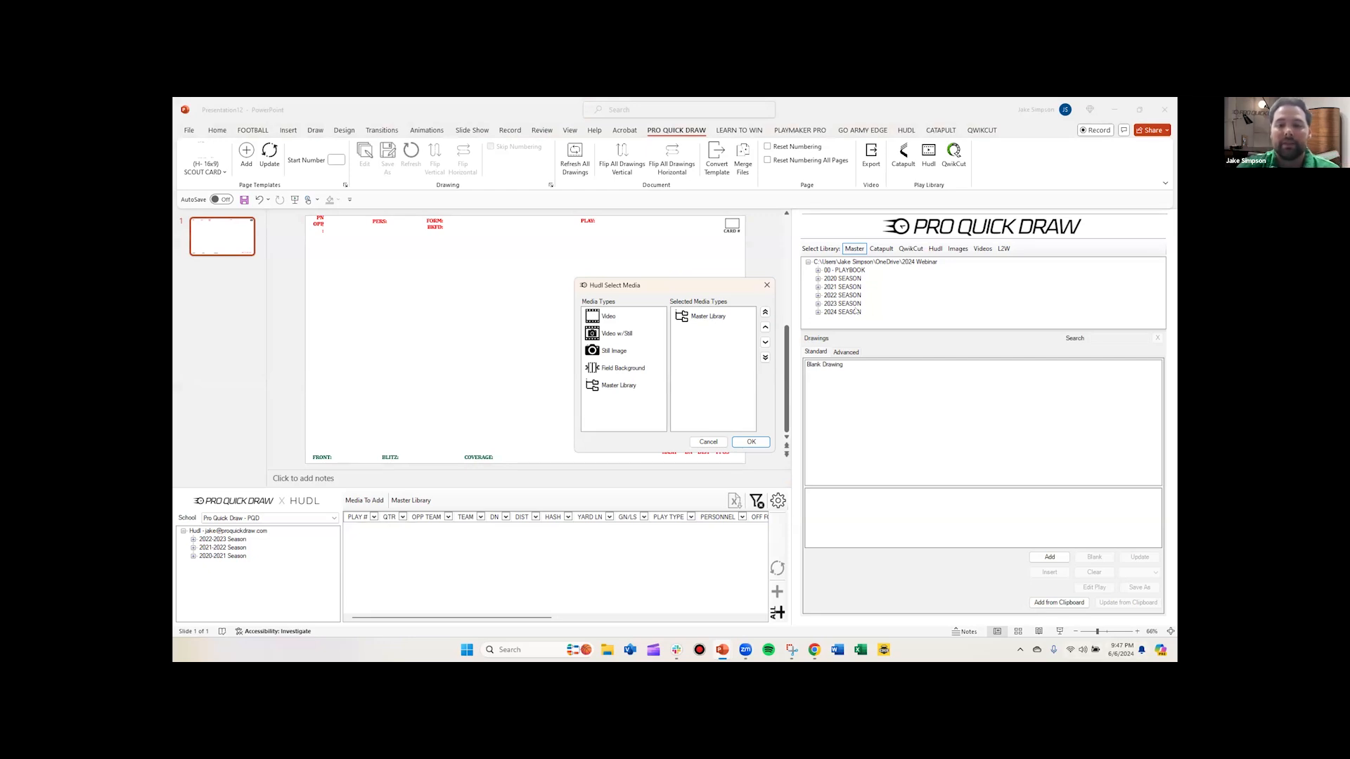
left_click(751, 442)
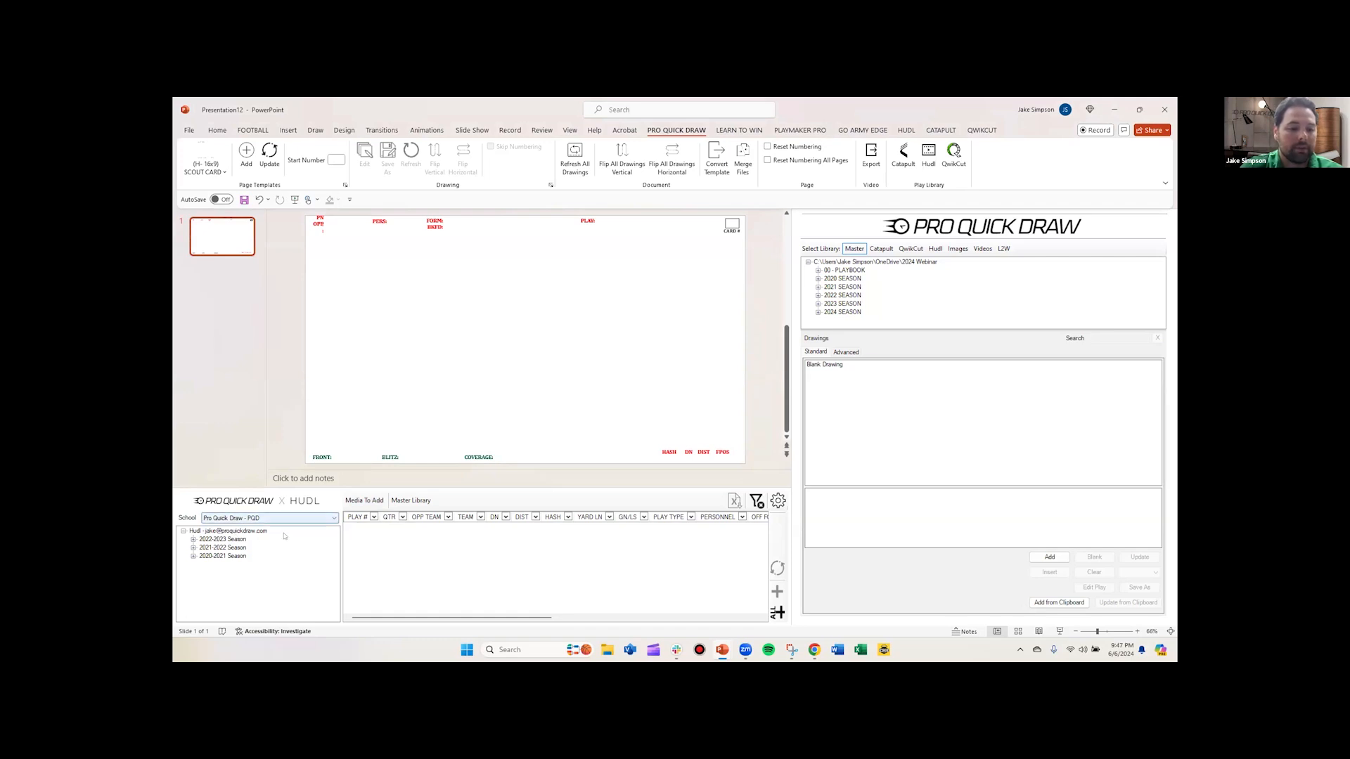
double_click(220, 540)
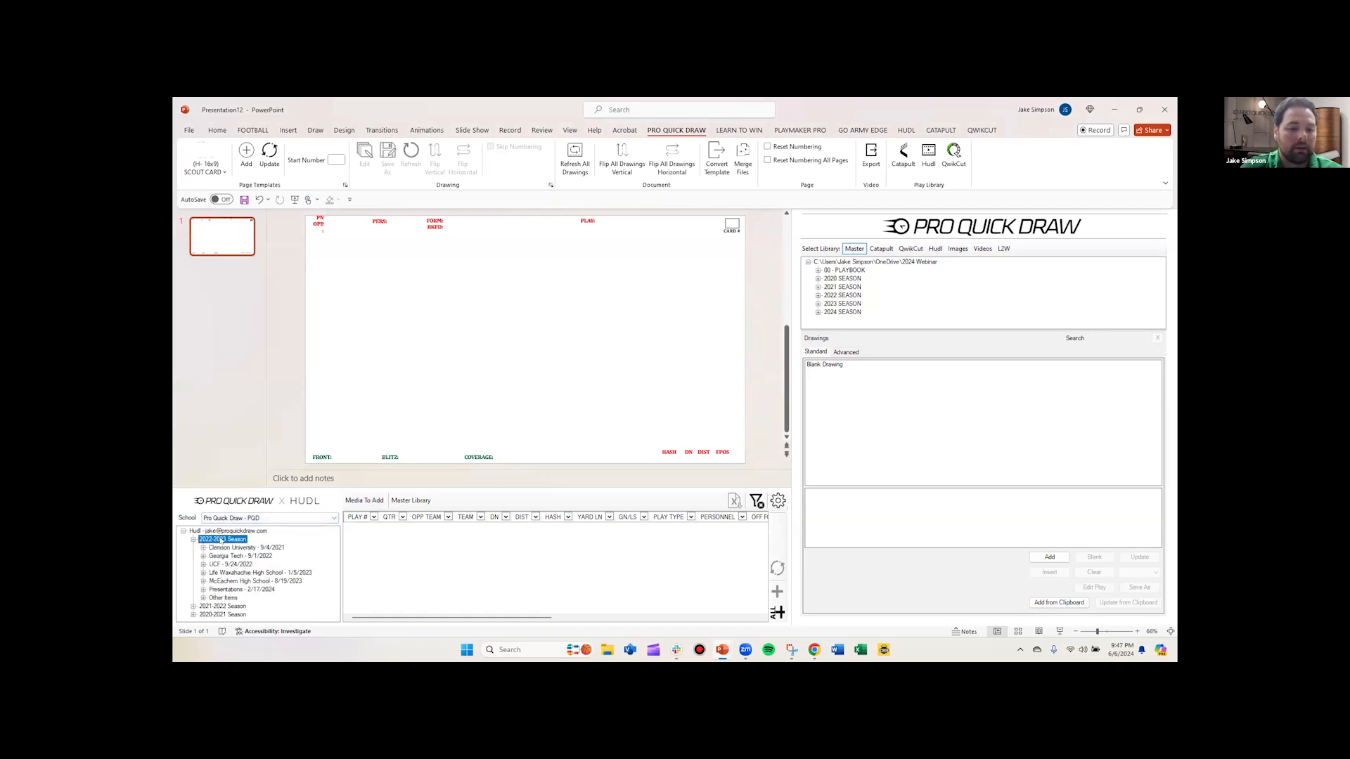
double_click(235, 582)
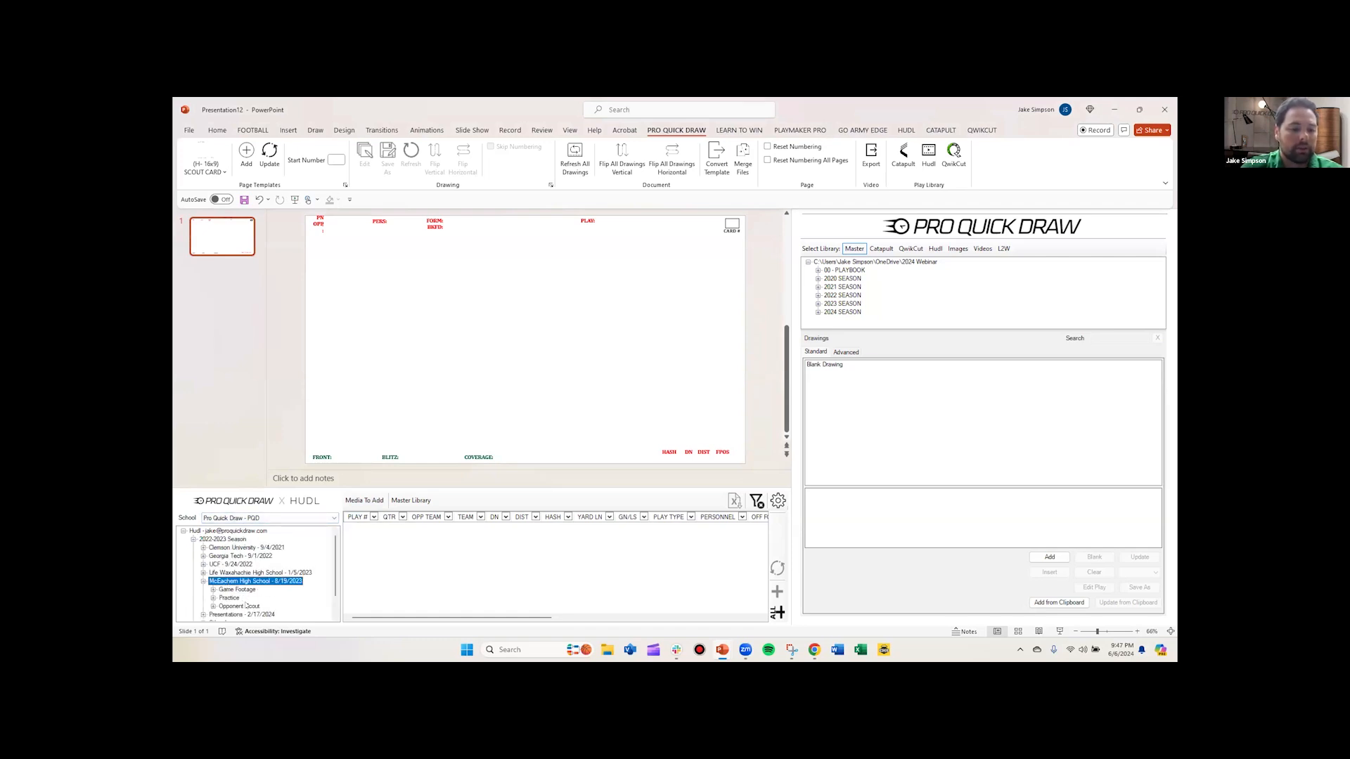
double_click(246, 606)
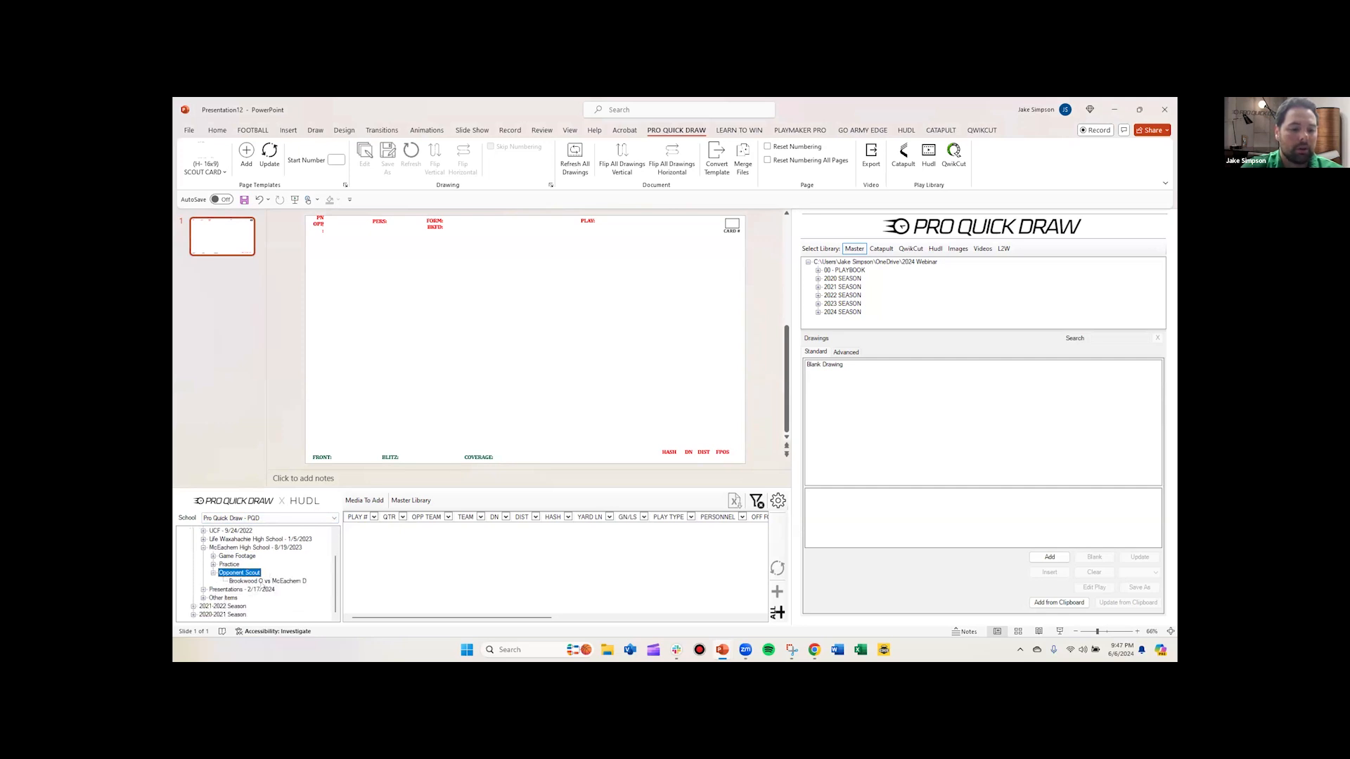
double_click(254, 582)
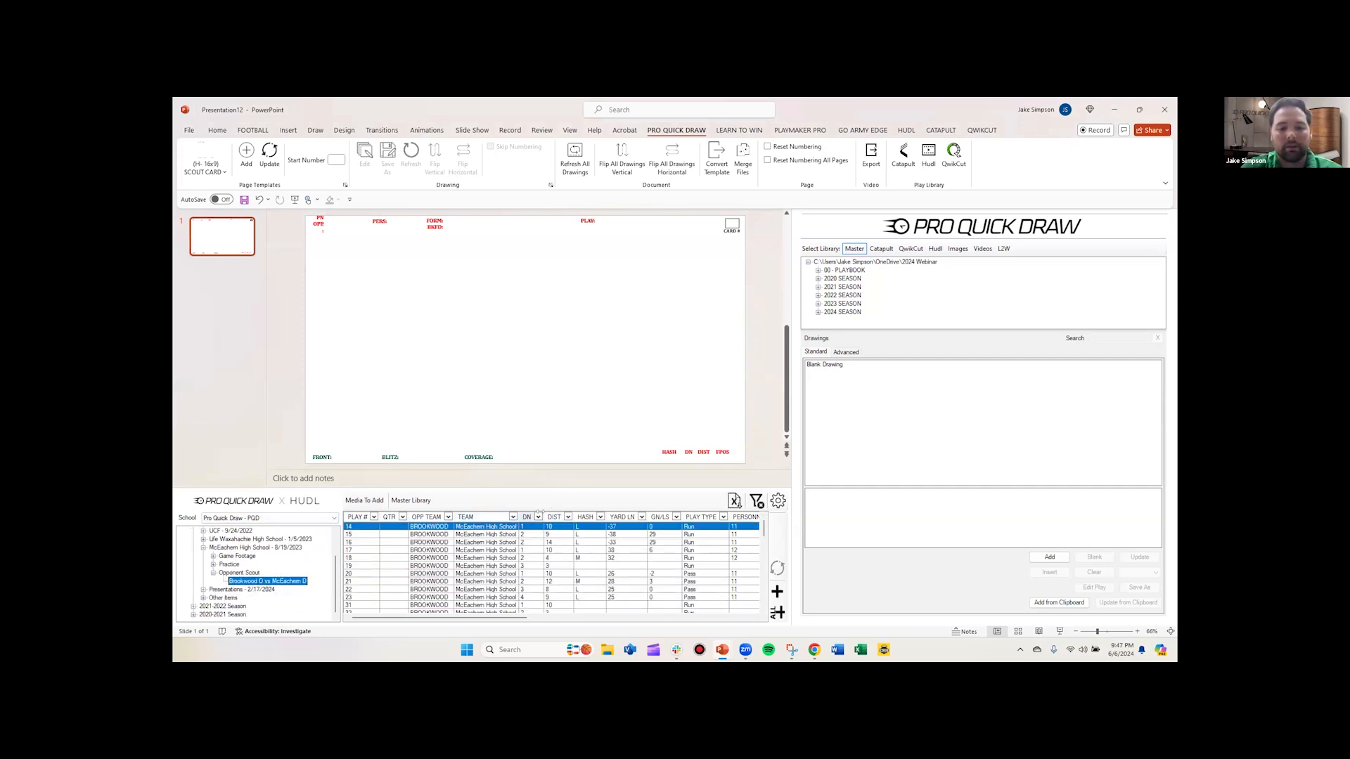
Filter the loaded Hudl plays by play type to show only Pass
left_click(538, 517)
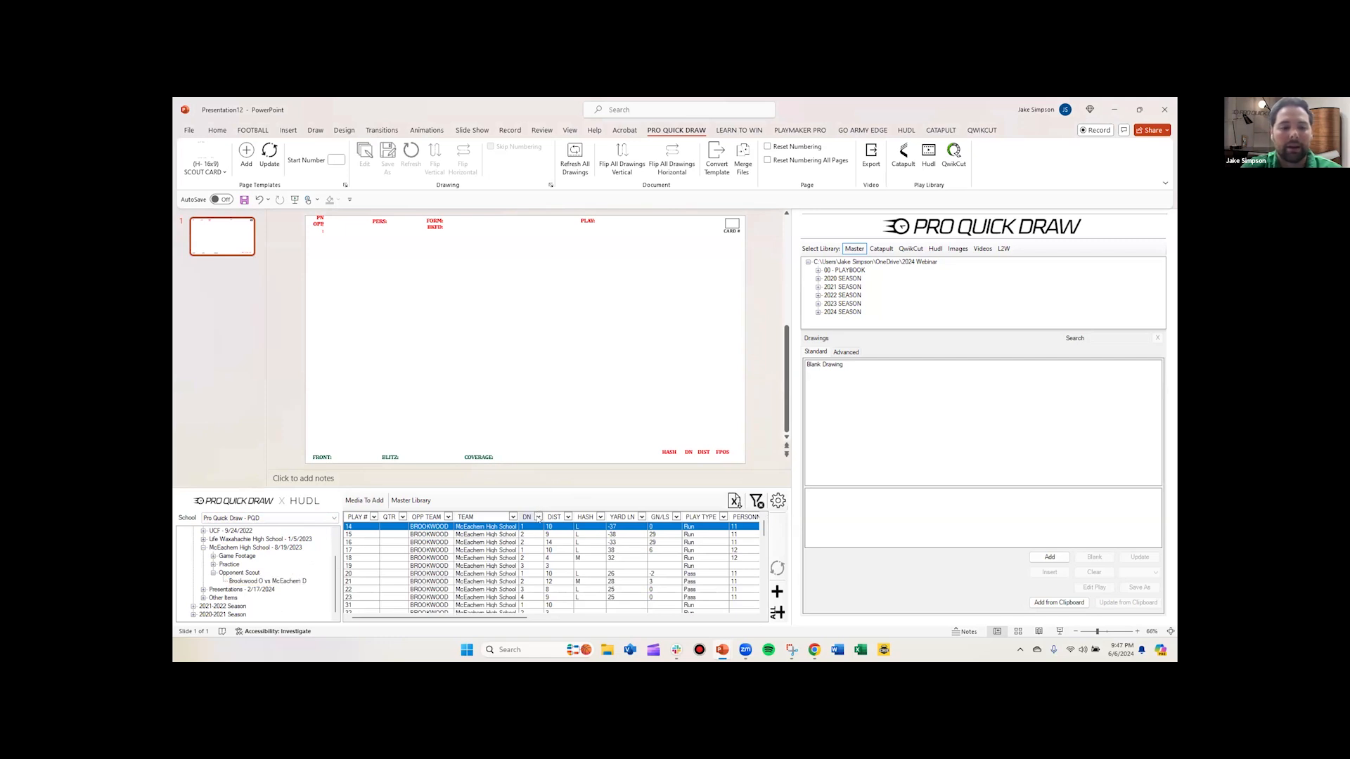
left_click(489, 490)
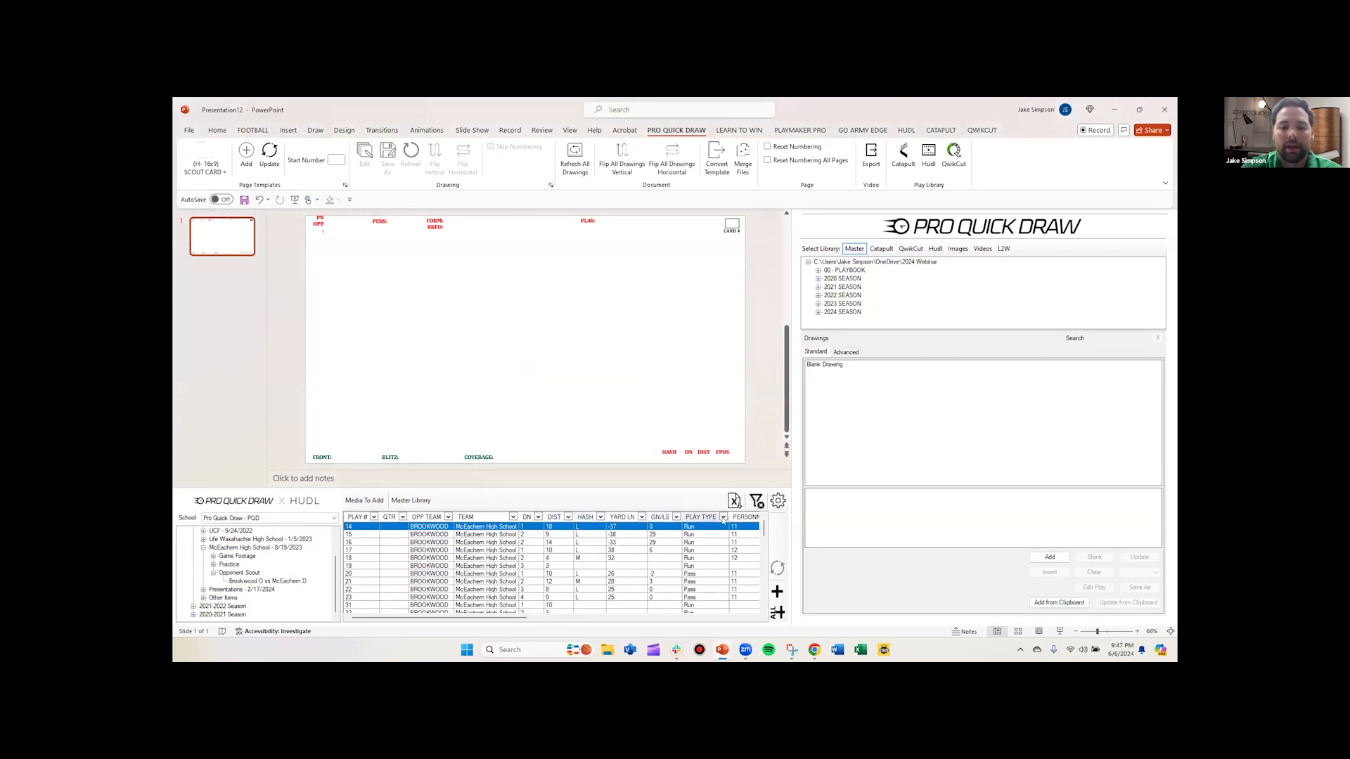
left_click(723, 518)
left_click(717, 486)
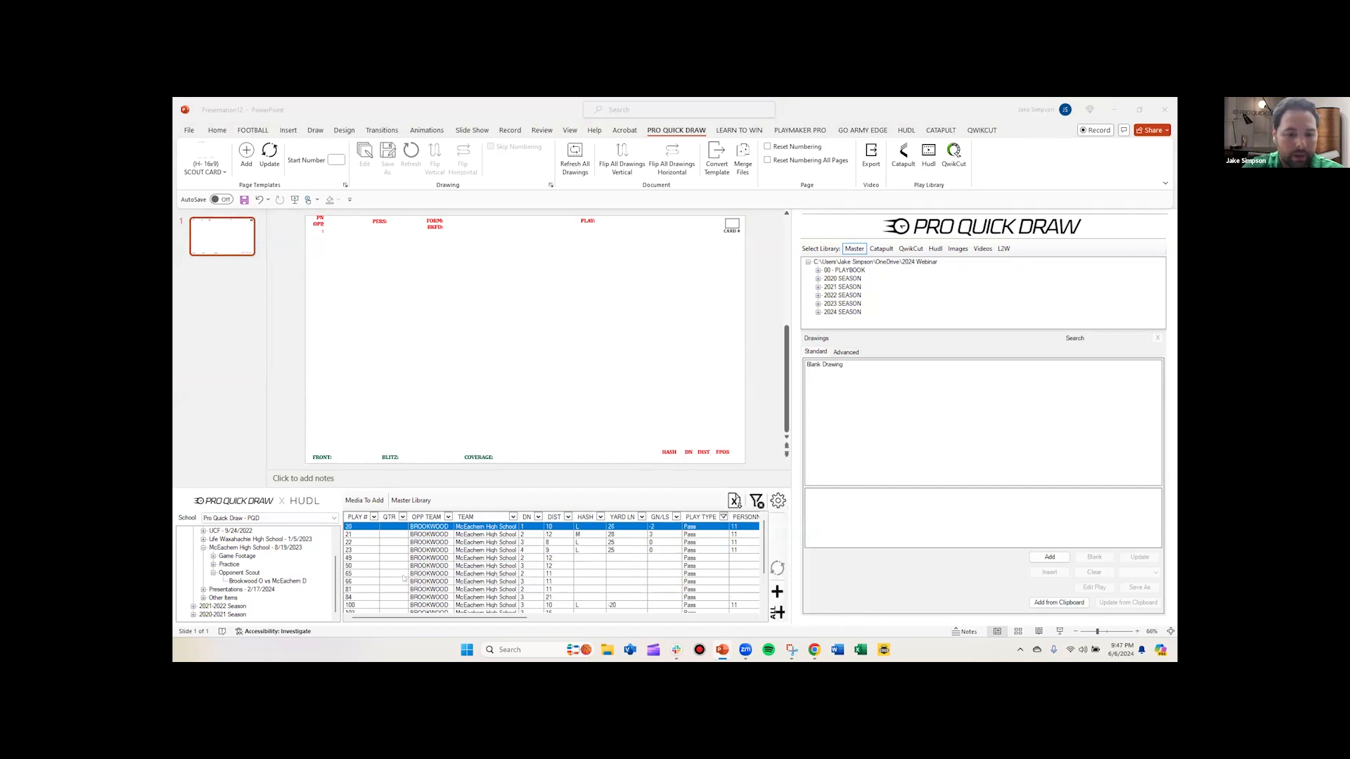
Filter the diagrams for Hudl play 100 by play number and insert "100 - 11 TRIPS O R GF 68 DOUBLE DIGS X CURL" on the card
left_click(375, 606)
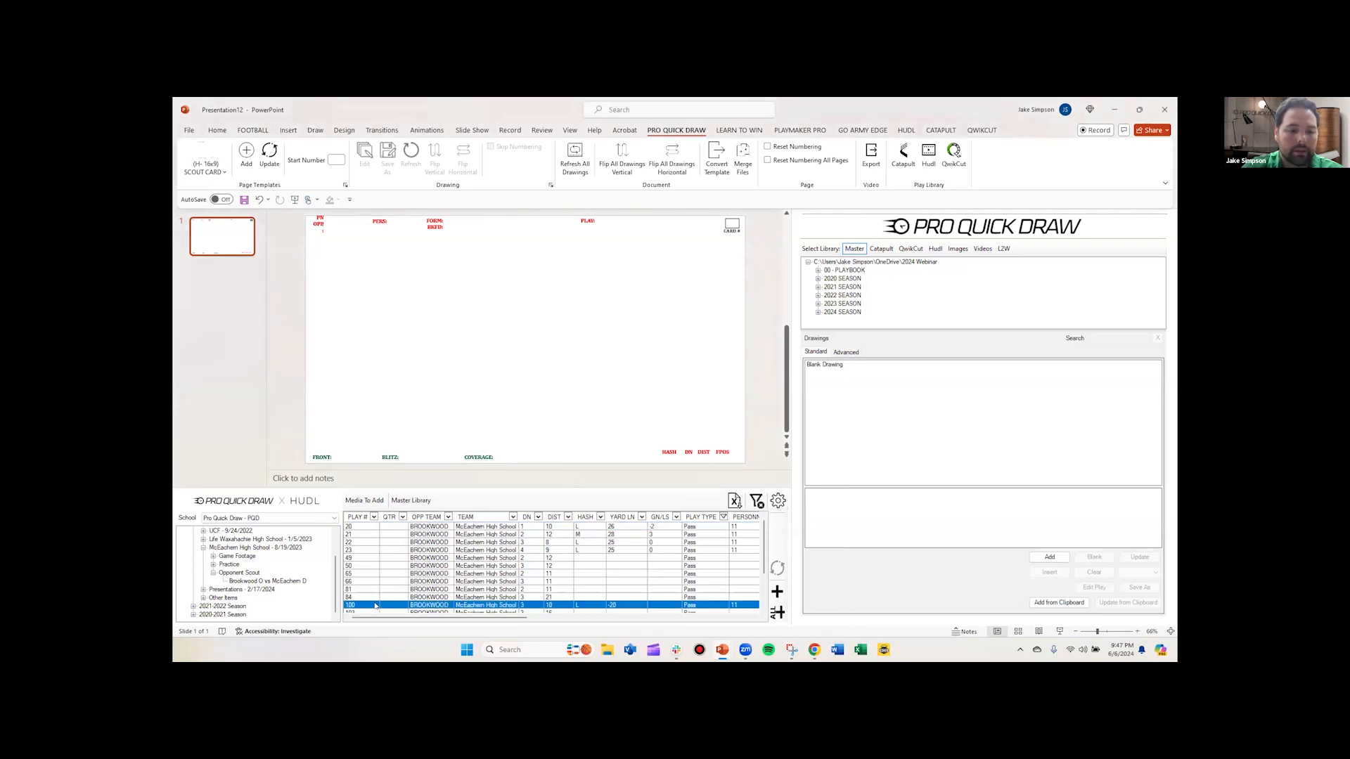
double_click(376, 605)
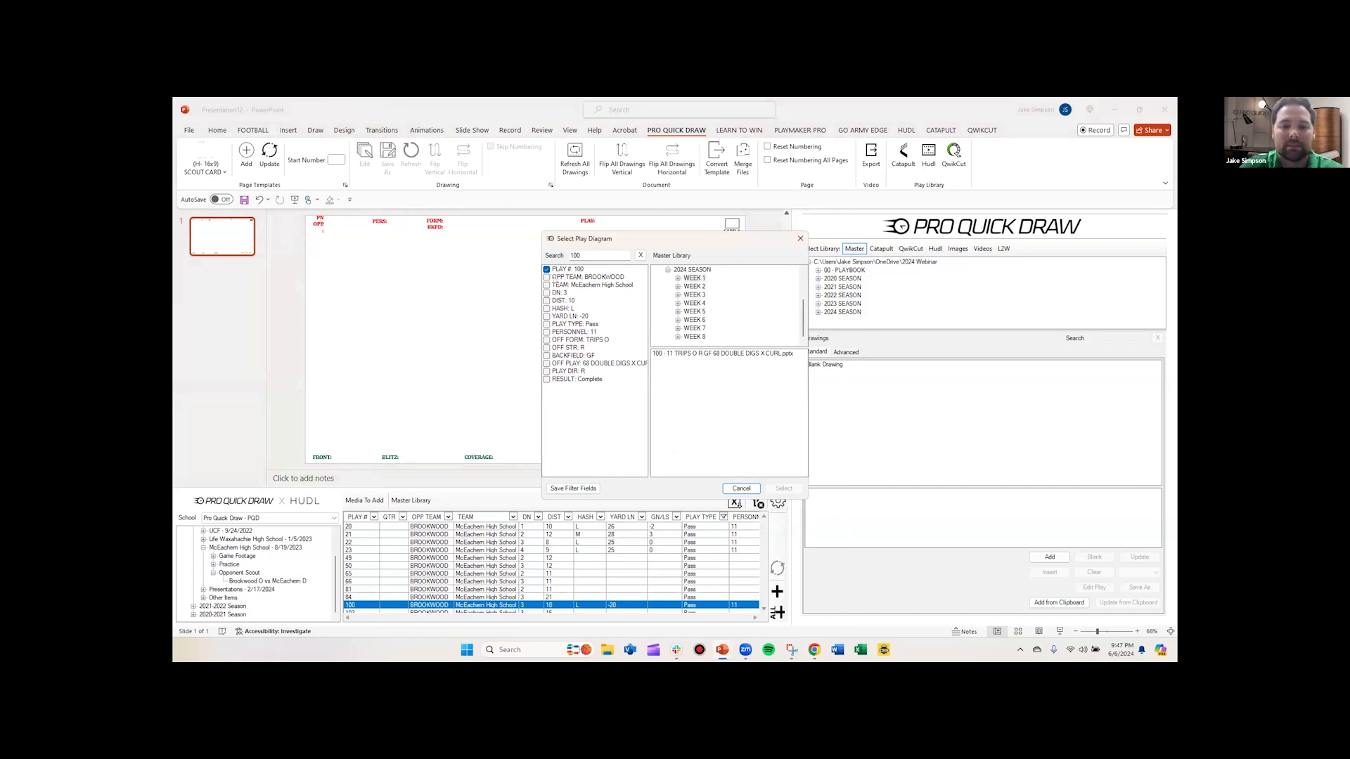
left_click(546, 270)
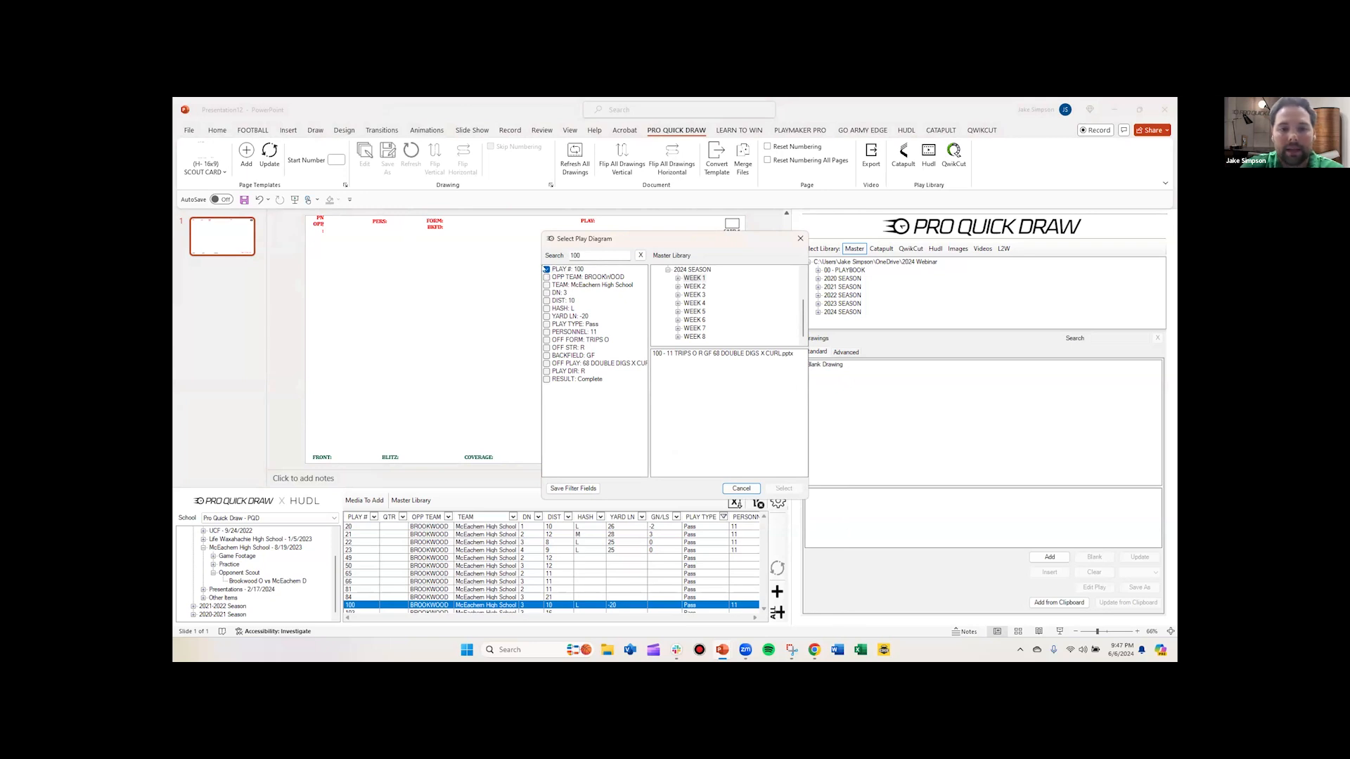
left_click(547, 269)
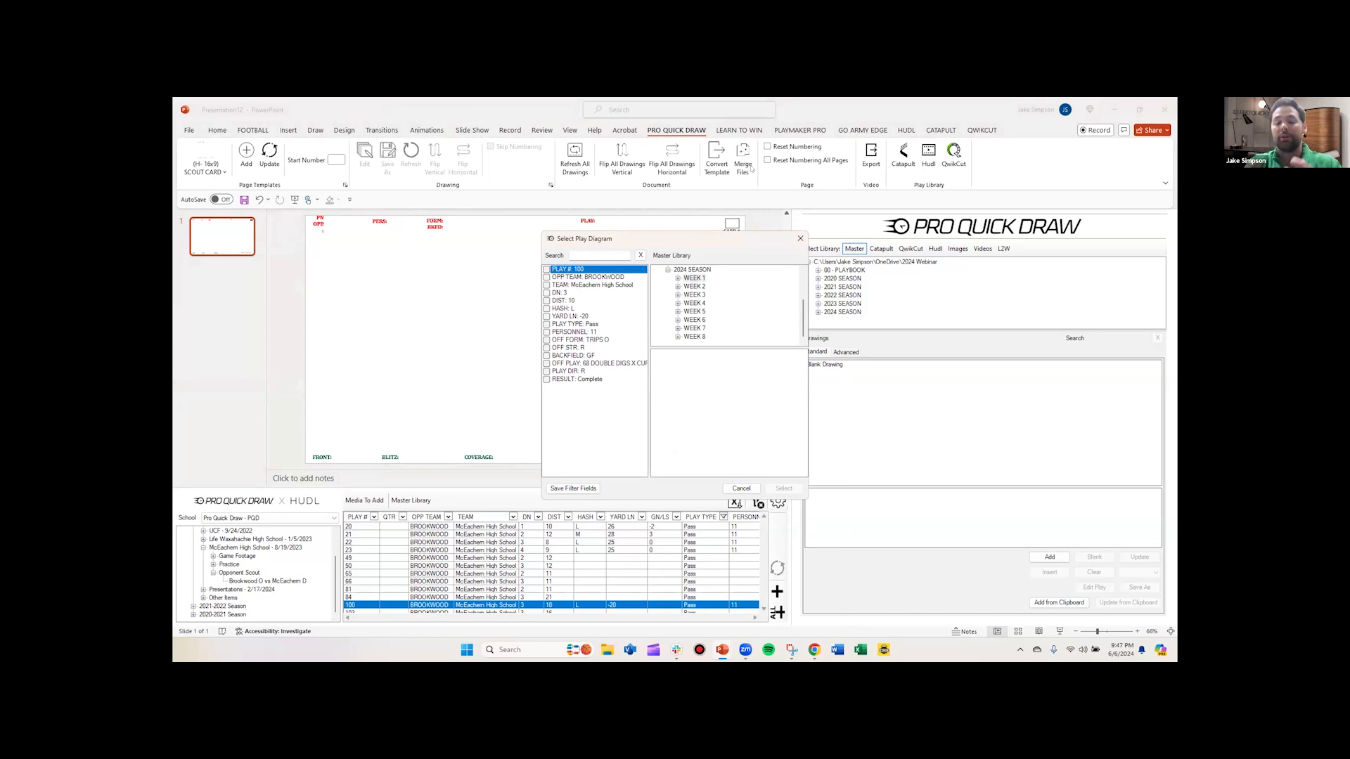
left_click(546, 269)
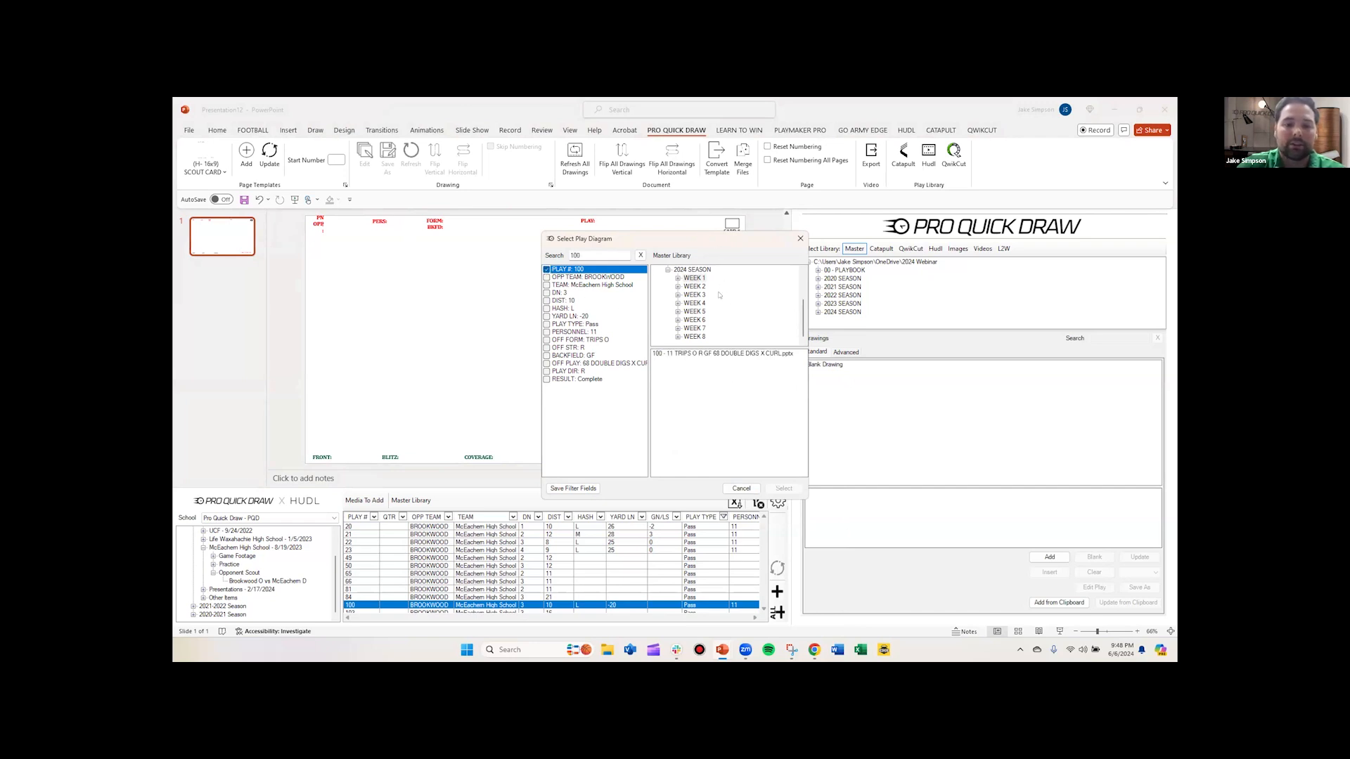
scroll(694, 276, "up", 1)
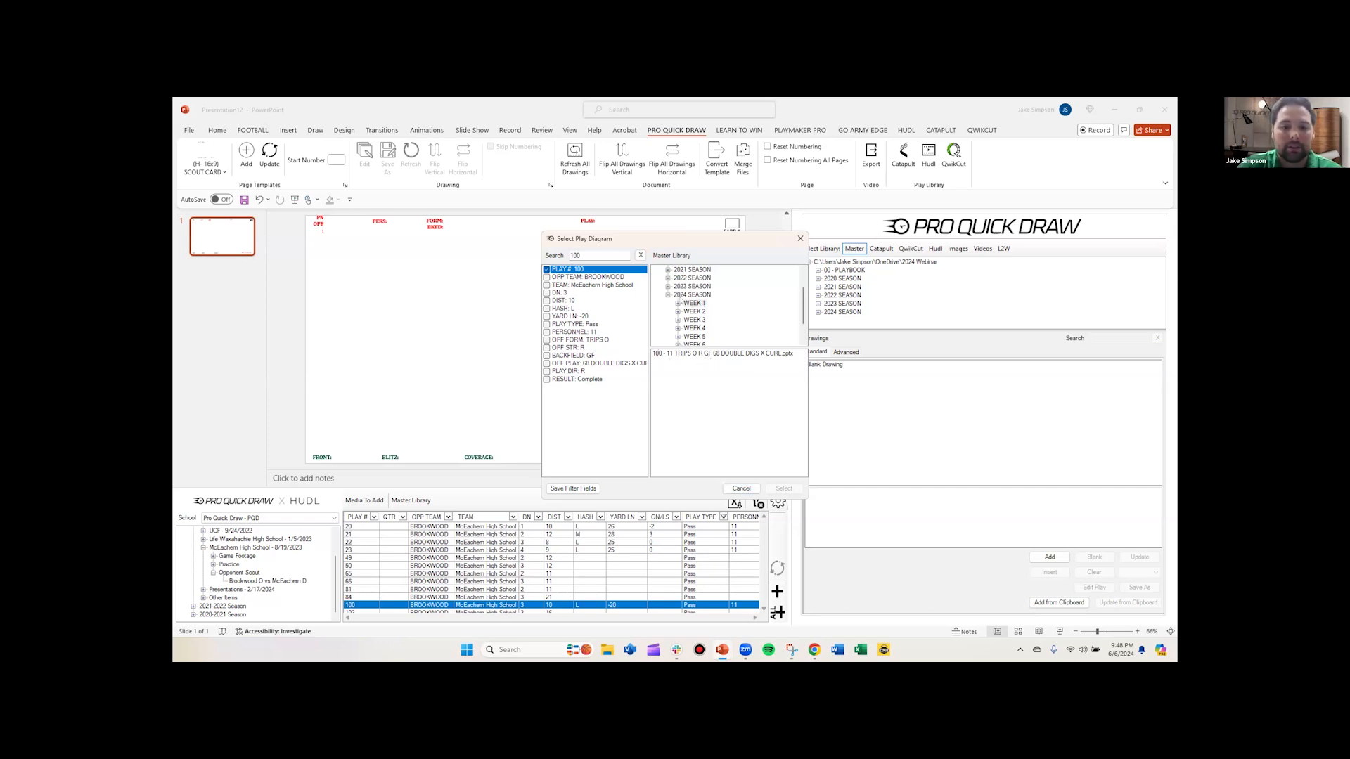
left_click(724, 353)
left_click(784, 488)
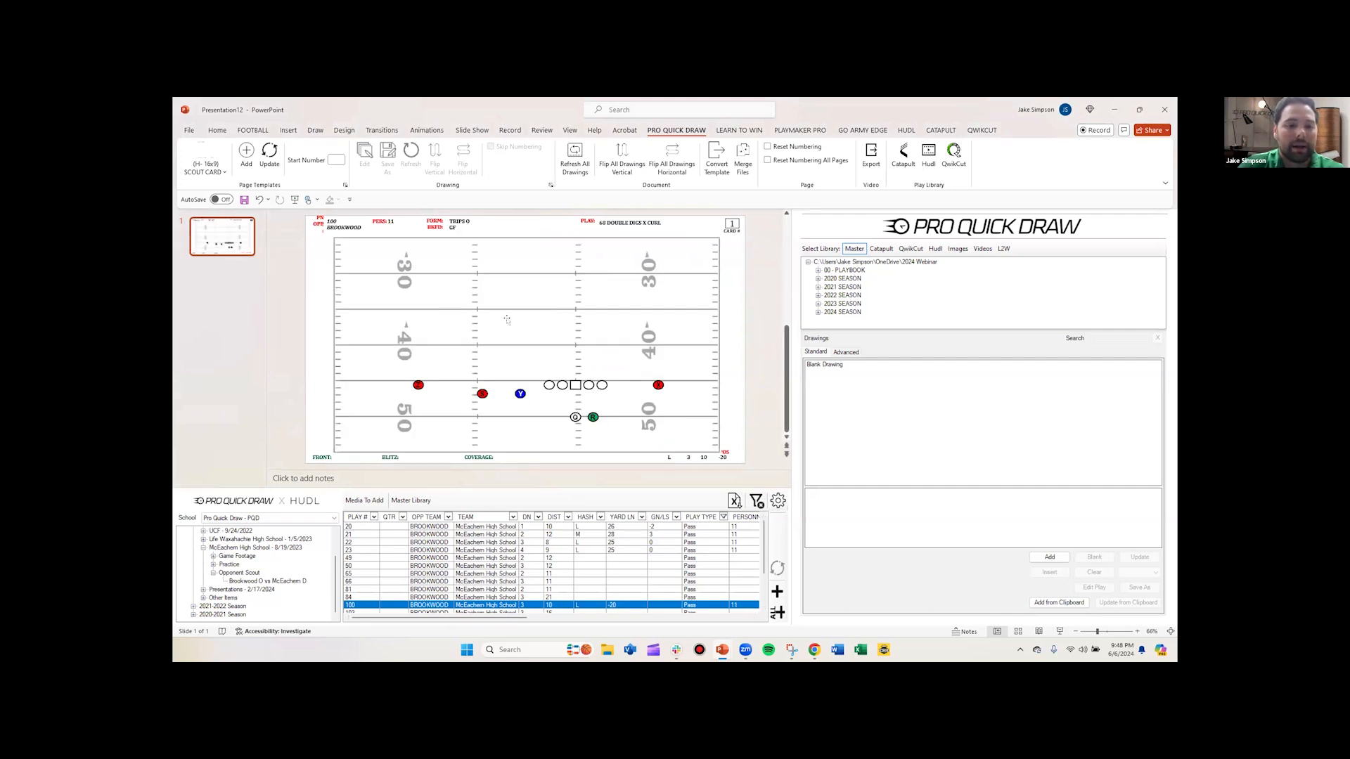
Open the inserted diagram for editing and add the IN route to receivers S and Y
left_click(507, 320)
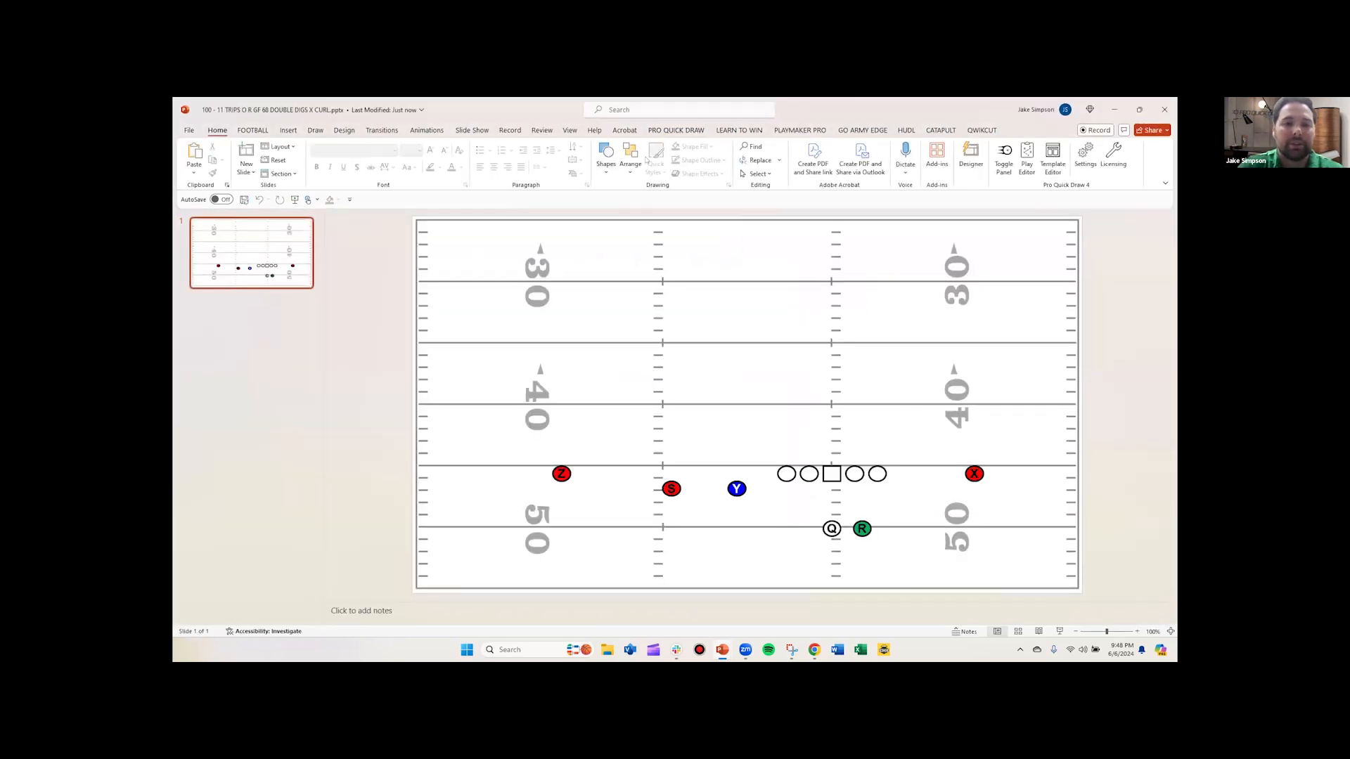
left_click(1027, 173)
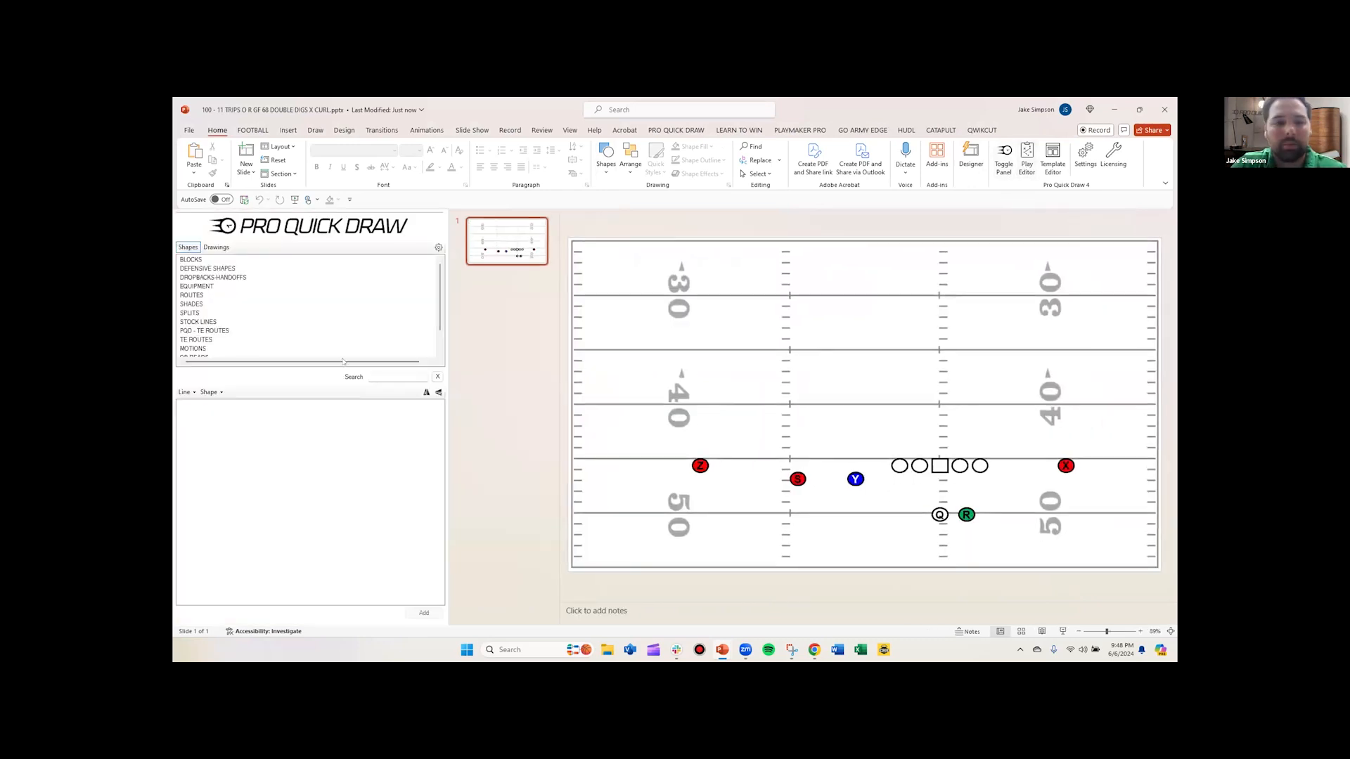
left_click(193, 296)
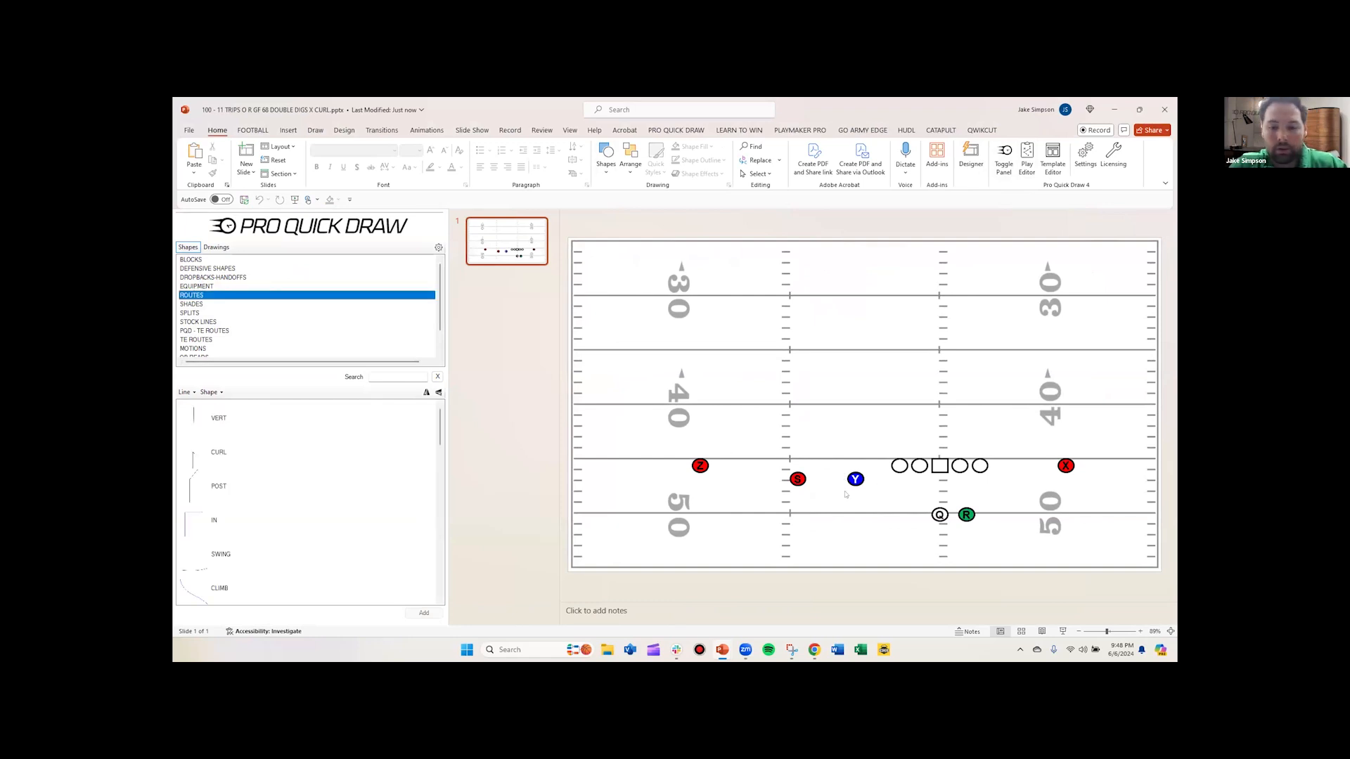
left_click(798, 480)
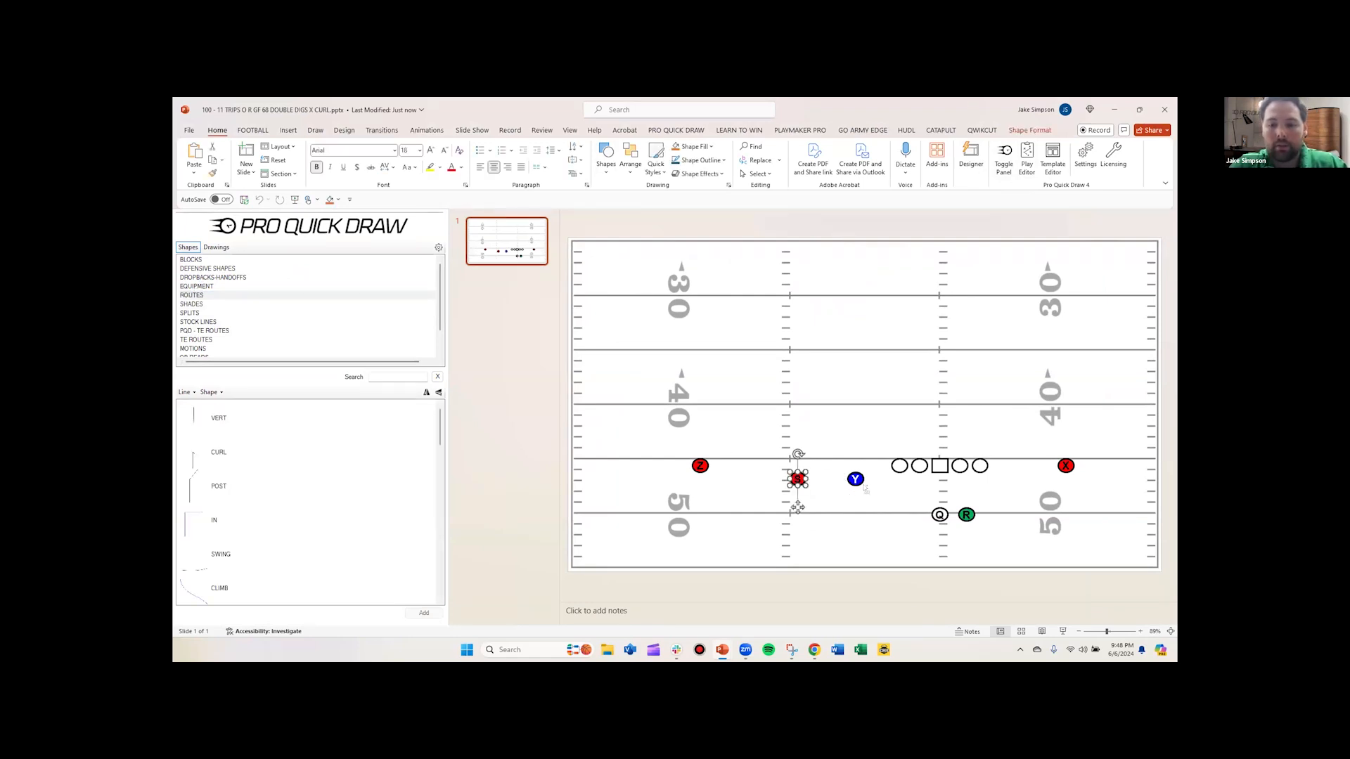
left_click(856, 484, "shift")
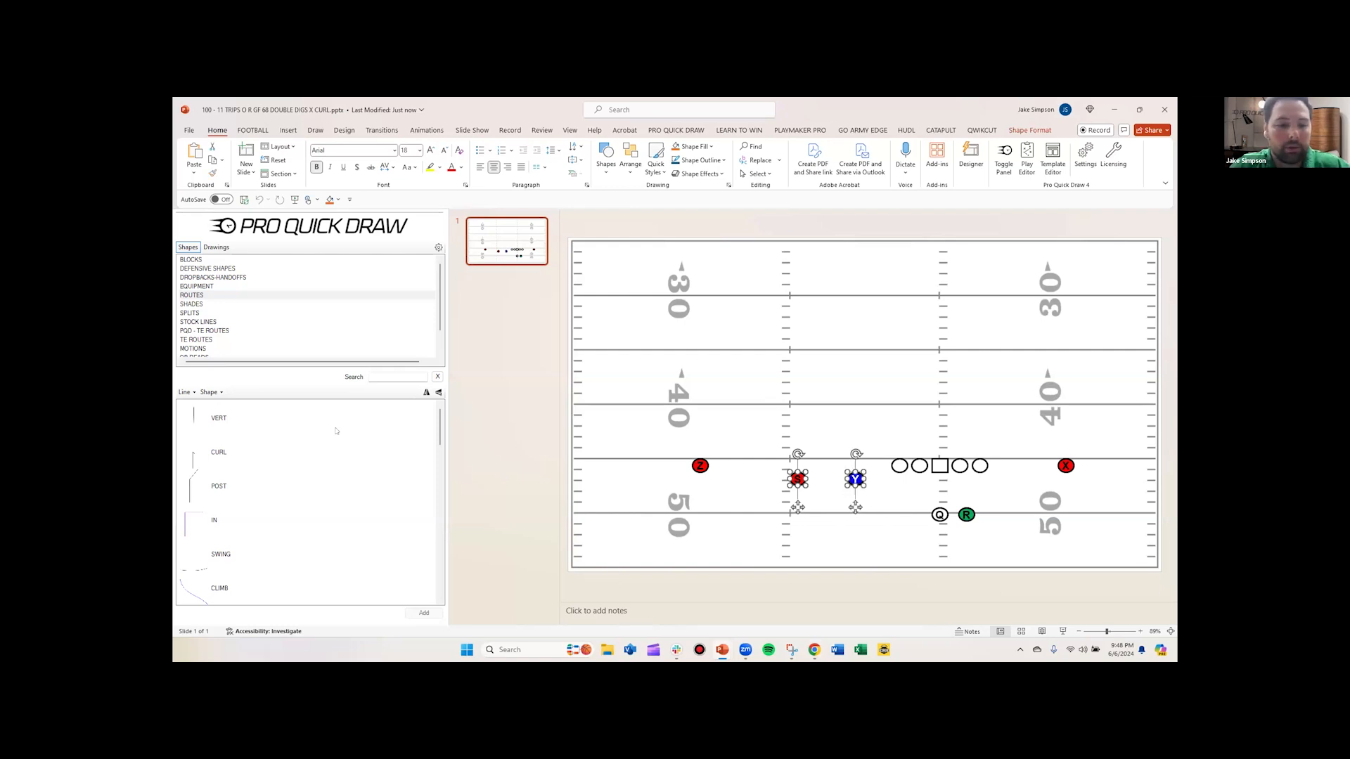
double_click(200, 519)
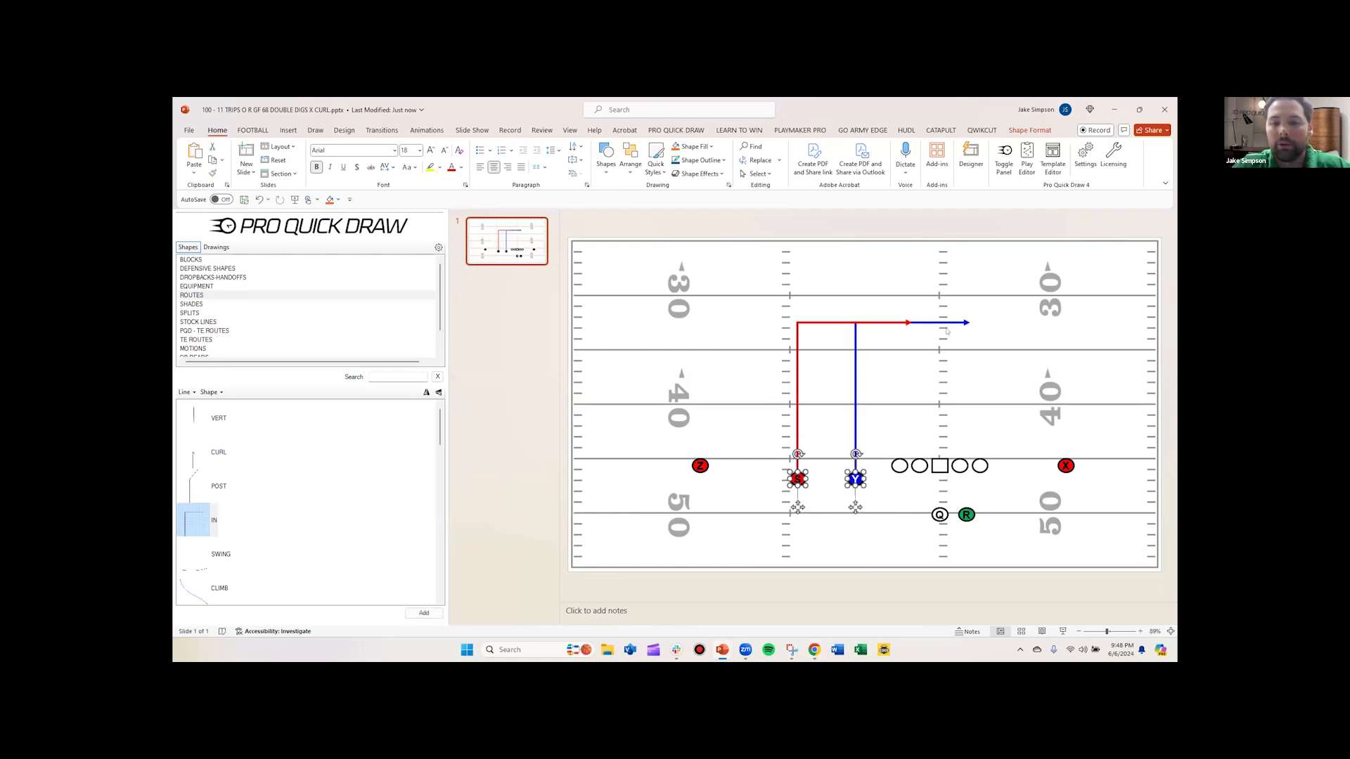
Shorten the S and Y routes together so they break inside at the 35-yard line with shorter inward legs
left_click(906, 373)
left_click(859, 323)
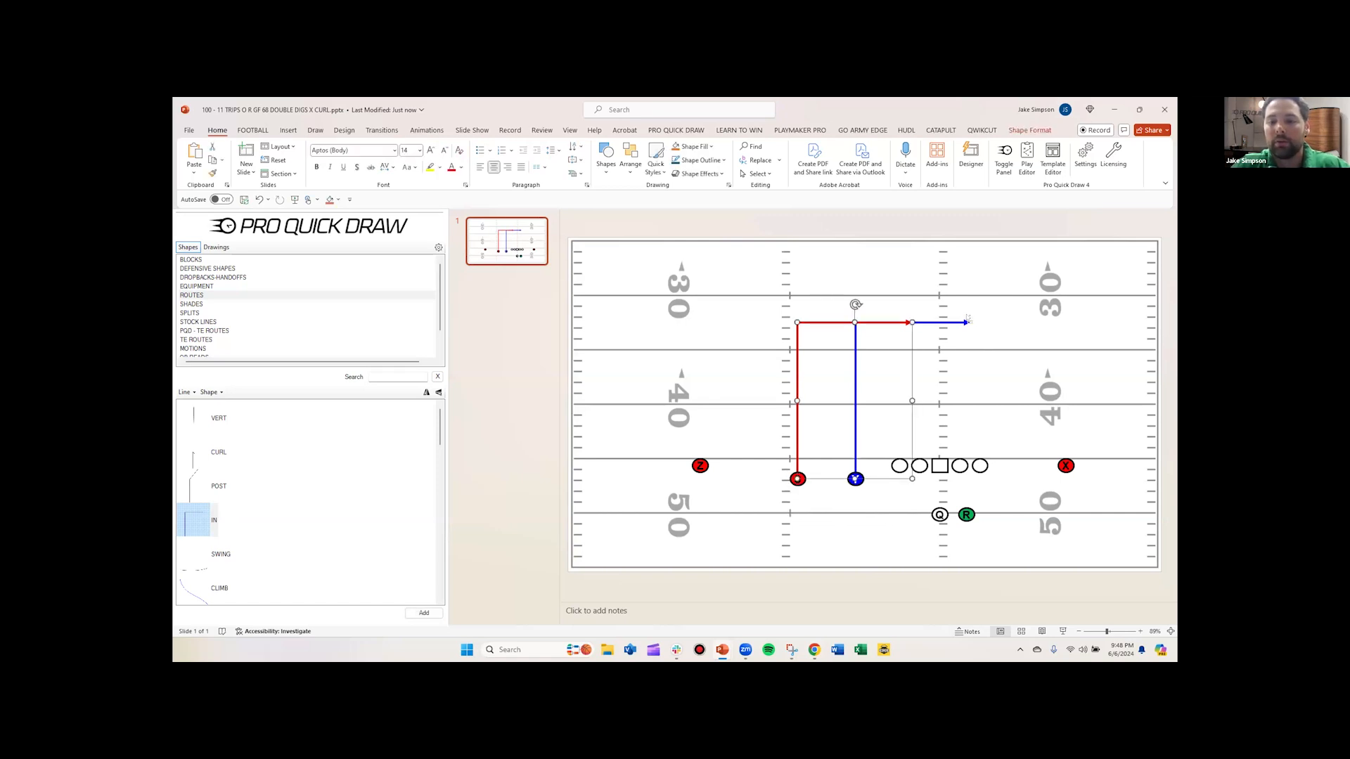
left_click(965, 321, "shift")
left_click_drag(970, 321, 929, 348)
left_click(942, 338)
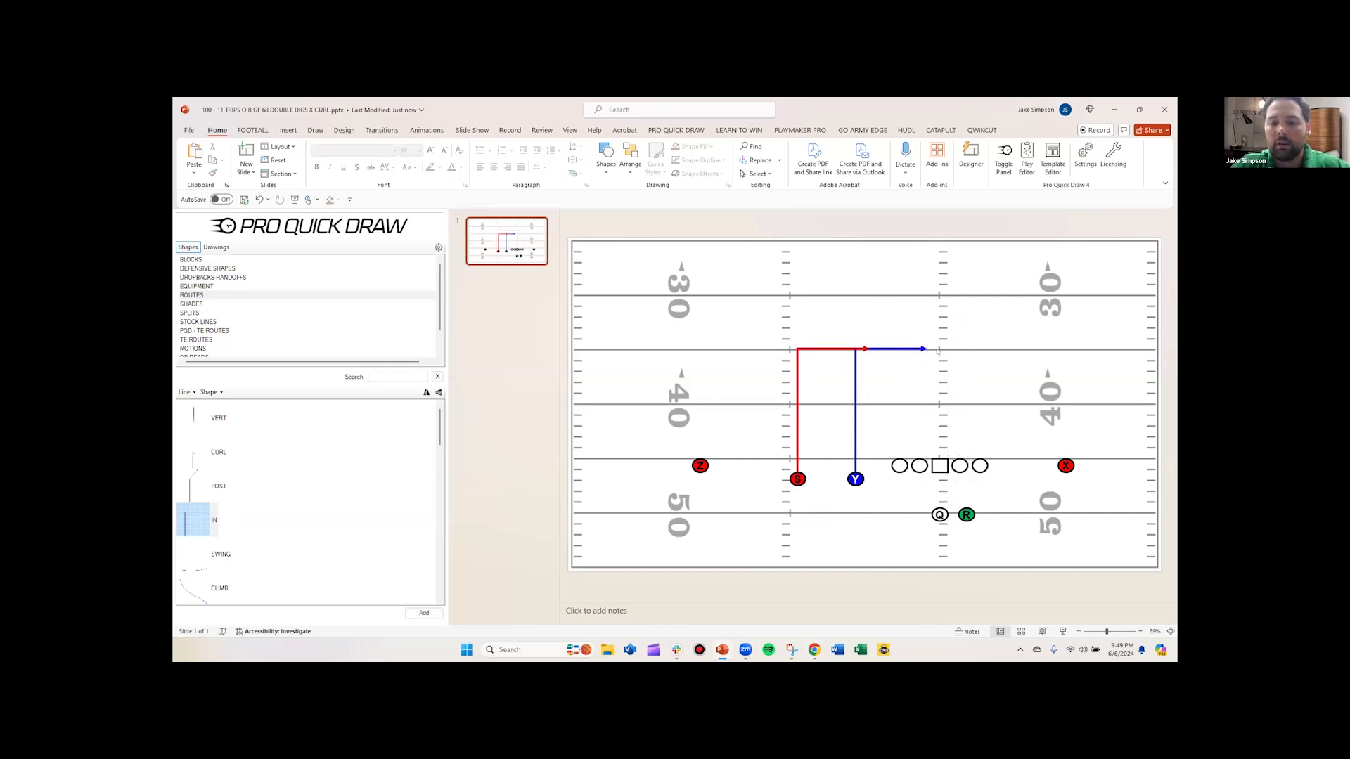
left_click(905, 349)
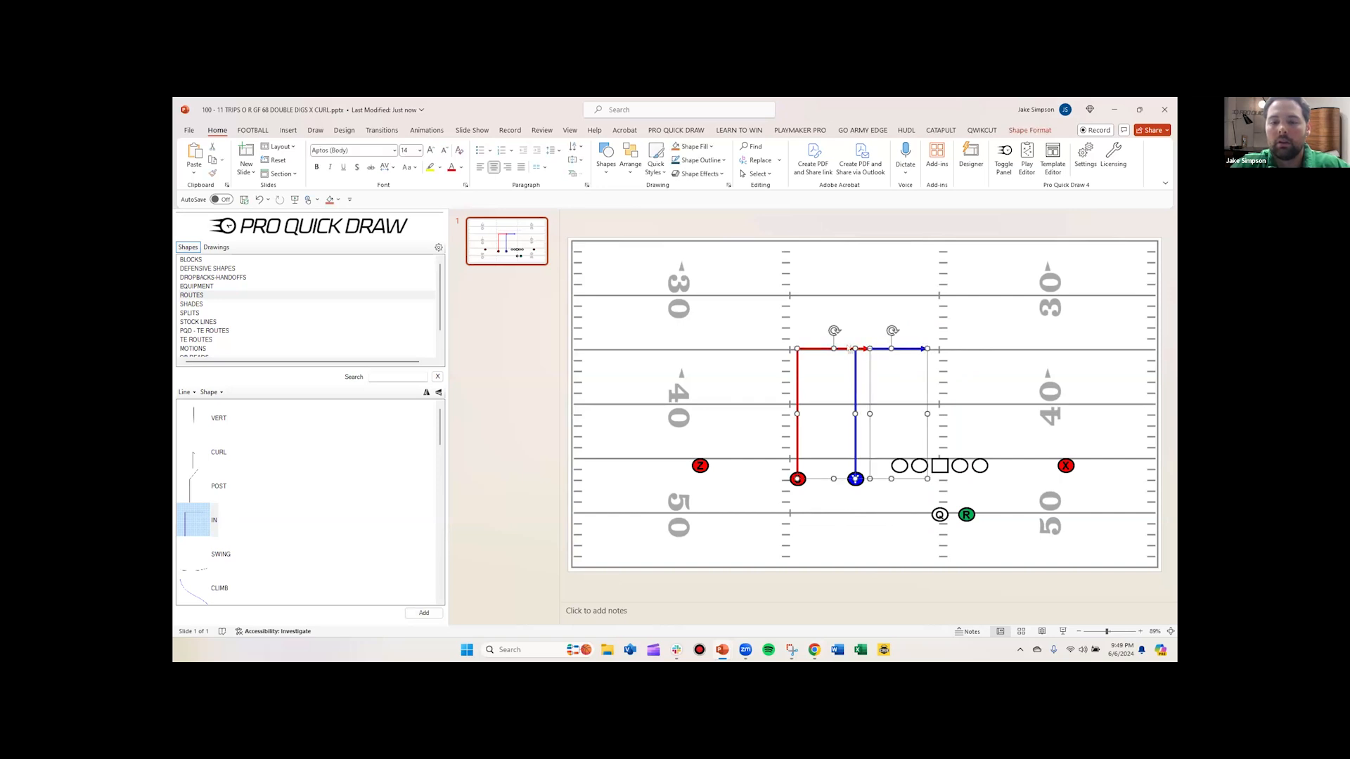
left_click_drag(928, 348, 900, 350)
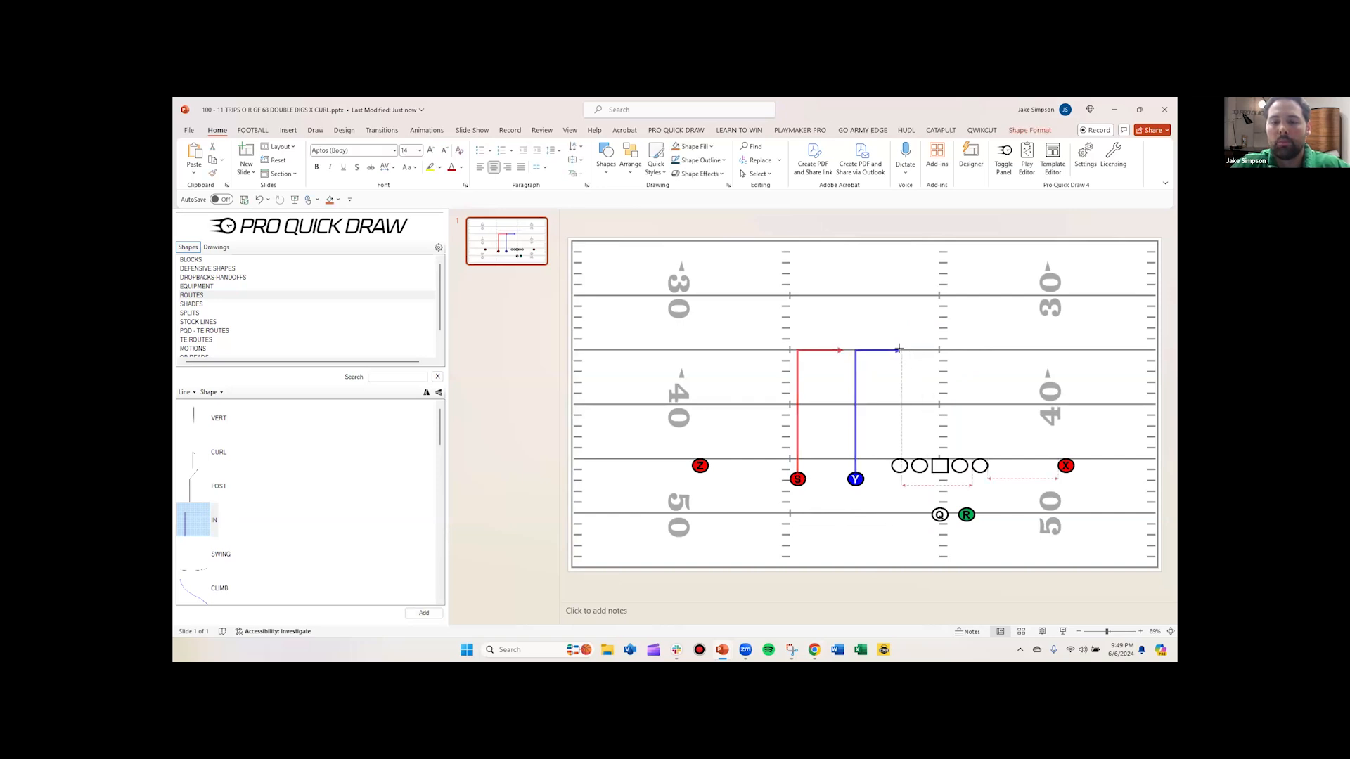
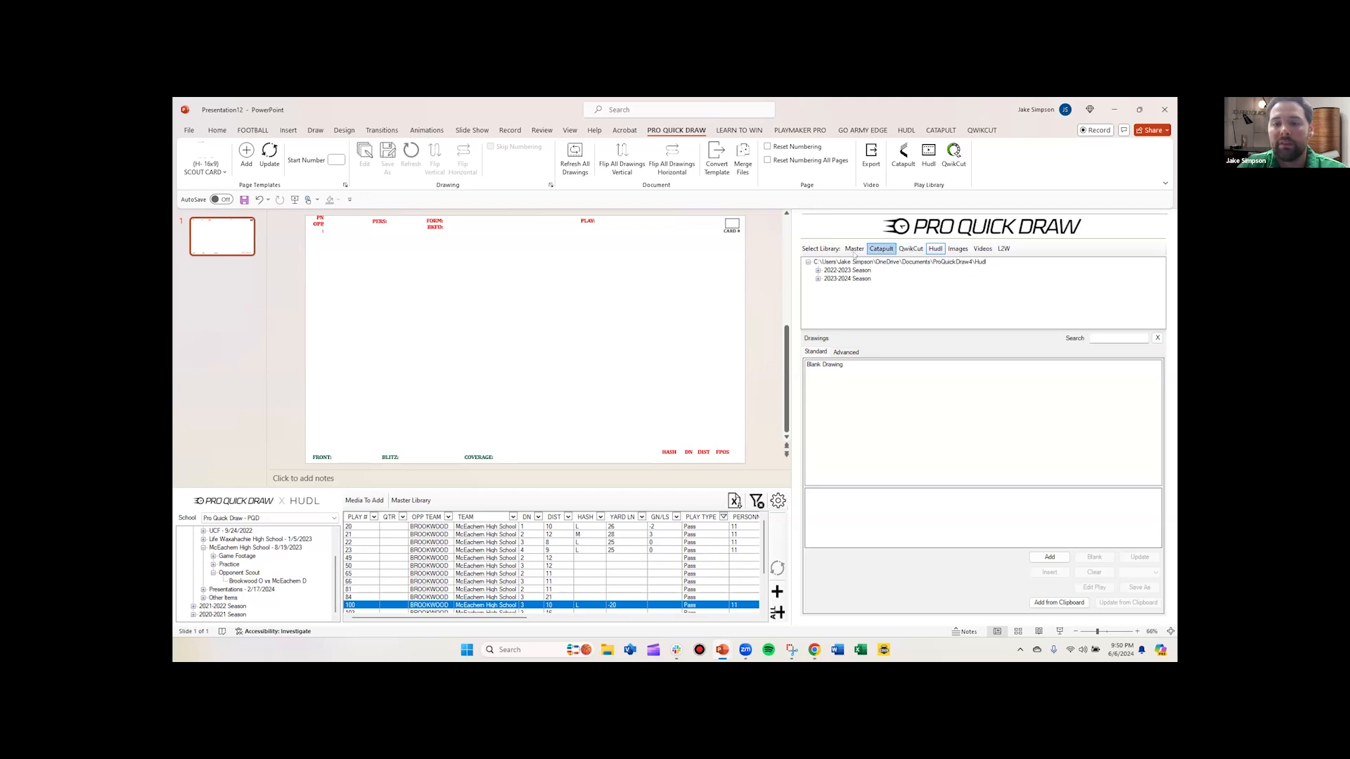
Show the Master library and insert the saved play 100 diagram on the blank scout card from its Hudl row
left_click(854, 249)
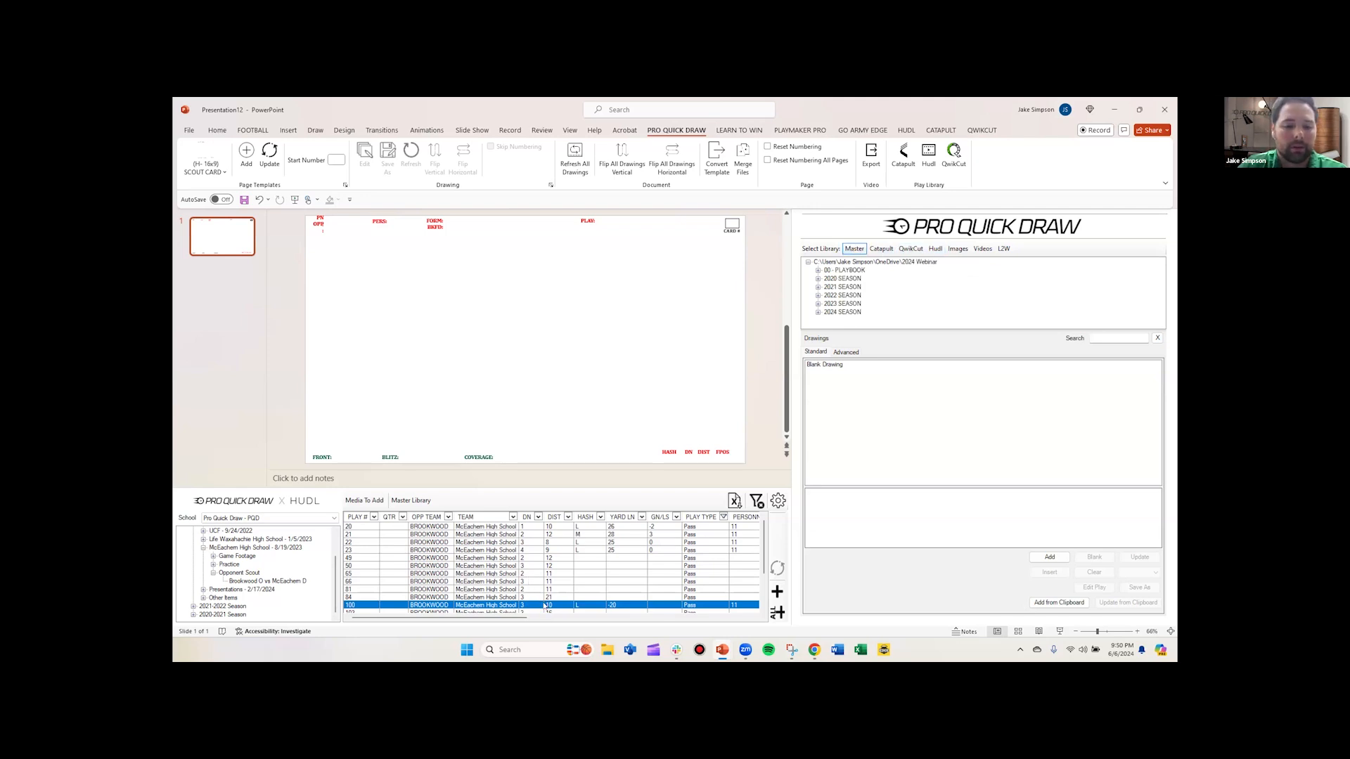
double_click(533, 605)
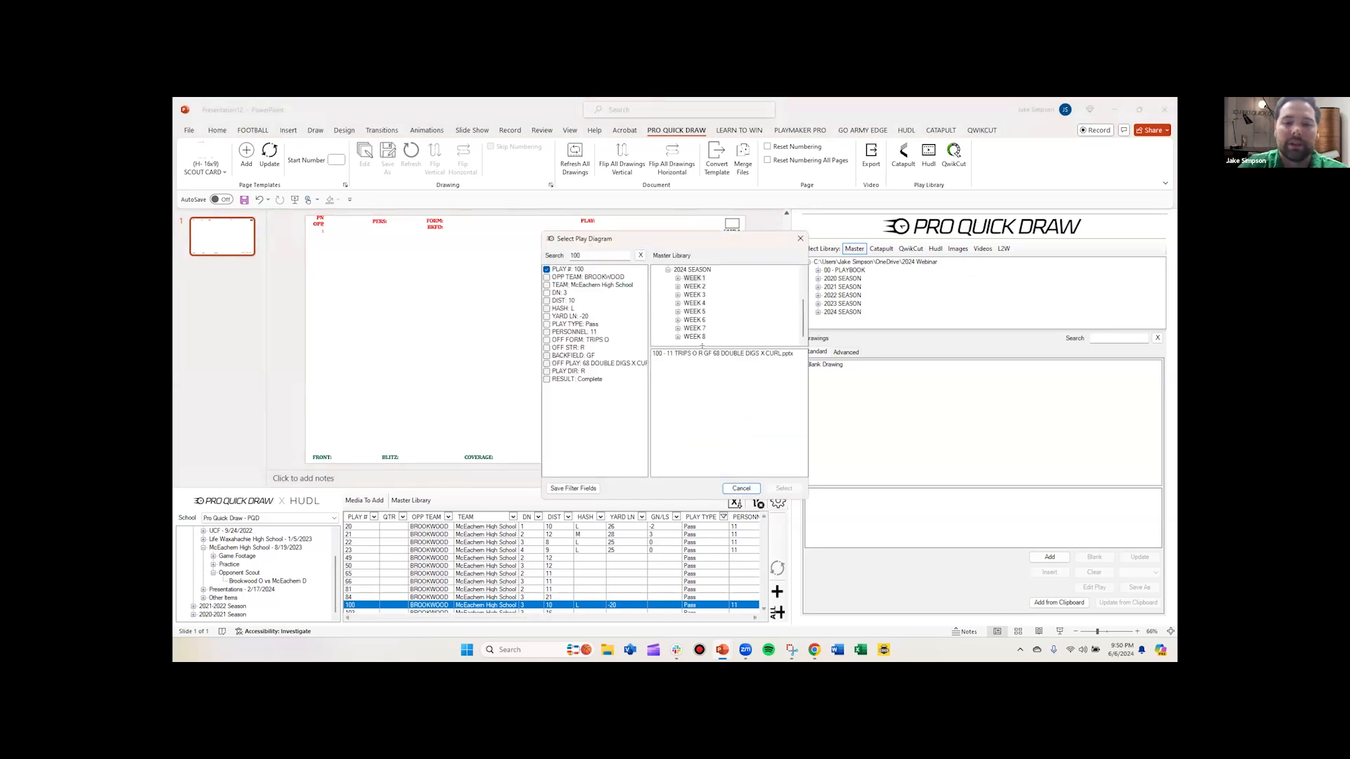
double_click(711, 355)
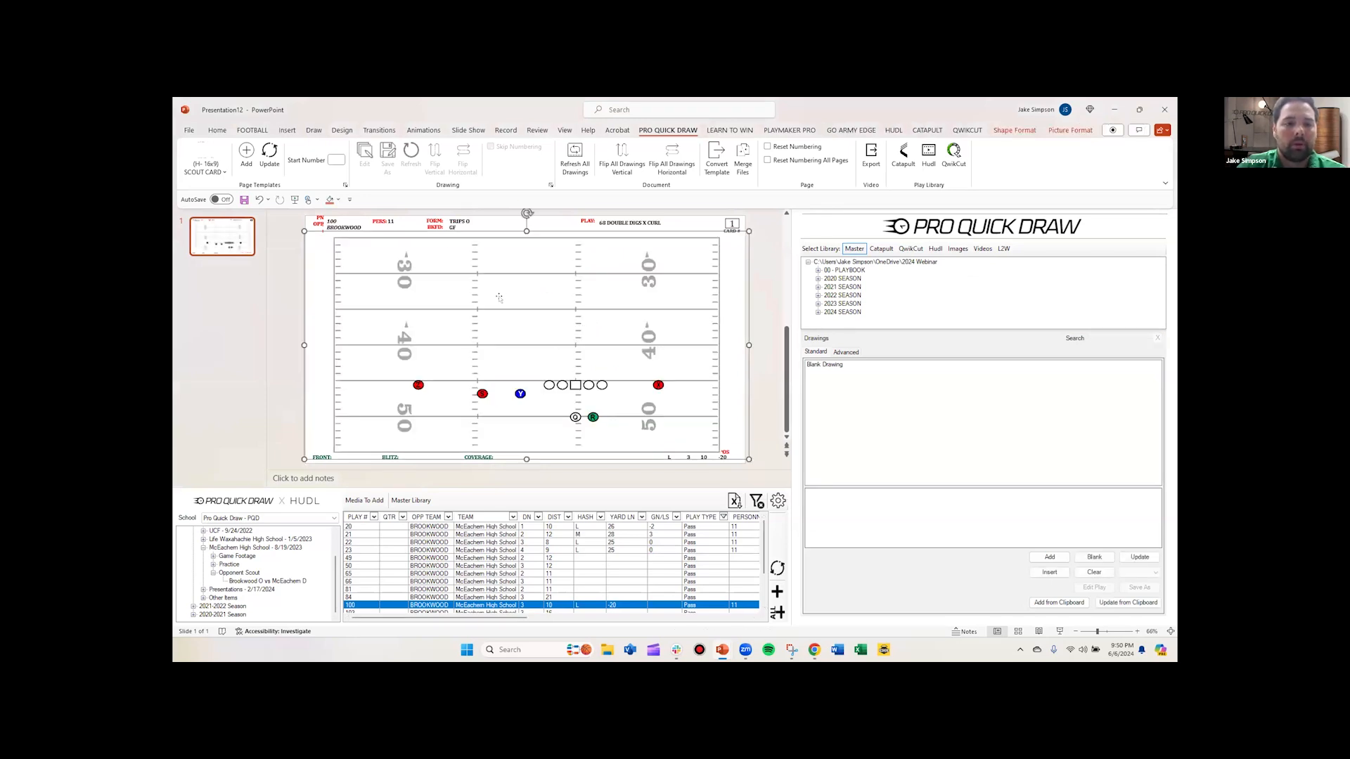
Edit the play 100 drawing from the scout card and give receivers S and Y the IN route
left_click(366, 163)
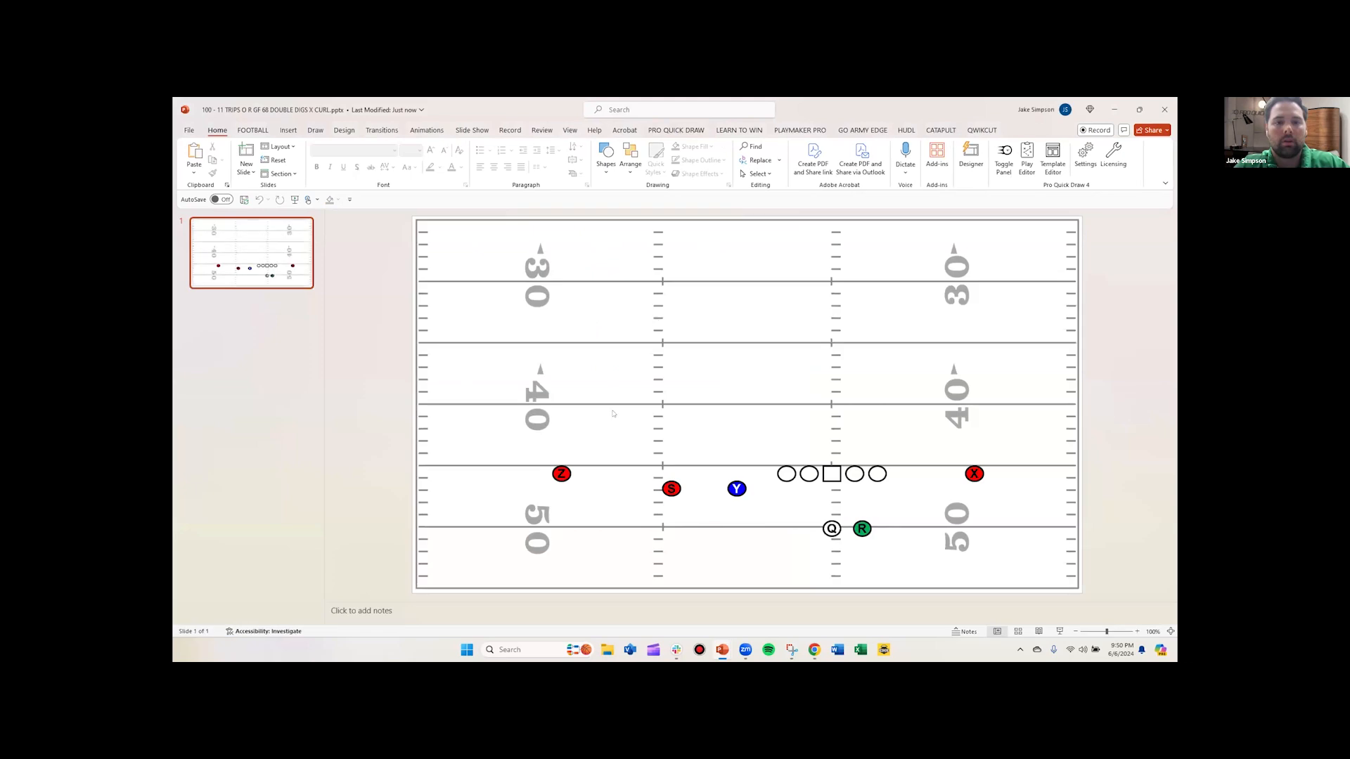
left_click(561, 474)
left_click(619, 499)
left_click(671, 489)
left_click(732, 490, "shift")
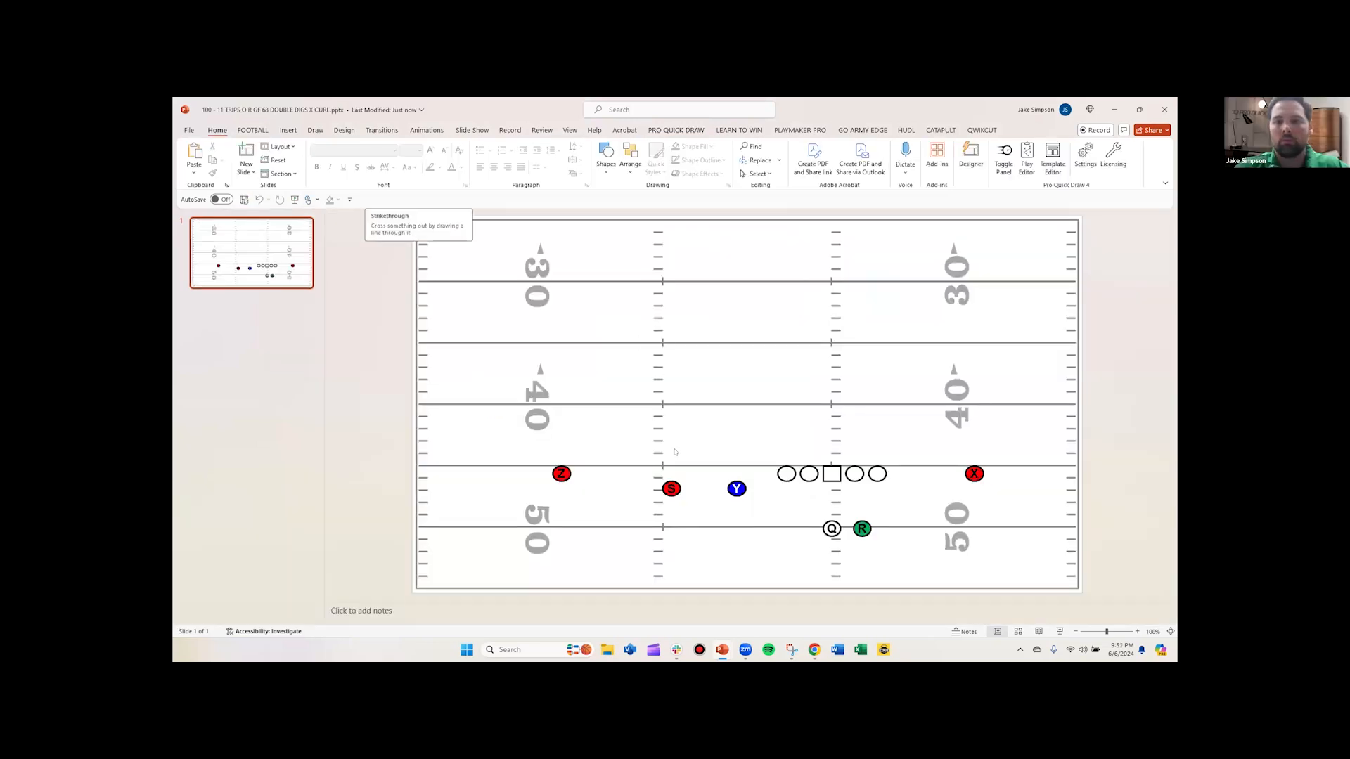
left_click(675, 490, "ctrl")
left_click(737, 488, "ctrl")
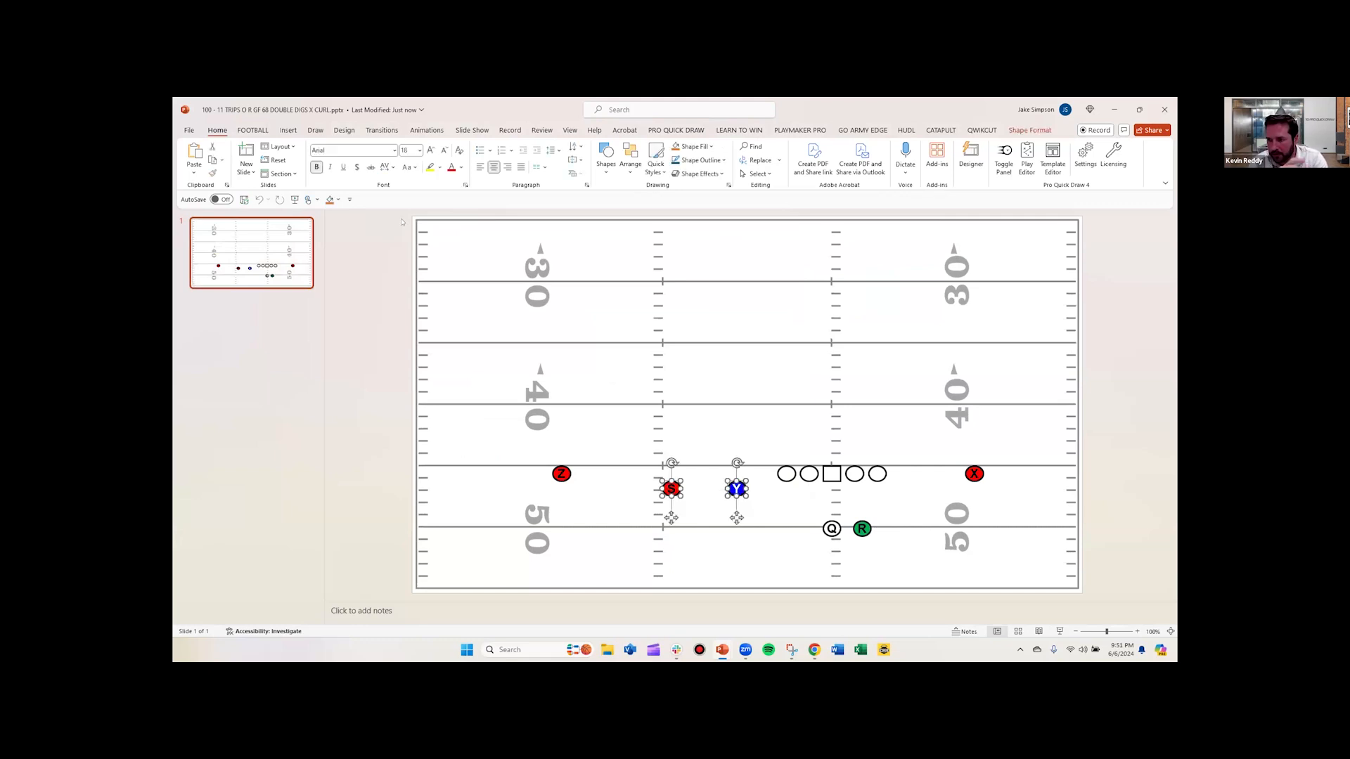
left_click(198, 295)
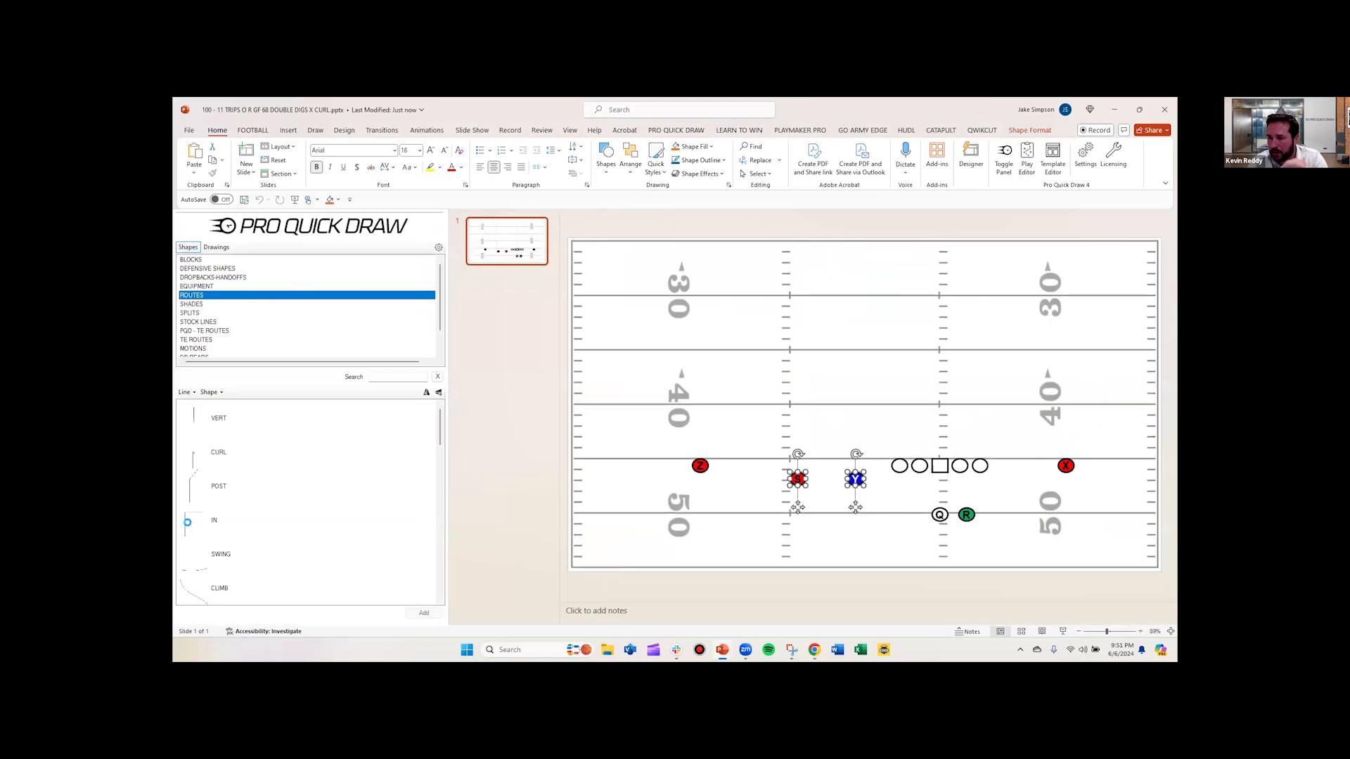
double_click(188, 521)
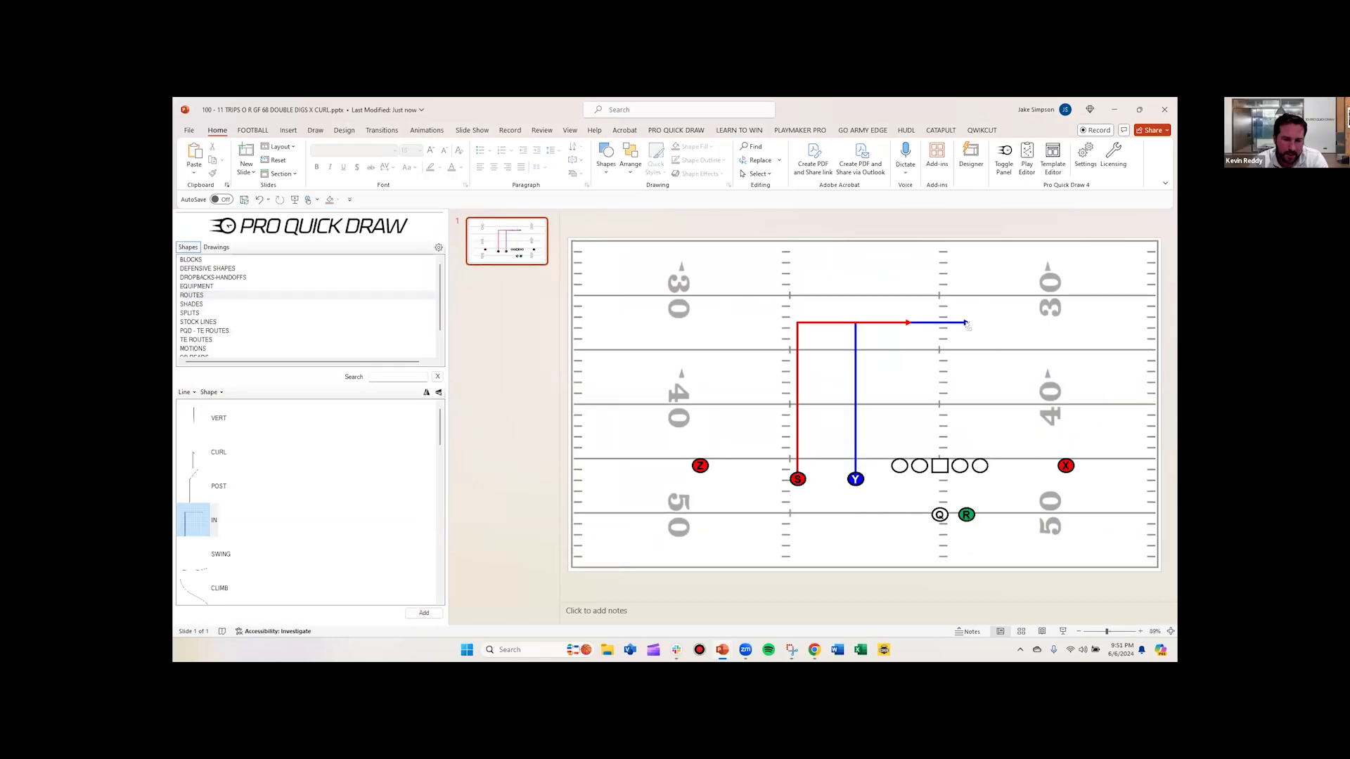
Resize both IN routes together so they break at the 35-yard line with shorter inward legs
left_click(910, 323, "ctrl")
left_click(966, 322, "ctrl")
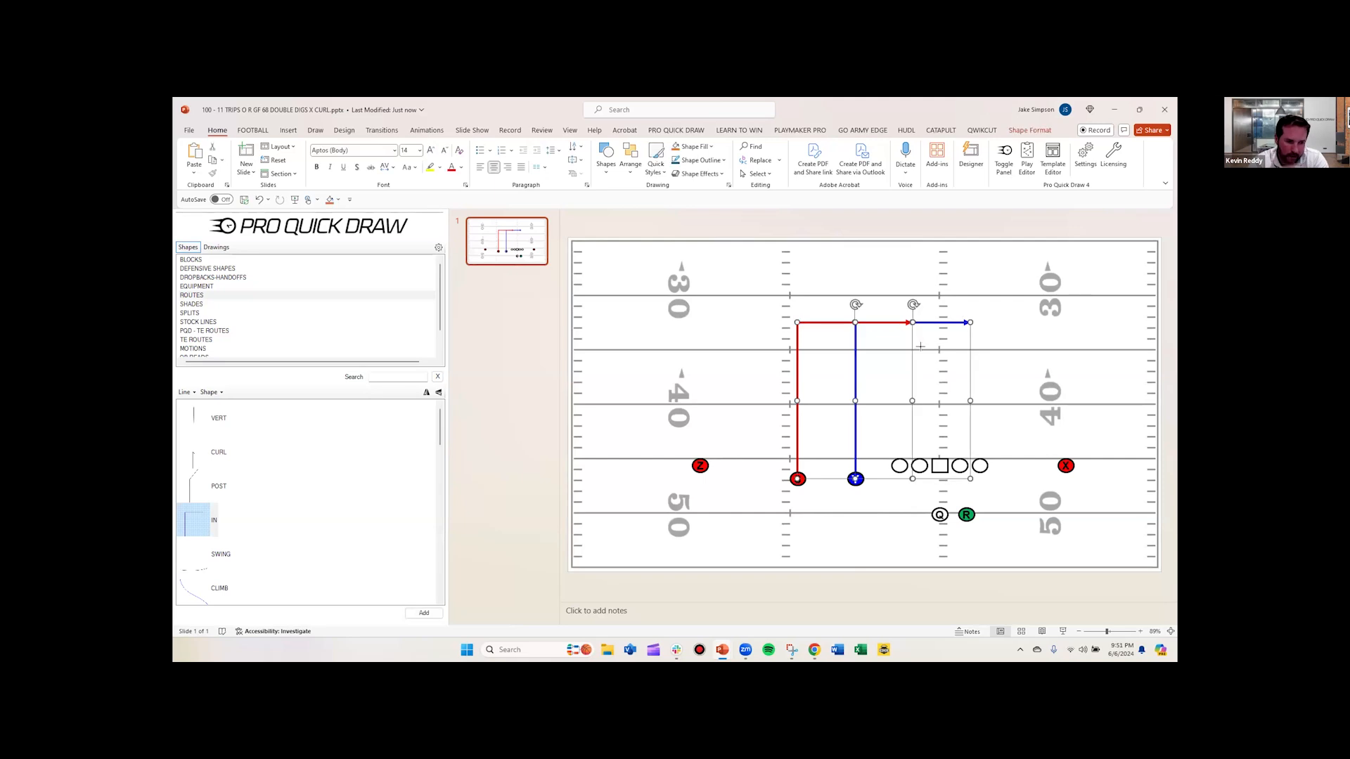
left_click_drag(912, 322, 844, 349)
Add a POST route to Z, a CURL to X and a SWING to R, and save the drawing back to the scout card
left_click(700, 465)
left_click(204, 486)
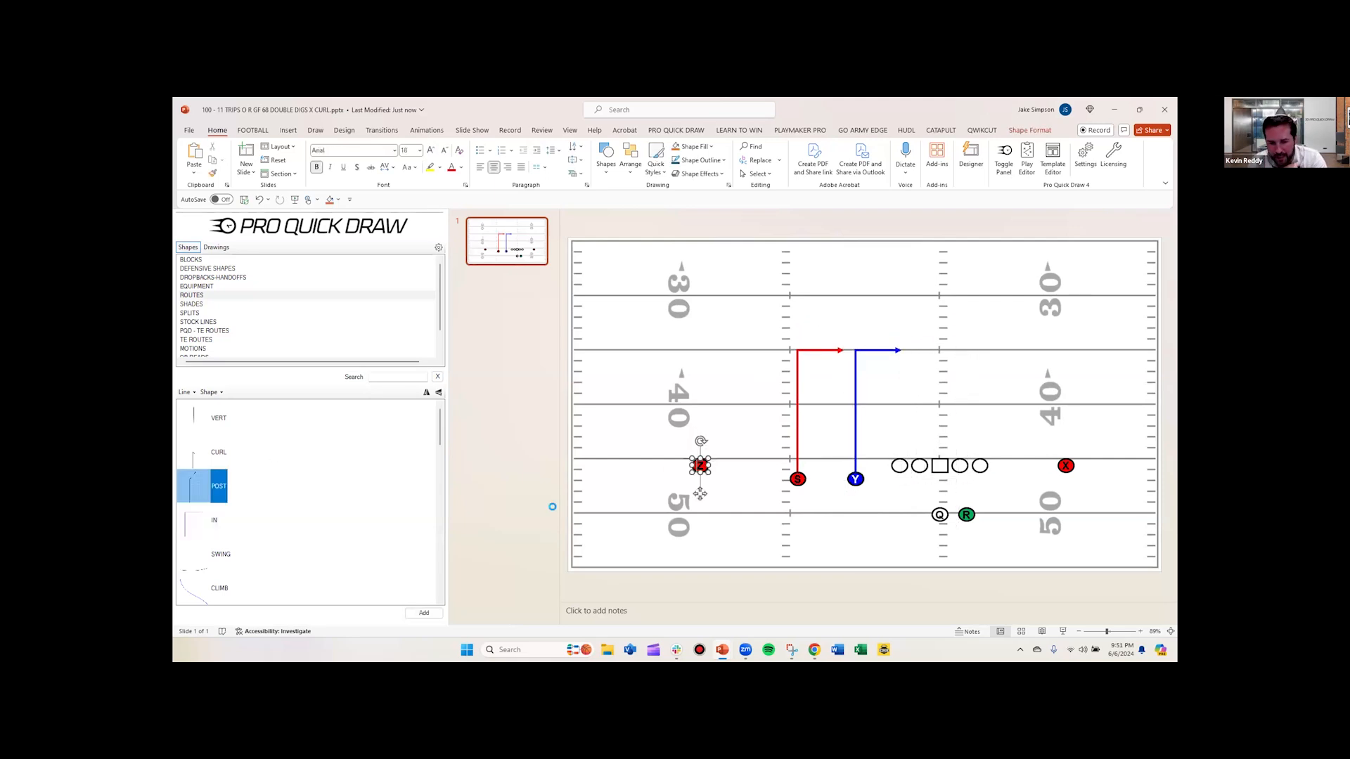
left_click(1066, 466)
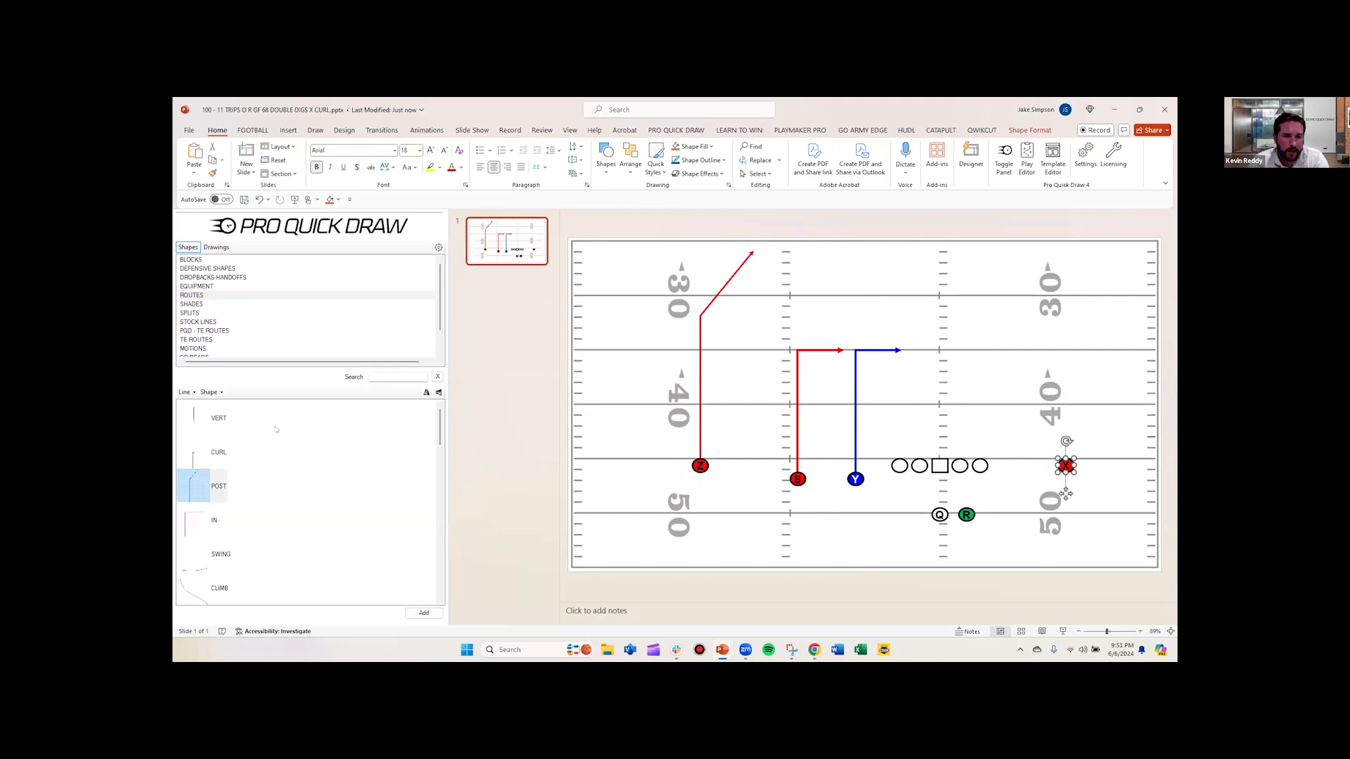
left_click(224, 453)
left_click(968, 515)
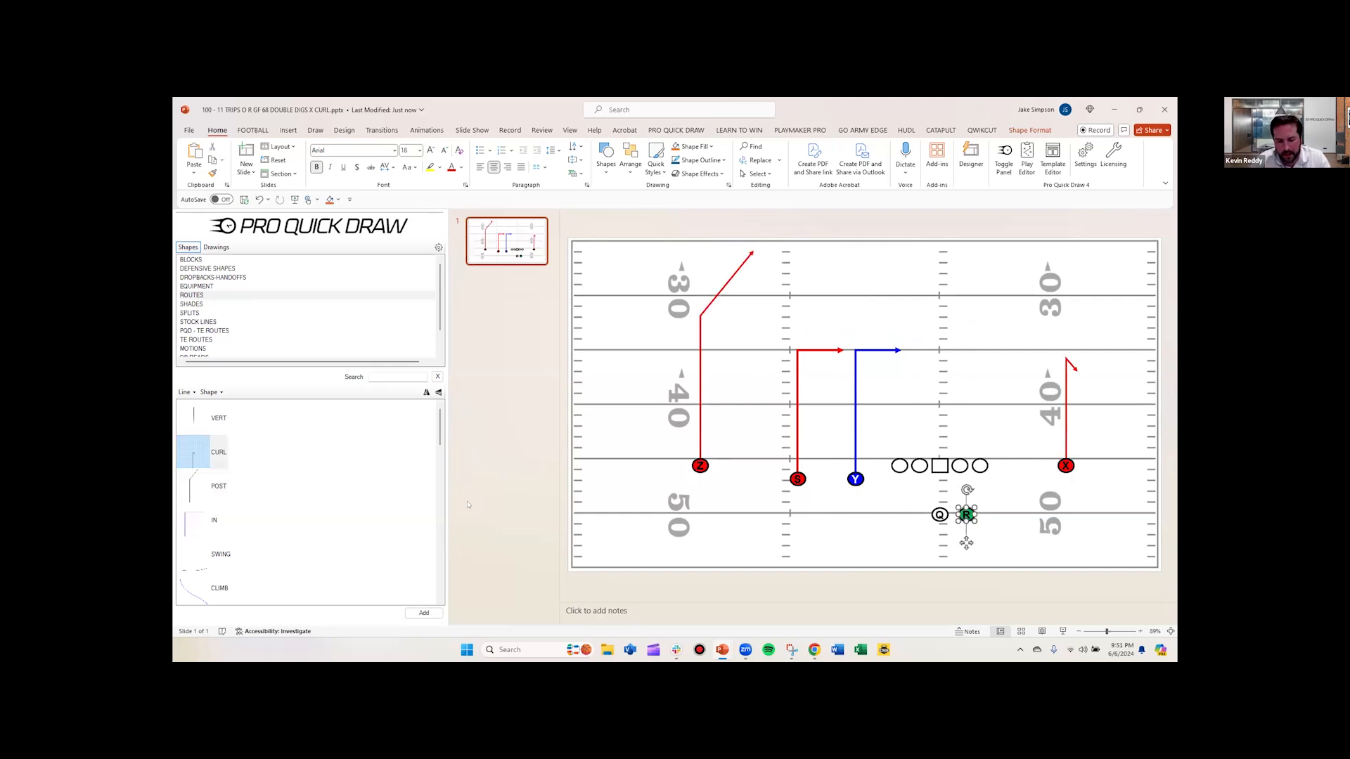
left_click(191, 549)
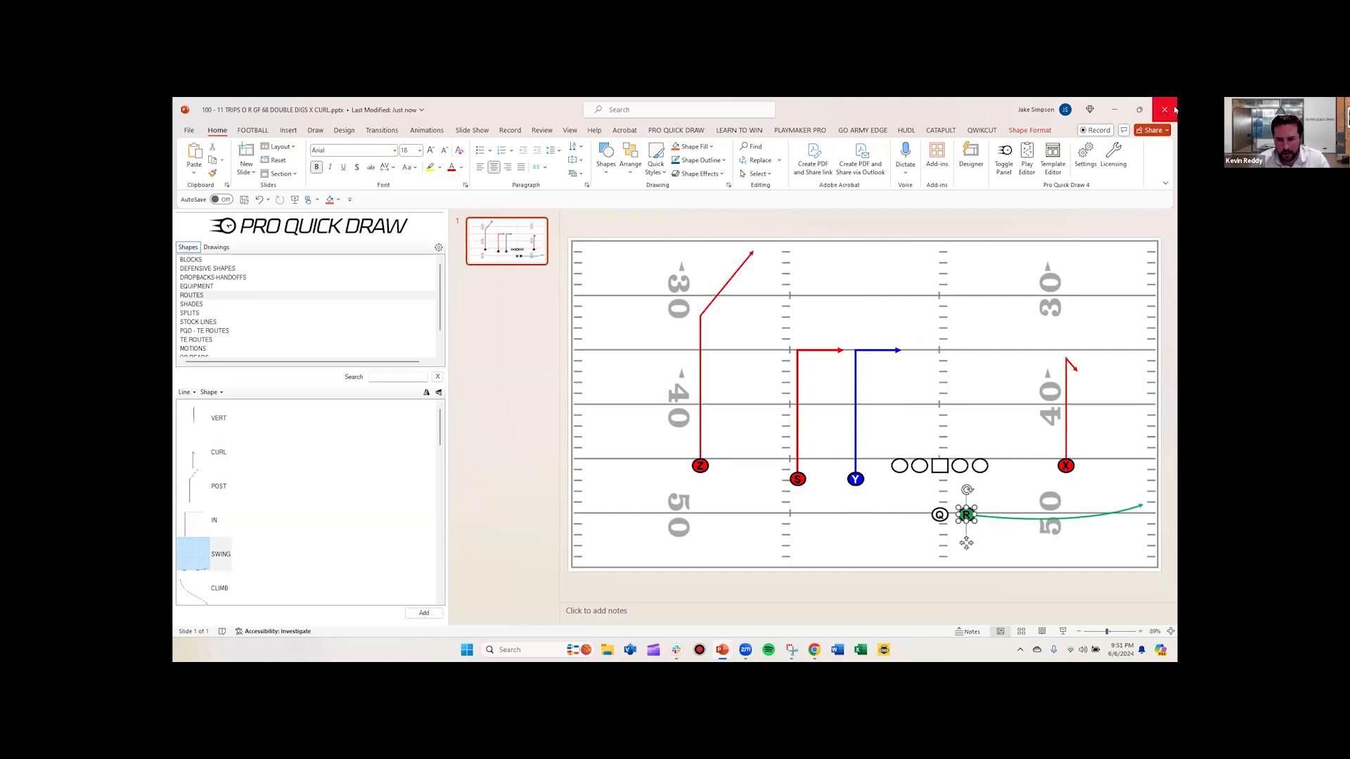
left_click(657, 395)
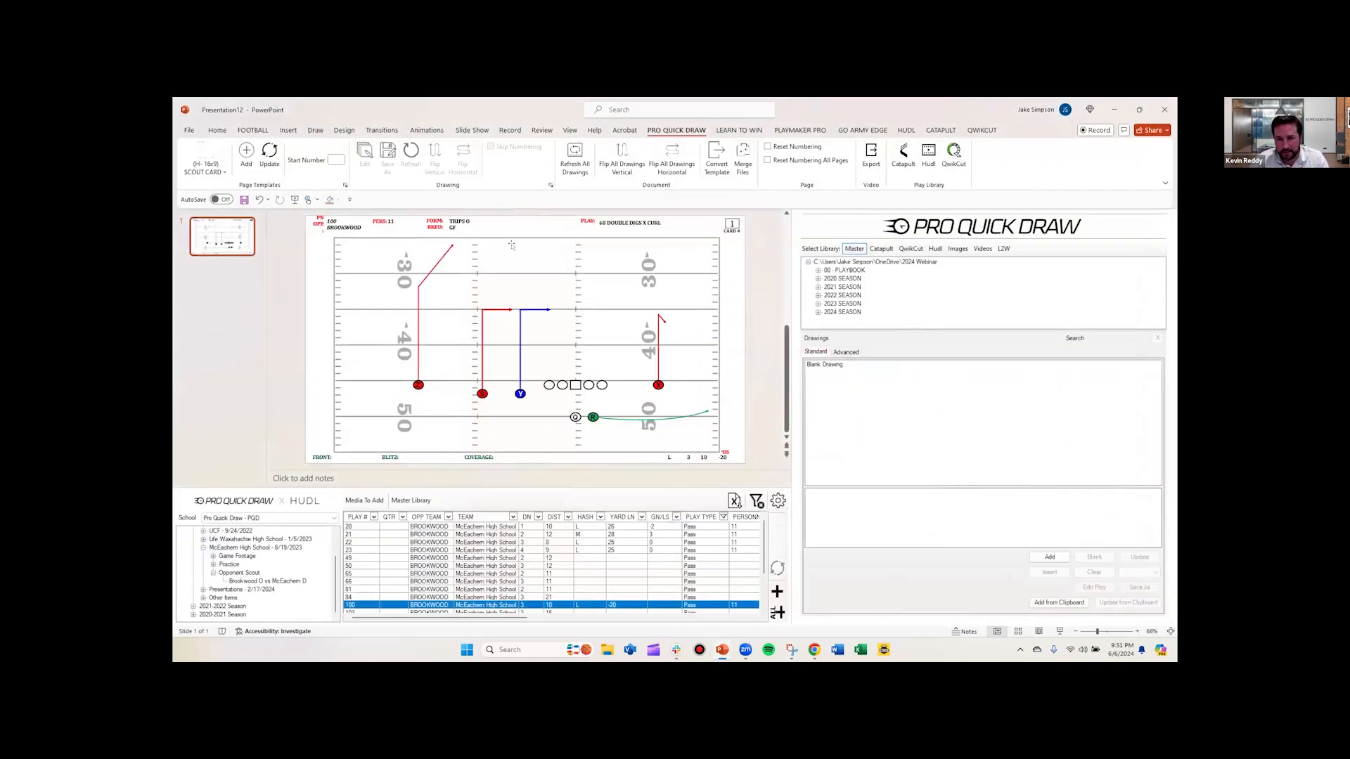
left_click(547, 281)
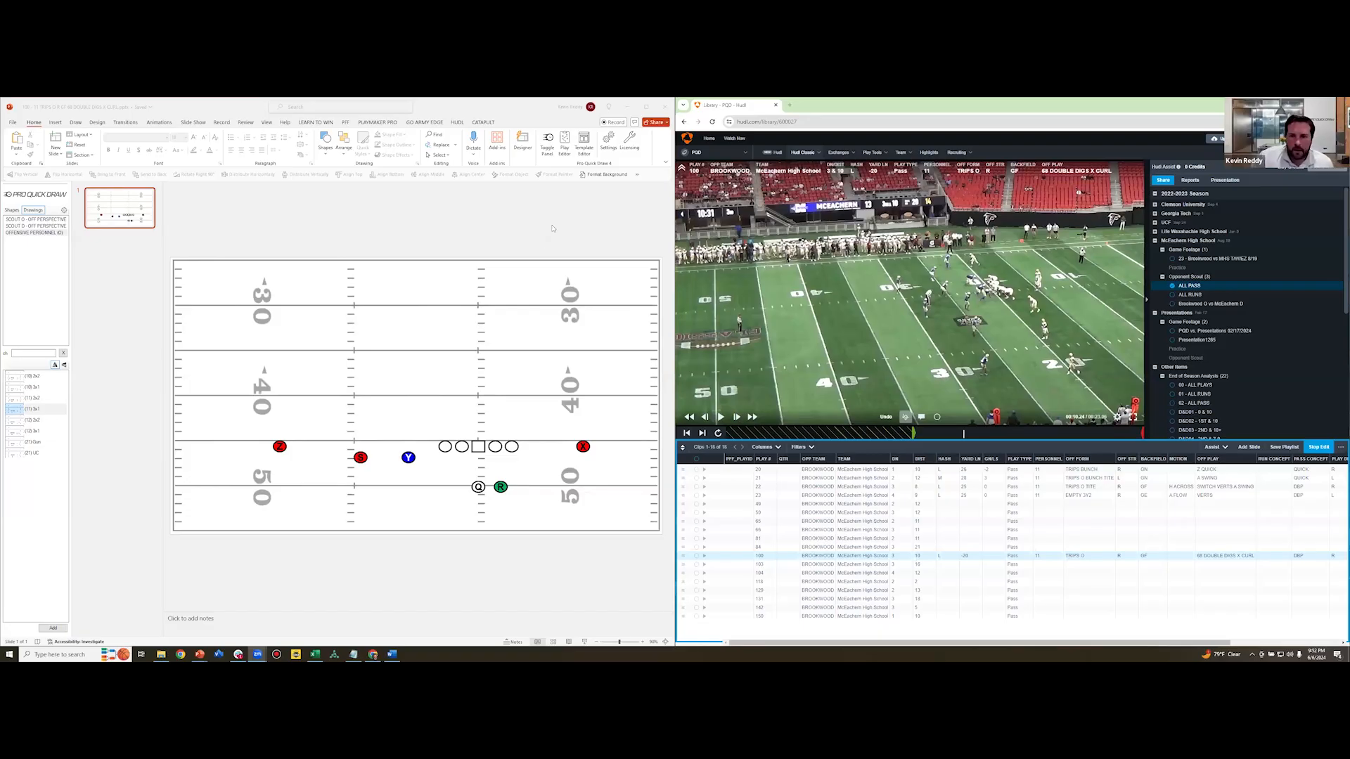
Create a new presentation in PowerPoint, show the Pro Quick Draw library and apply the SCOUT CARD page template
left_click(1304, 105)
left_click(646, 107)
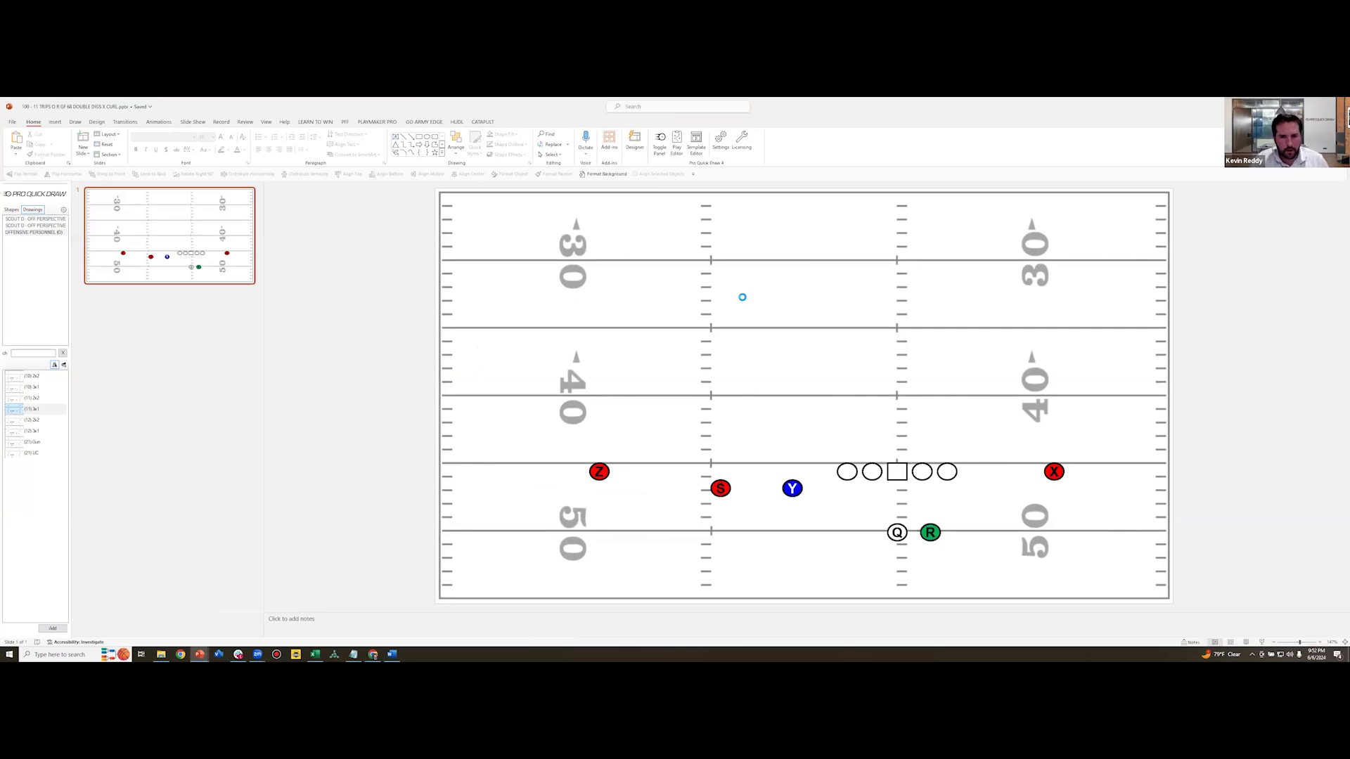
key("ctrl+n")
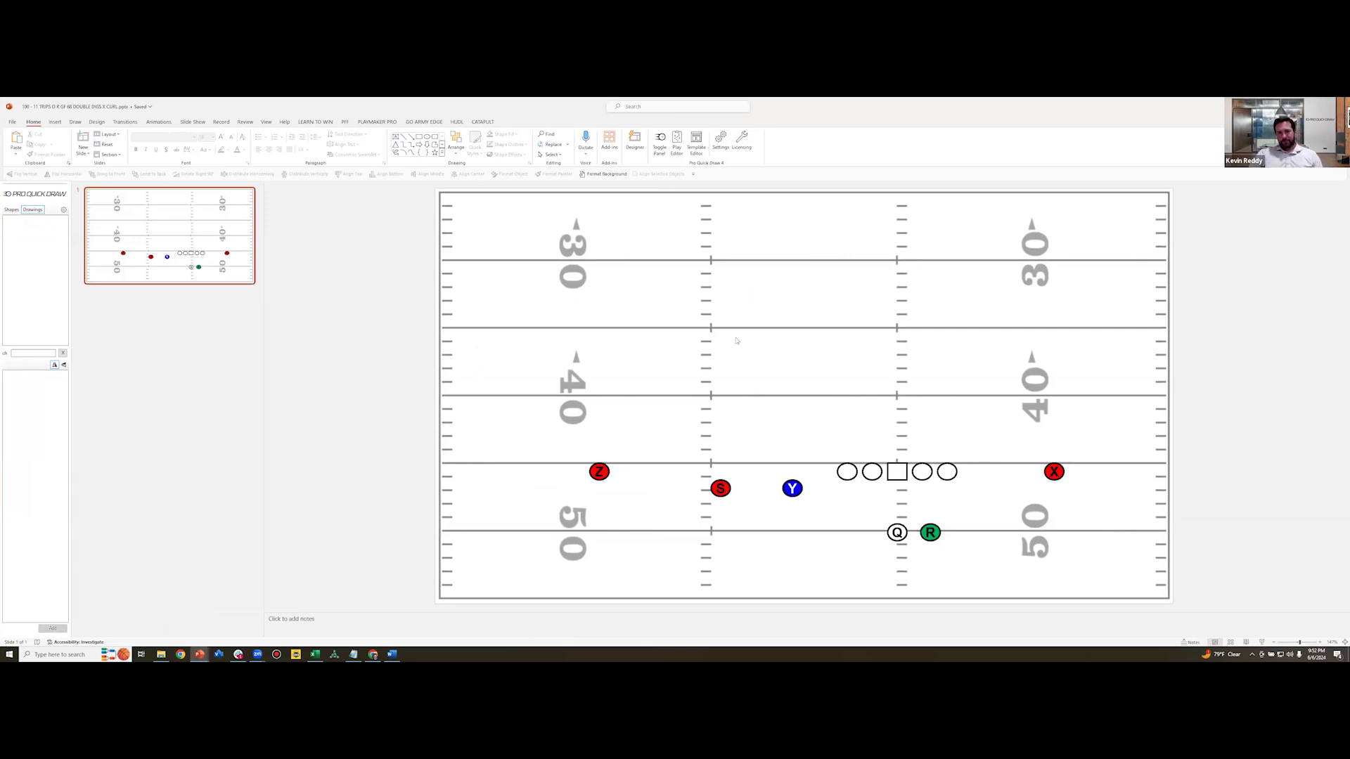
left_click(666, 147)
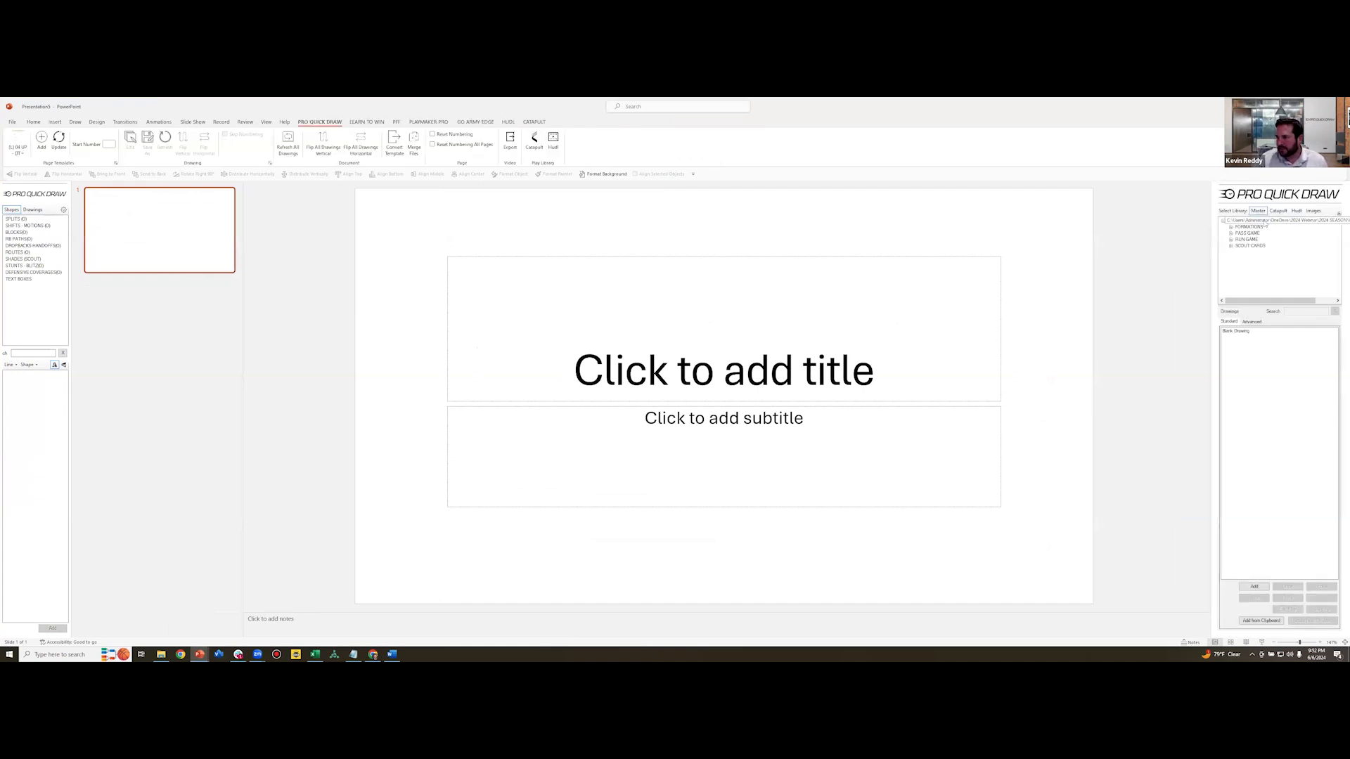
left_click(1325, 223)
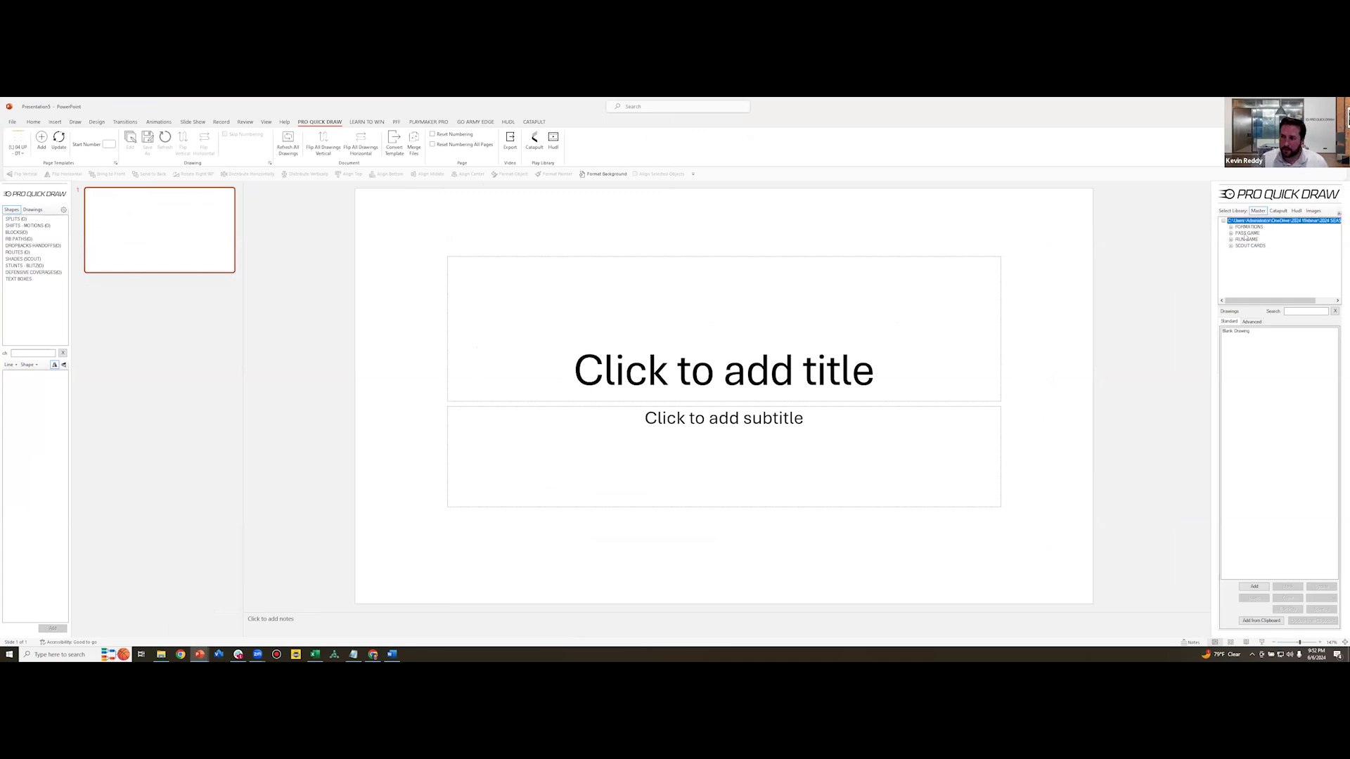
left_click(24, 153)
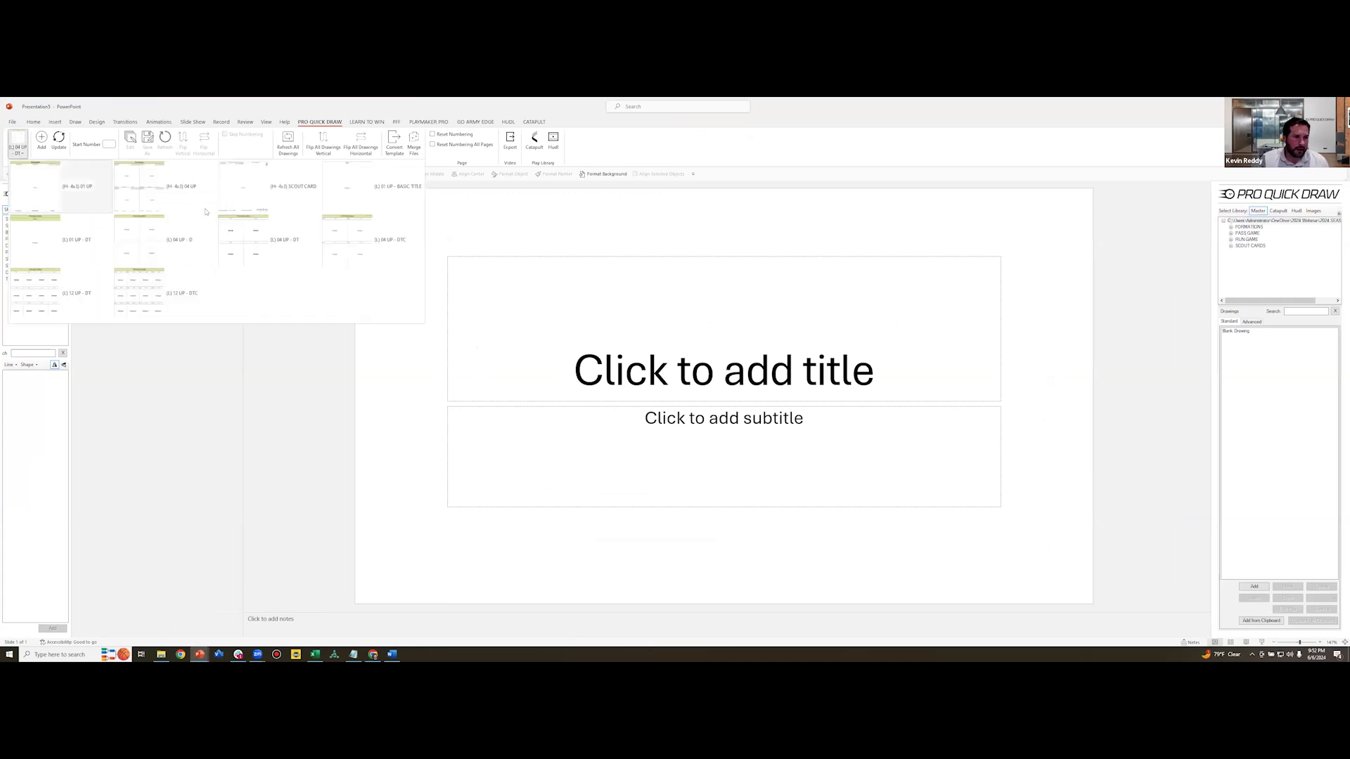
left_click(267, 186)
left_click(70, 145)
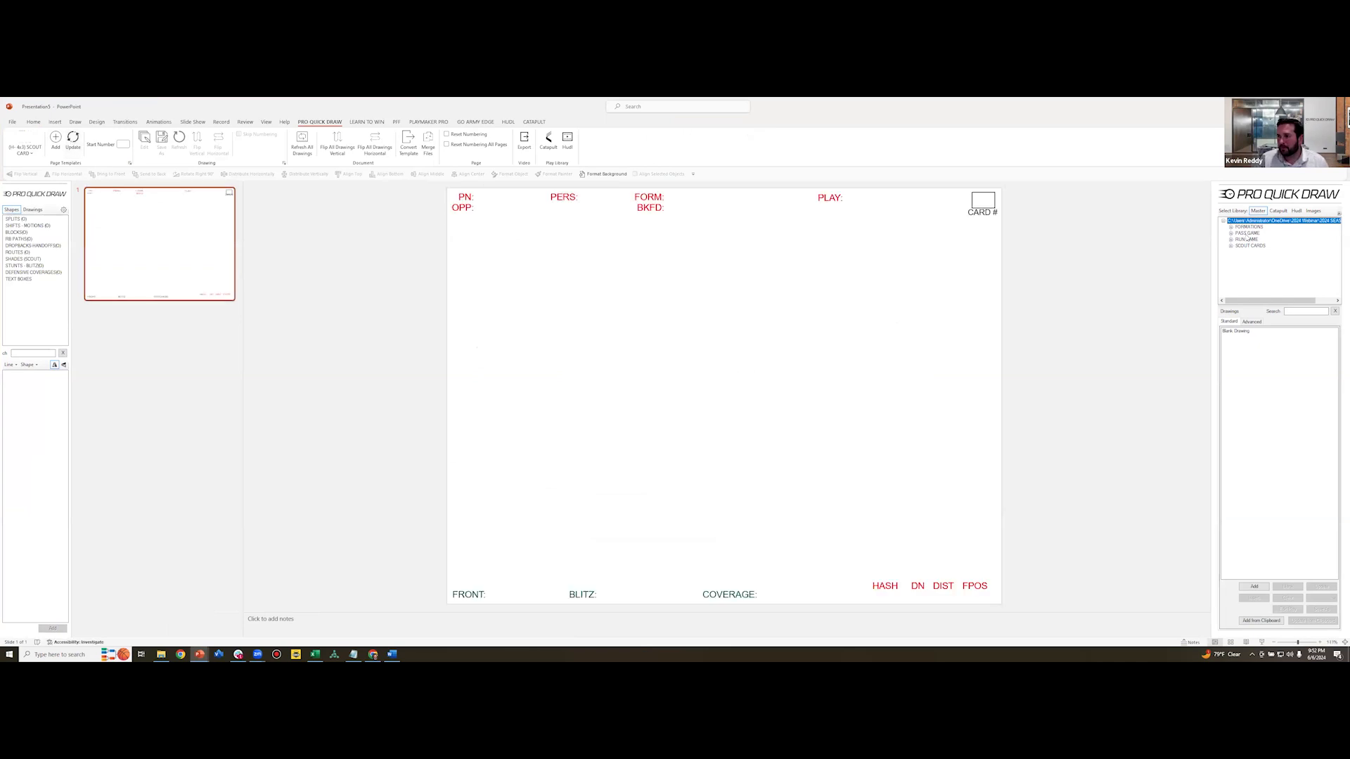
Load the McEachern High School ALL PASS list from the 2022-2023 Hudl season and insert play 100's saved diagram on the scout card
left_click(1296, 211)
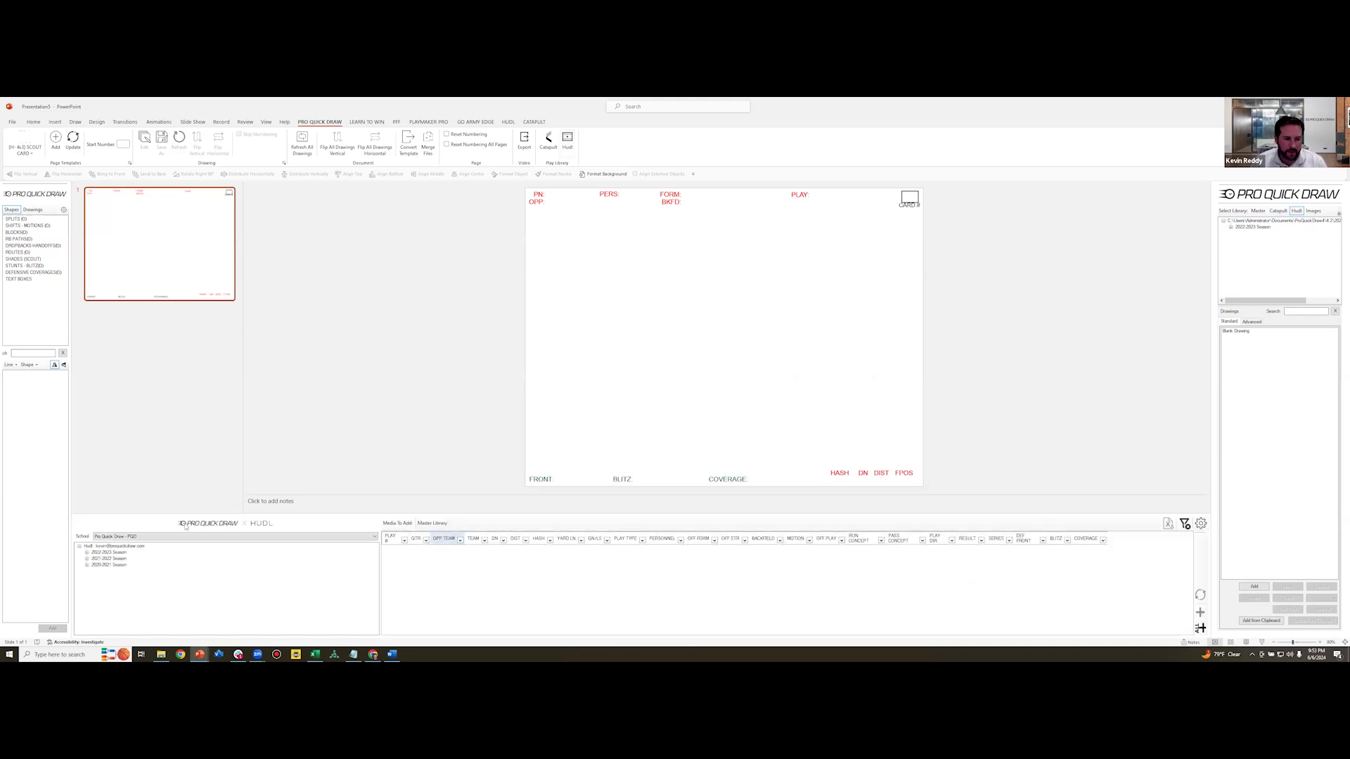
double_click(109, 552)
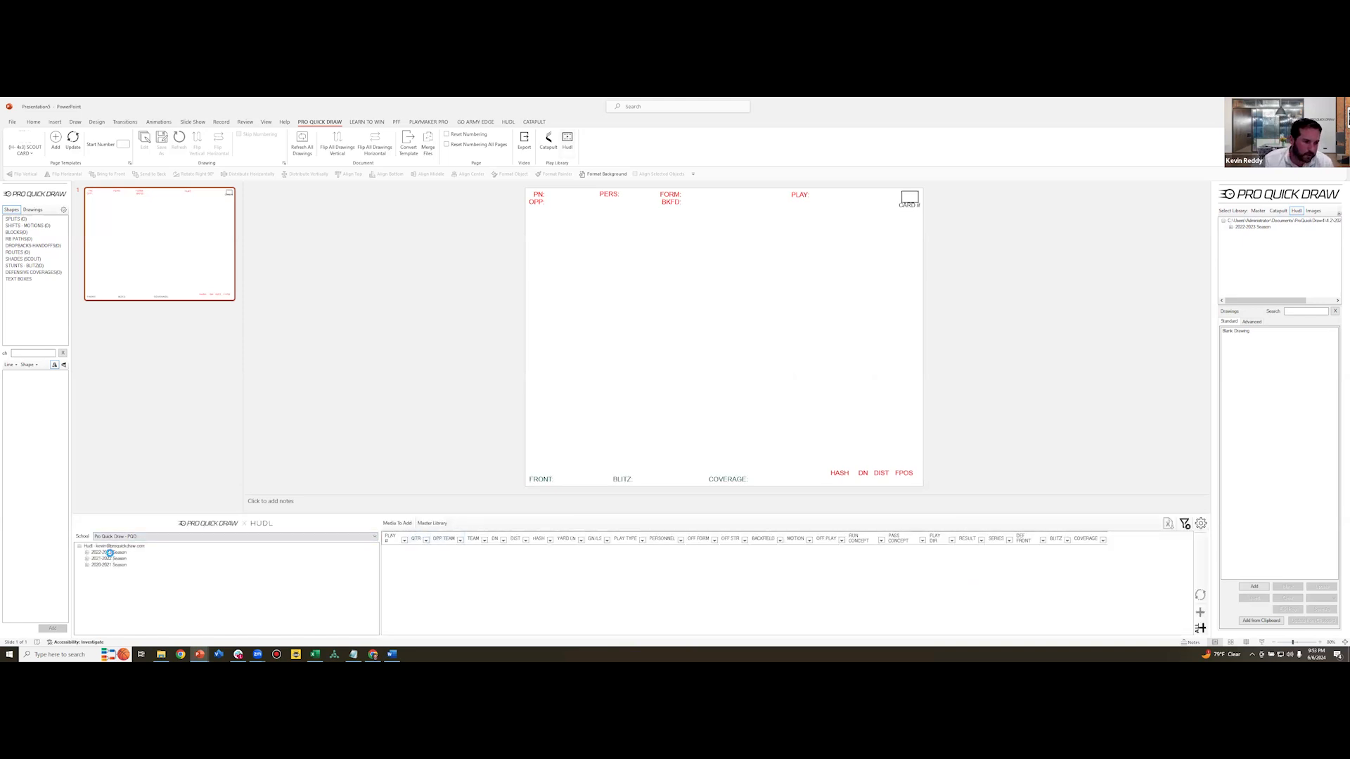
double_click(120, 583)
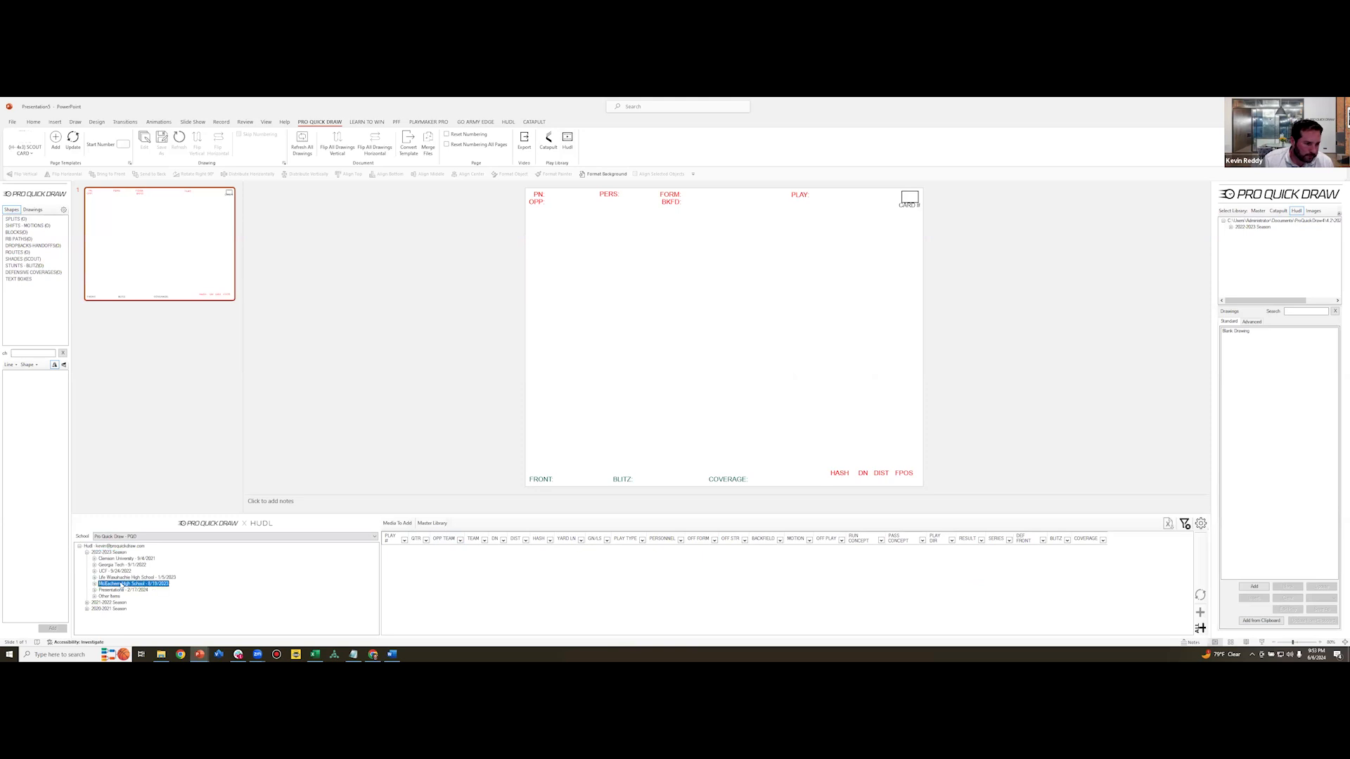
double_click(123, 603)
left_click(124, 609)
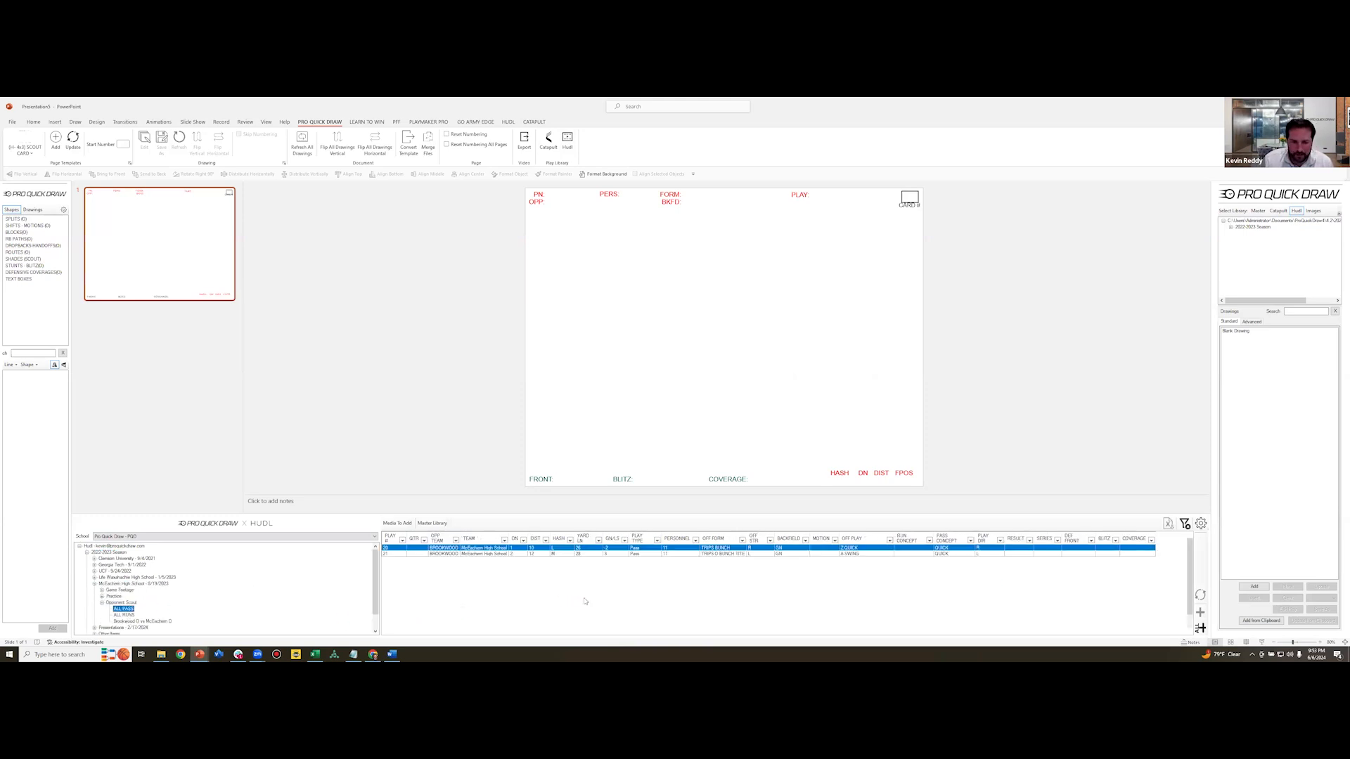
left_click(392, 606)
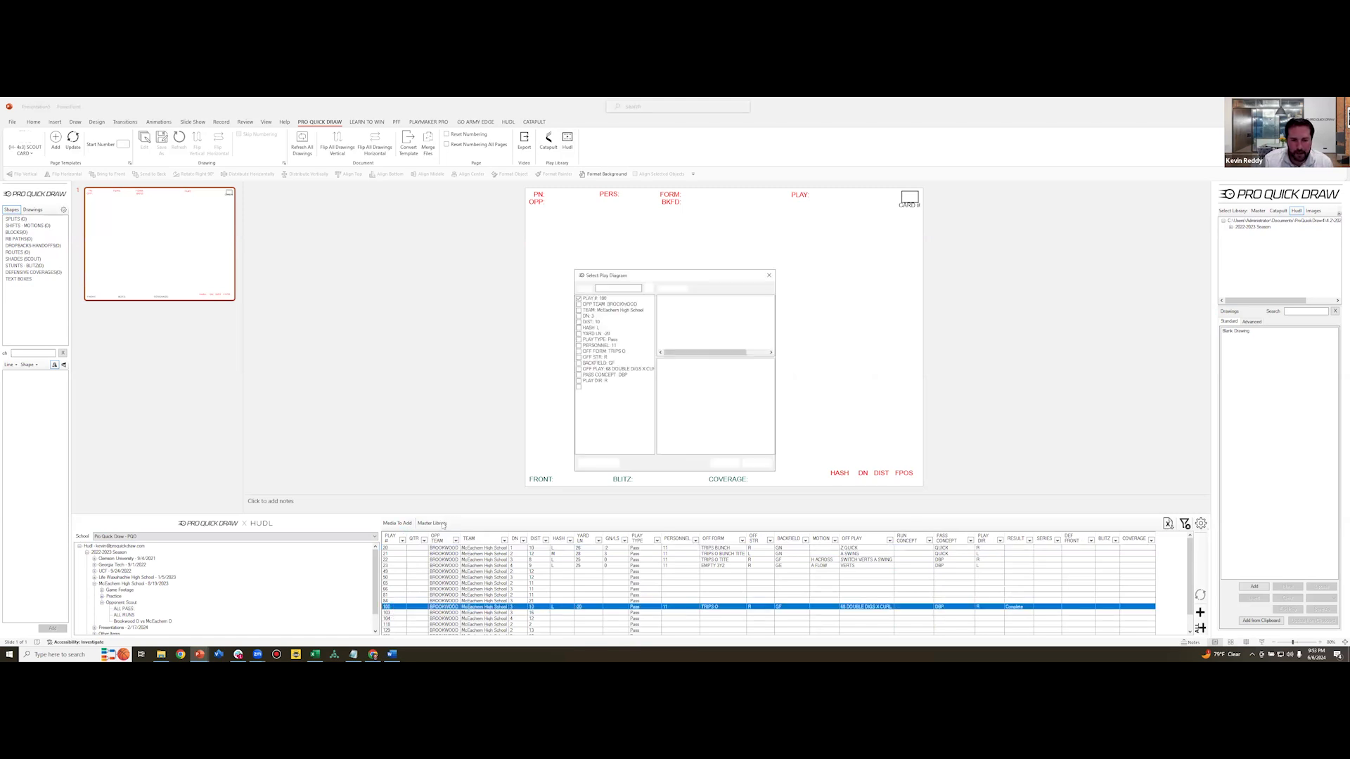
double_click(680, 363)
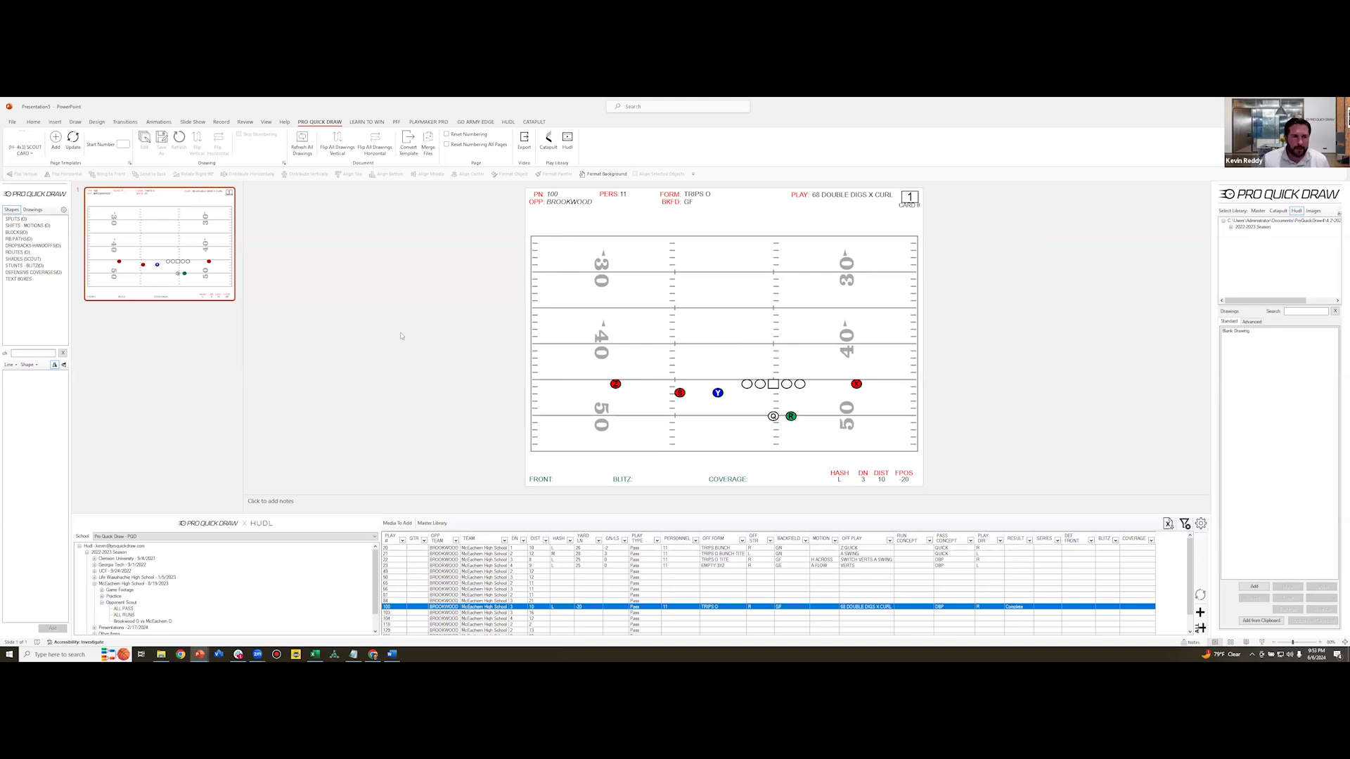
Select Hudl plays 20, 21, 22 and 23 together and start adding them as scout cards
left_click(590, 548)
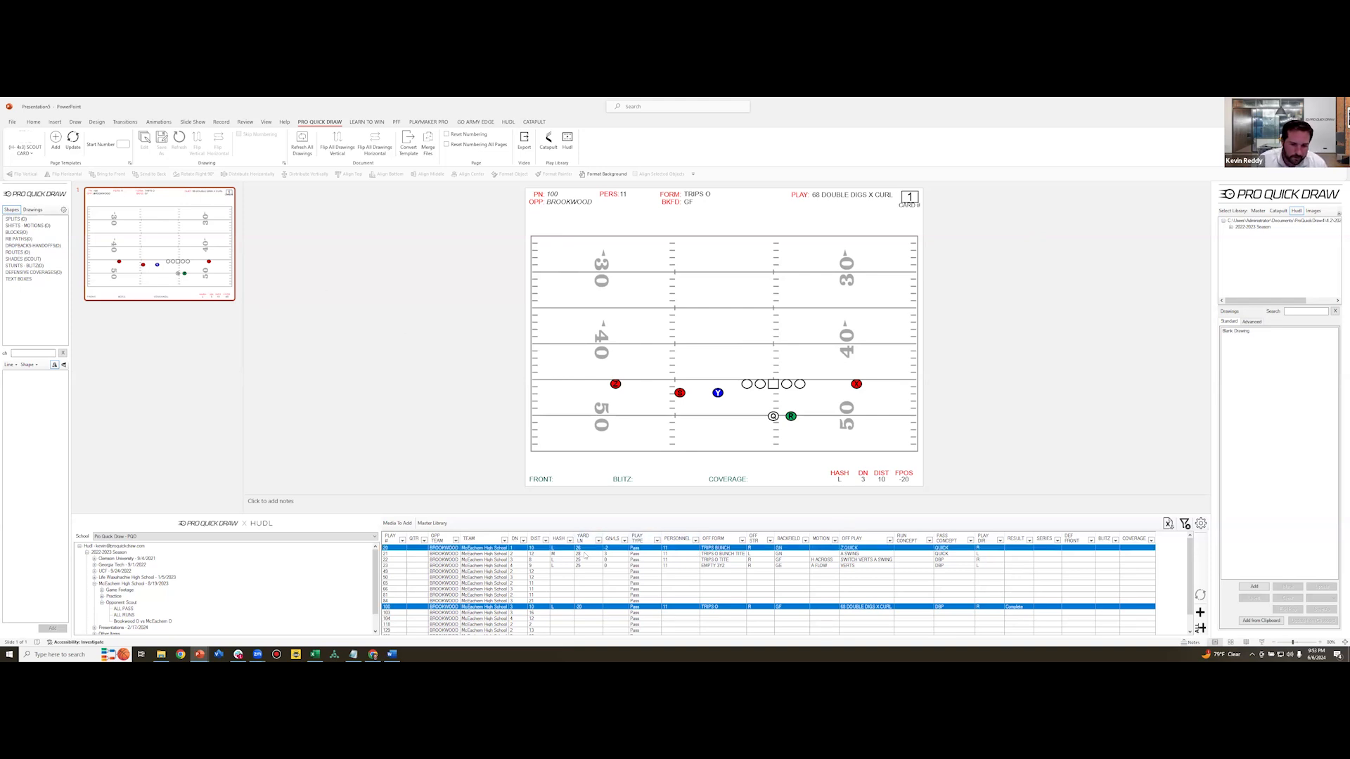
left_click(600, 565, "ctrl")
left_click(606, 554, "ctrl")
left_click(605, 560, "ctrl")
left_click(1200, 613)
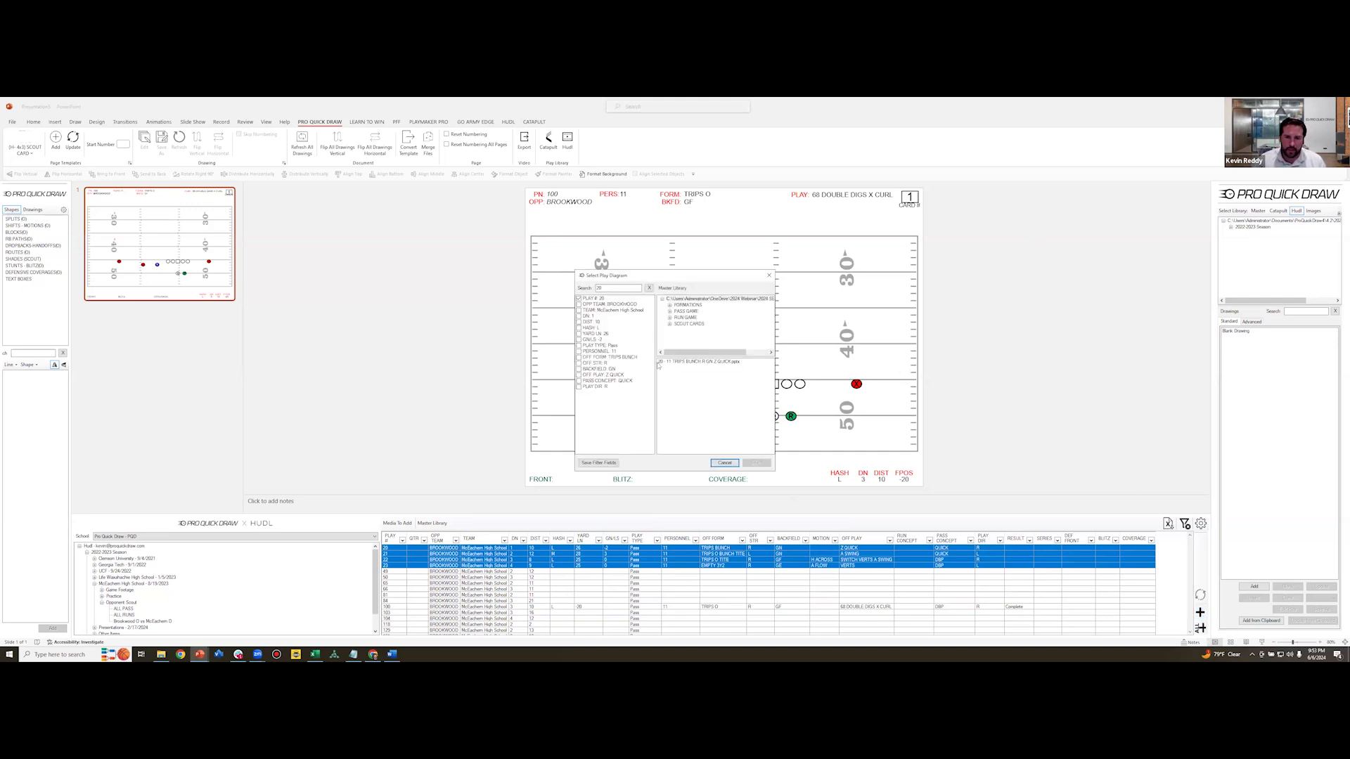
Try searching the saved diagrams by the TRIPS BUNCH formation instead of play number, and restore the play number search
left_click(605, 358)
left_click(579, 299)
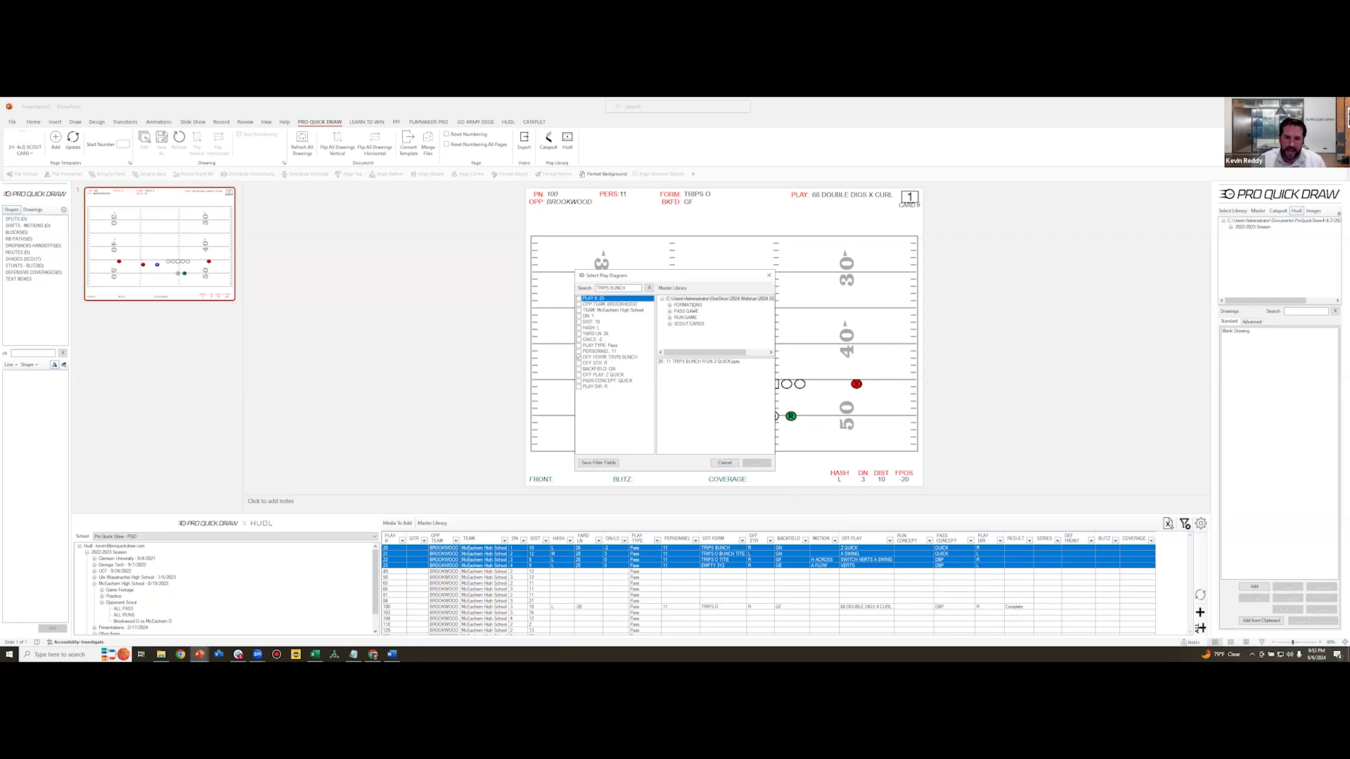
left_click(721, 299)
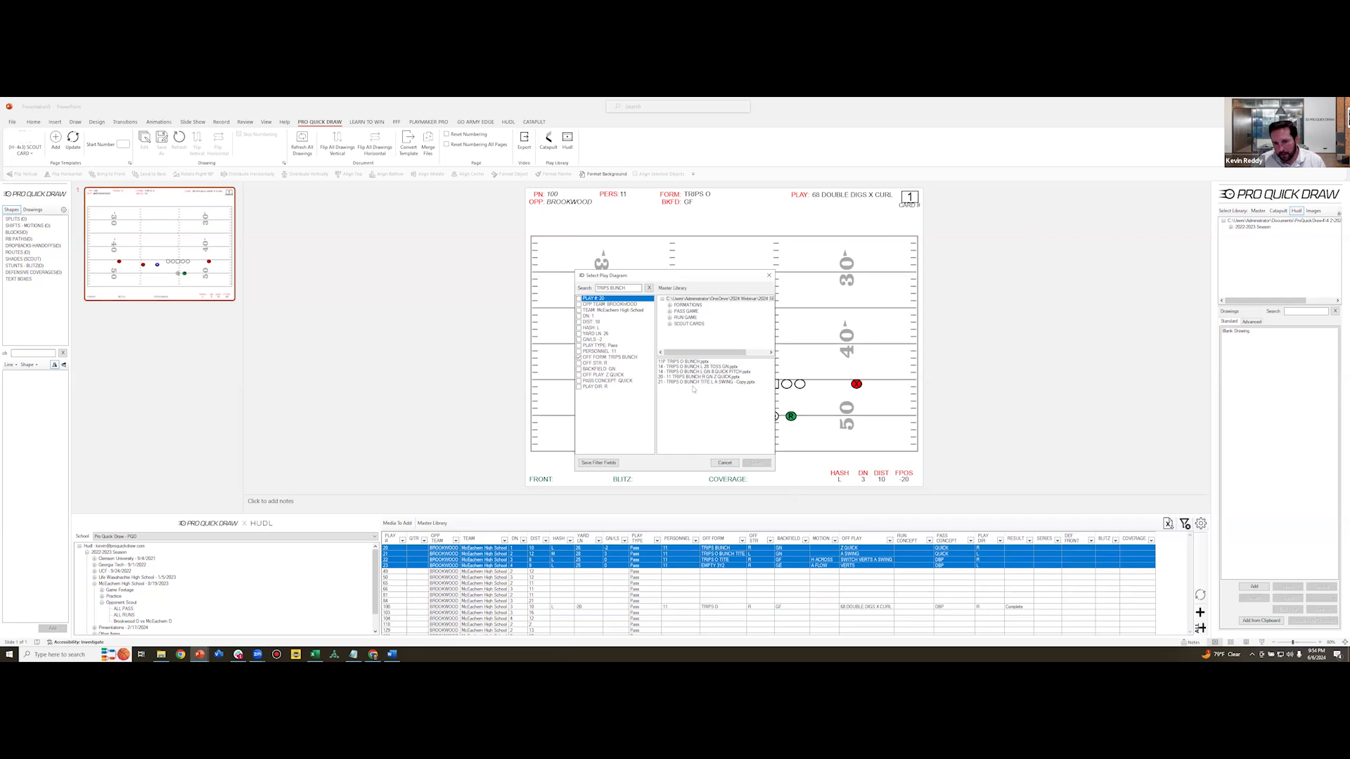
left_click(579, 358)
left_click(579, 299)
Insert the saved diagrams for plays 20 and 21 as scout cards and skip plays 22 and 23
left_click(679, 363)
key("Return")
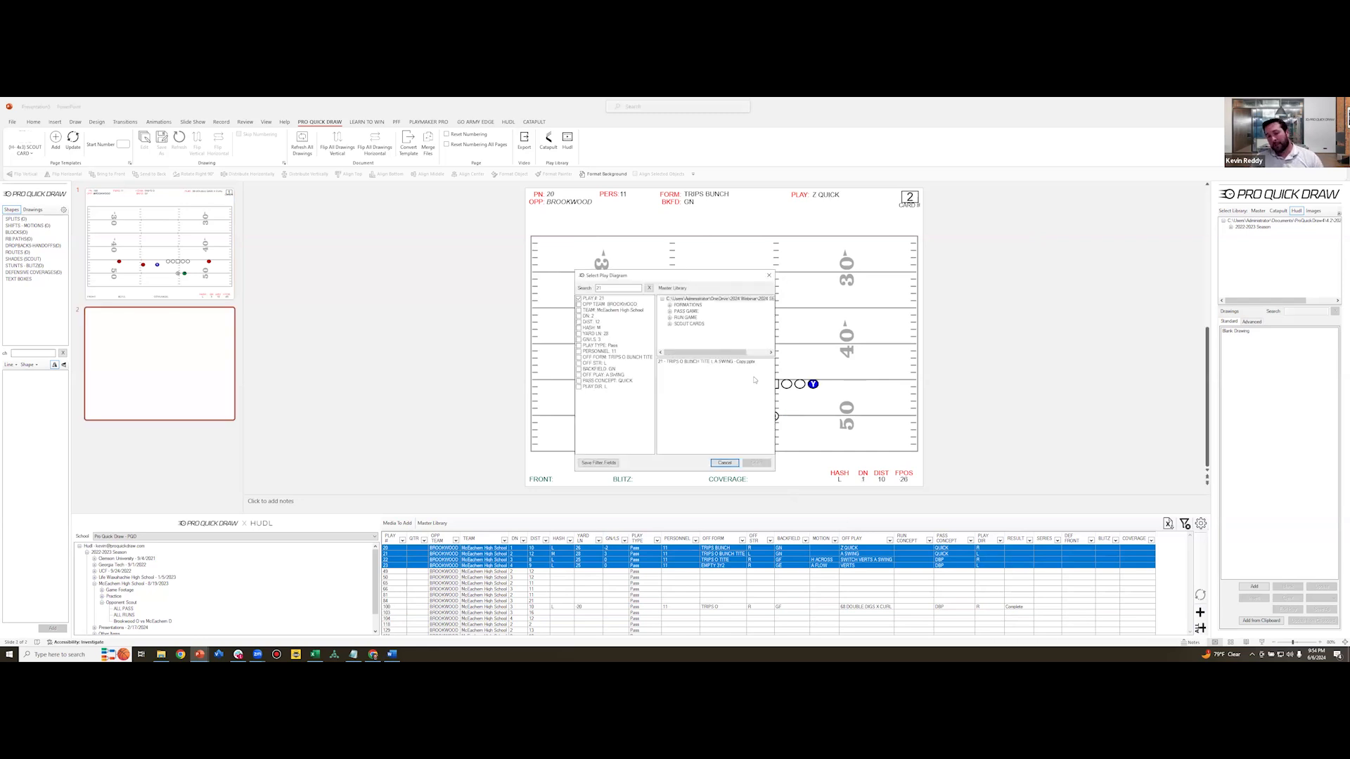
left_click(723, 363)
key("Return")
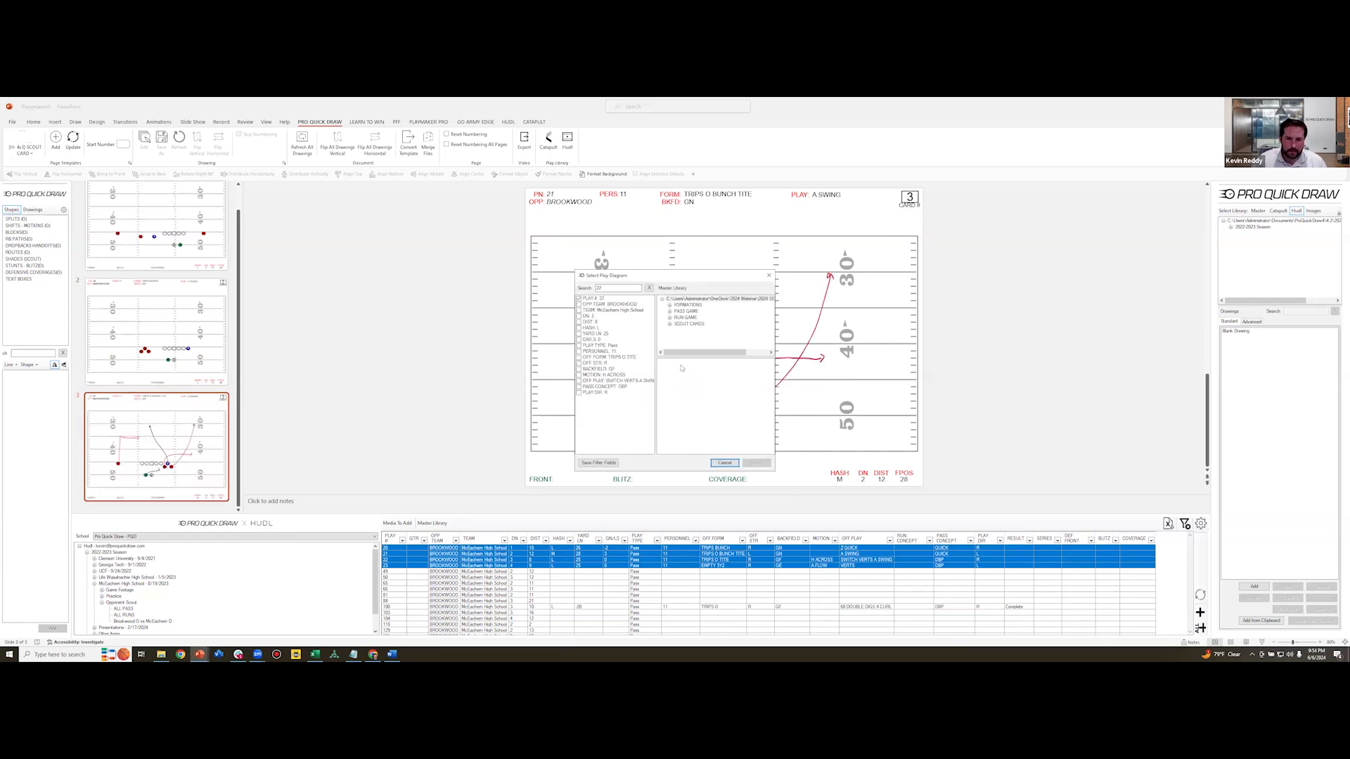
left_click(723, 464)
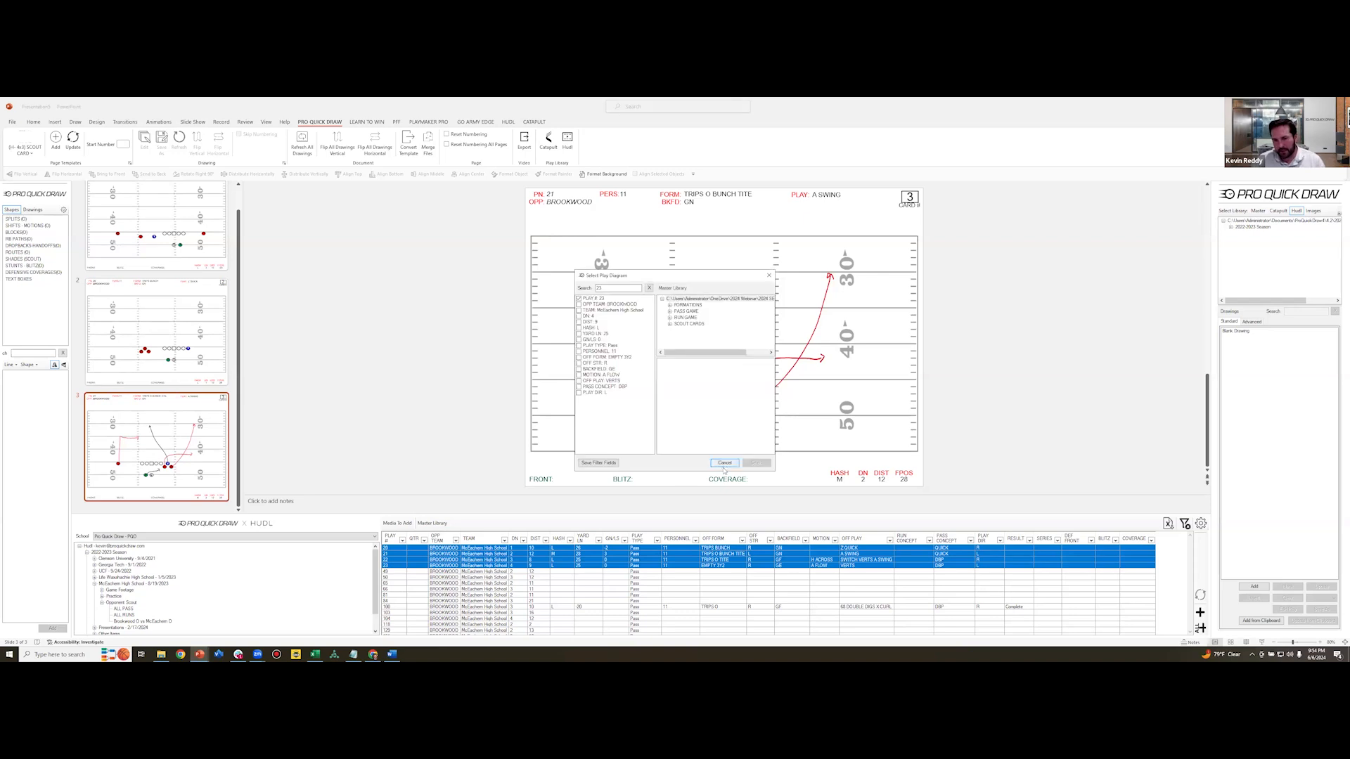
left_click(724, 463)
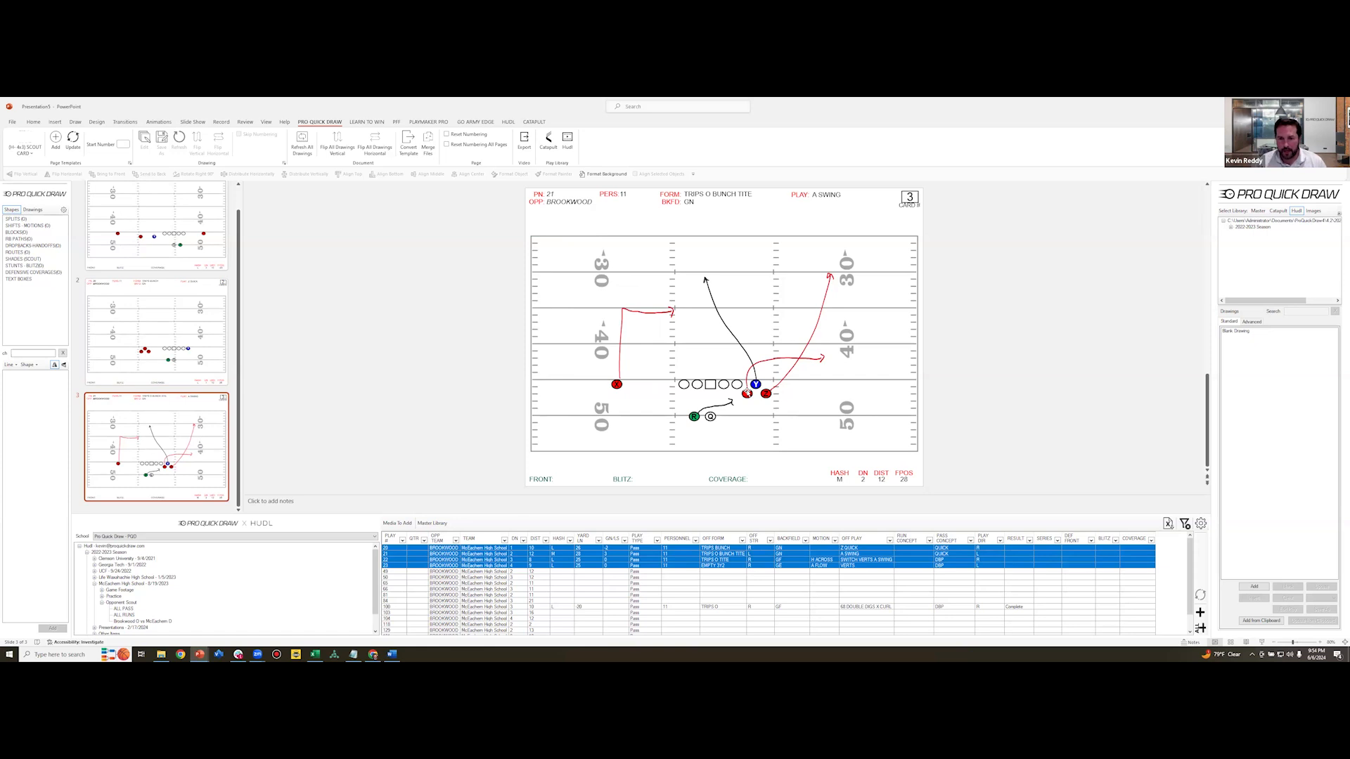
Insert the TRIPS O BUNCH 28 TOSS and QUICK PITCH drawings from the Master library's RUN GAME 1ST & NORMAL folder
left_click(1258, 211)
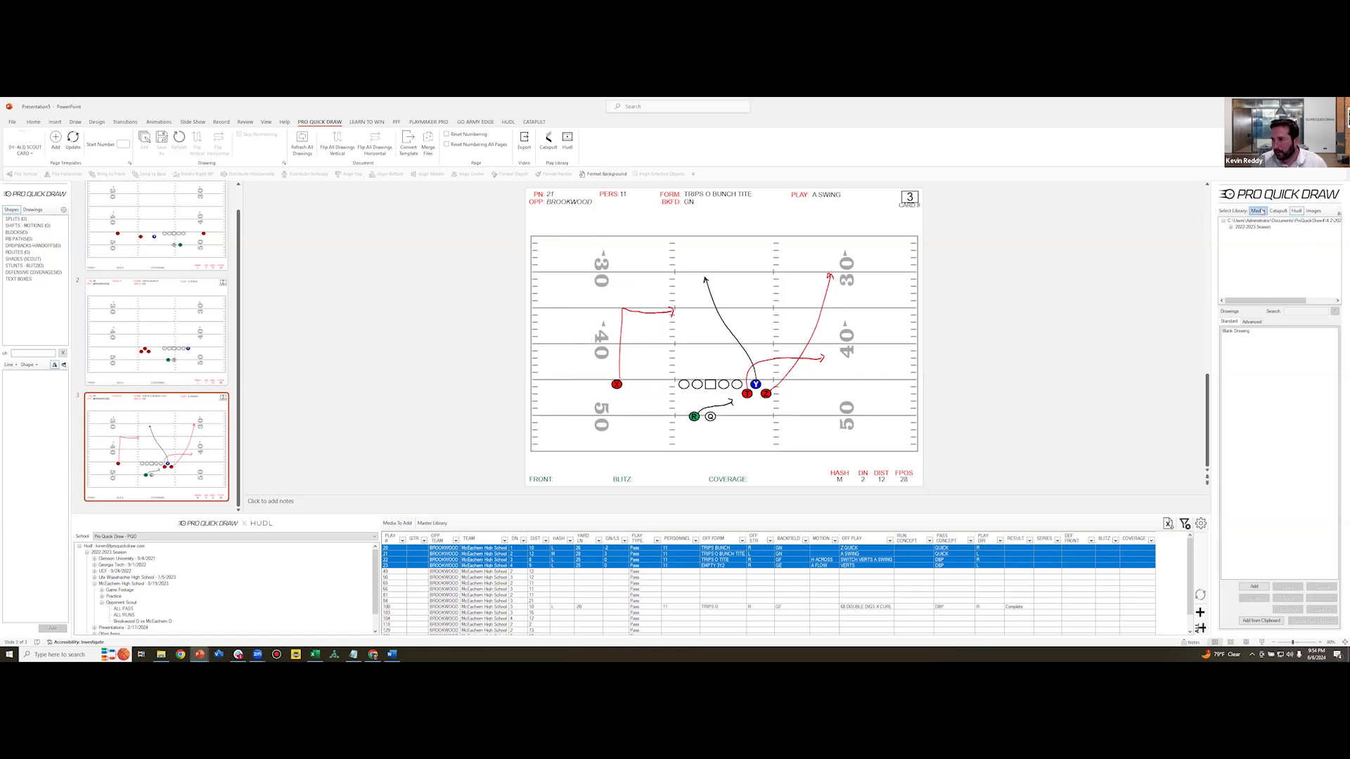
double_click(1247, 240)
left_click(1259, 234)
double_click(1274, 338)
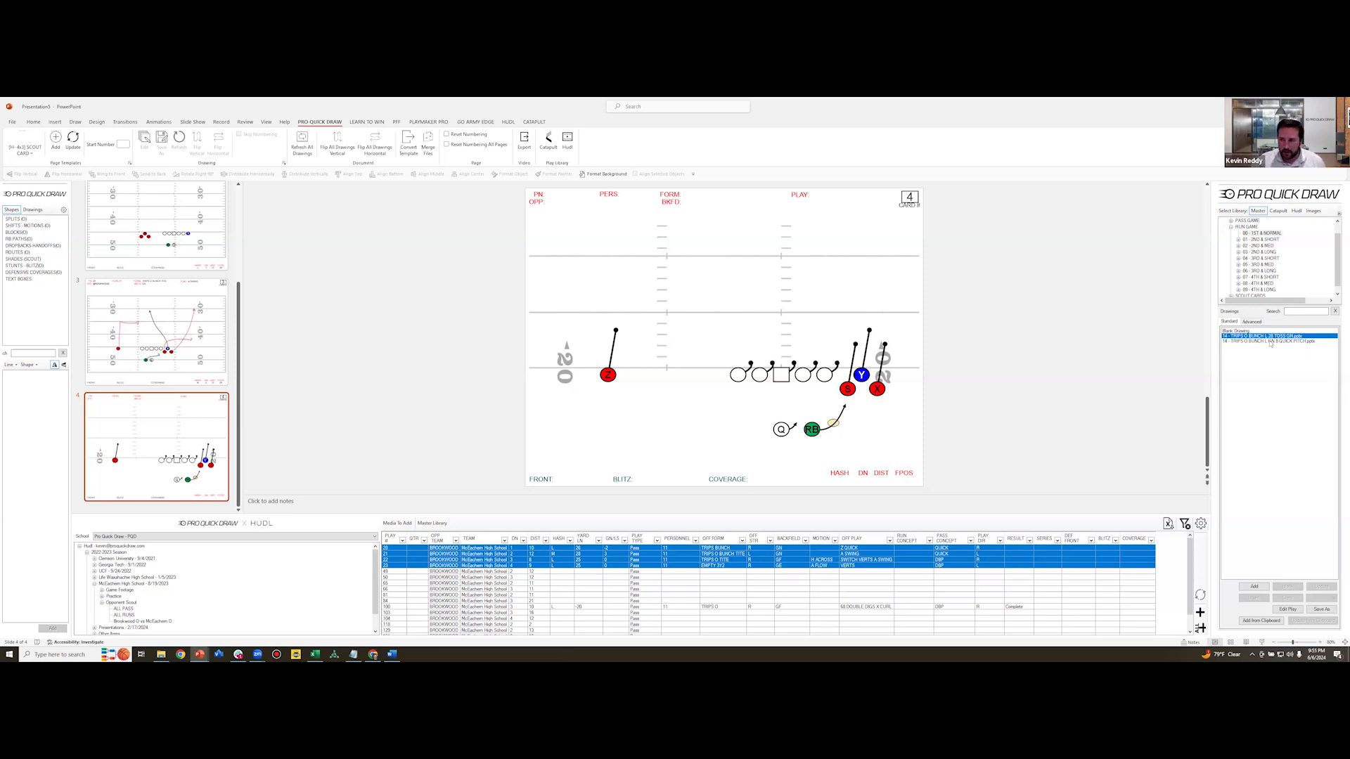
double_click(1270, 342)
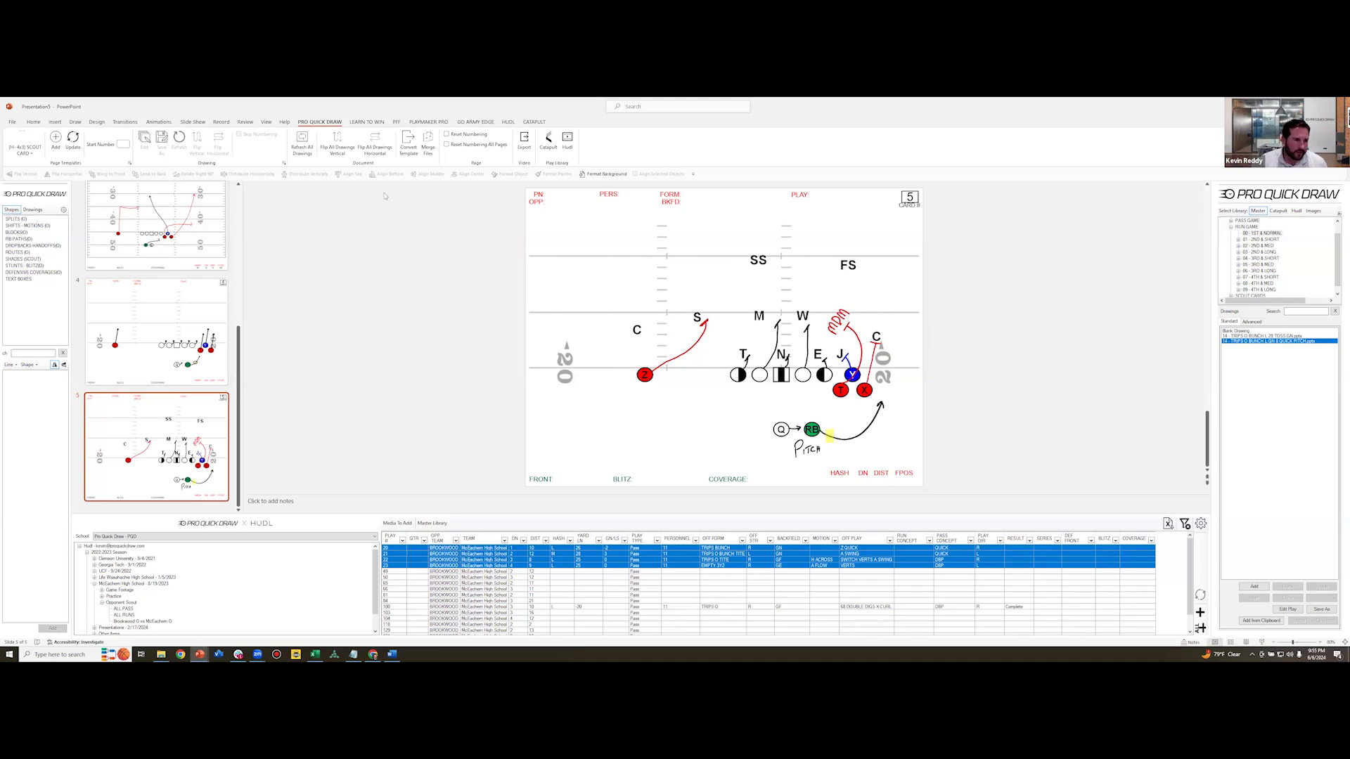
Convert the scout card document to the 12 UP - DT template with flipped drawings, naming the new file NAME
left_click(210, 207)
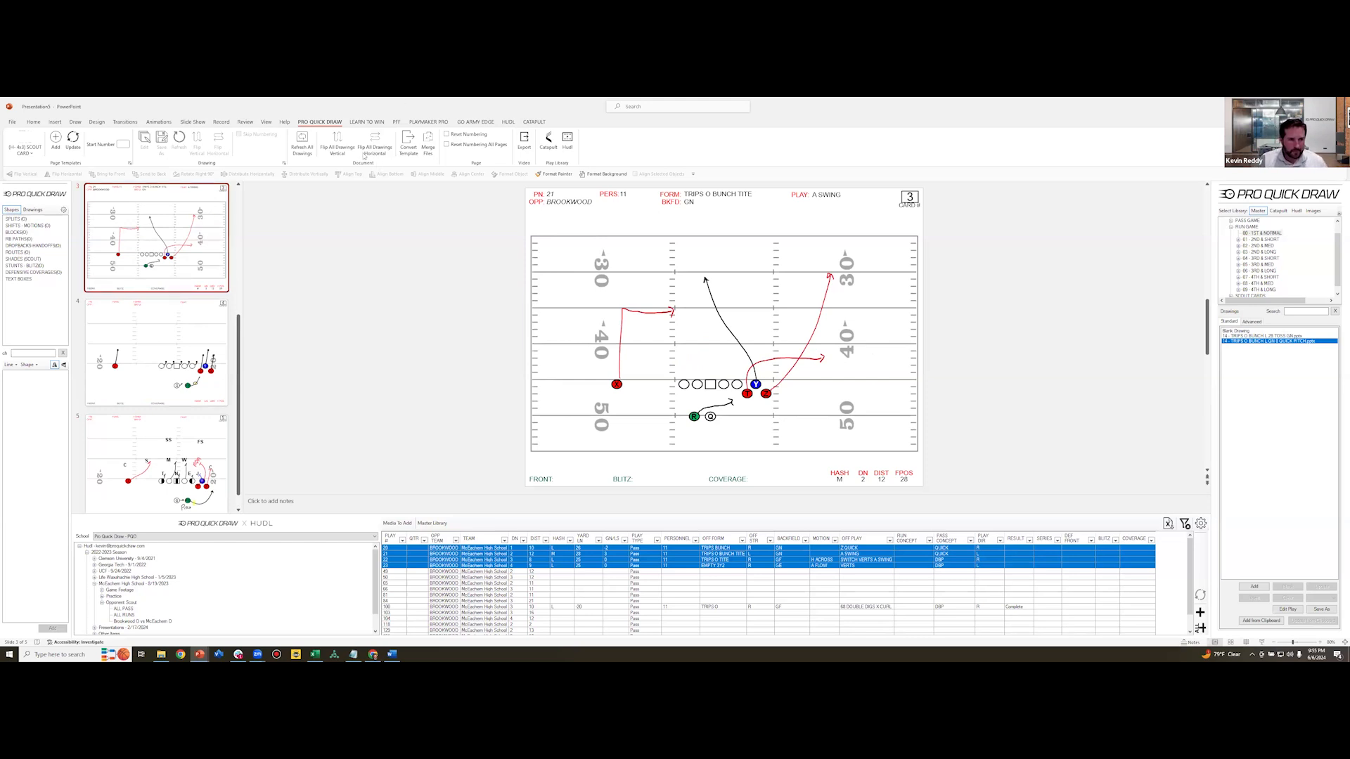
left_click(410, 143)
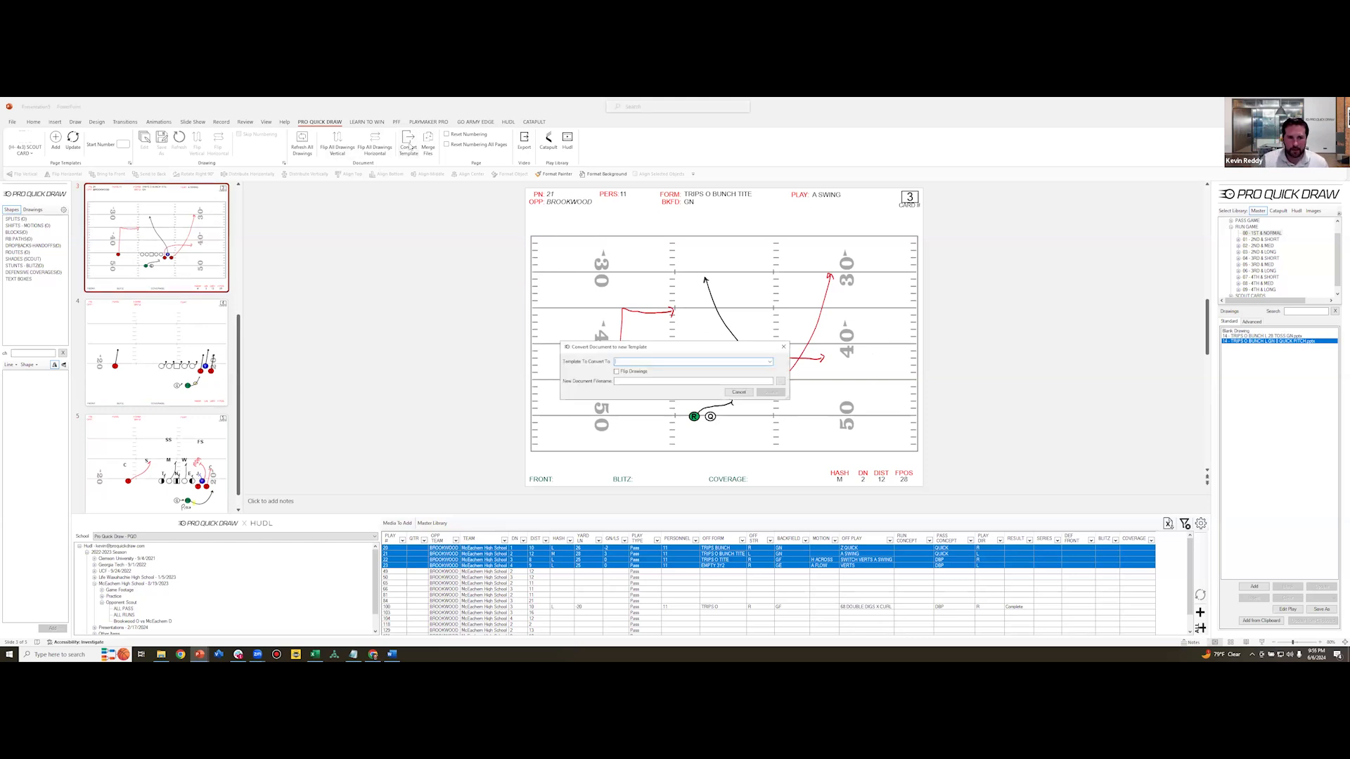
left_click(770, 362)
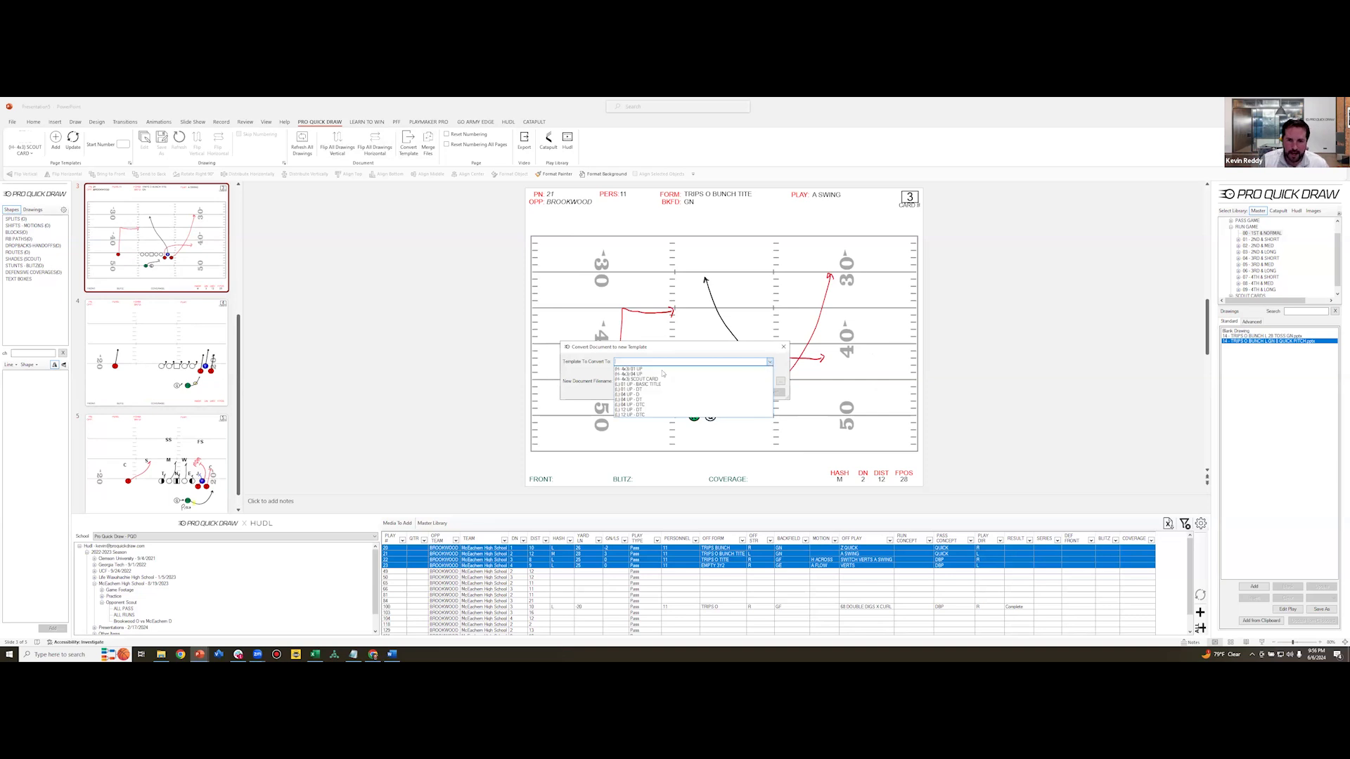
left_click(636, 410)
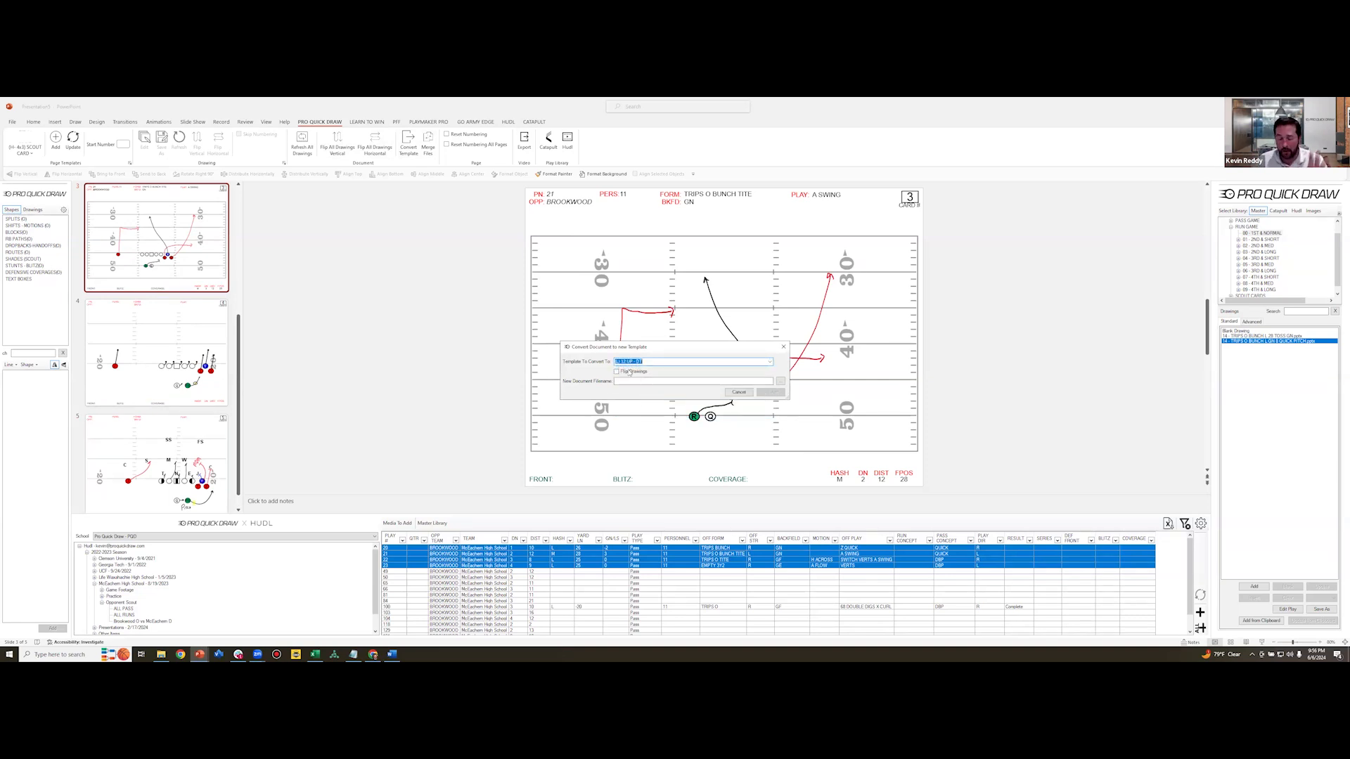
left_click(616, 371)
left_click(693, 381)
type("NAME")
key("Return")
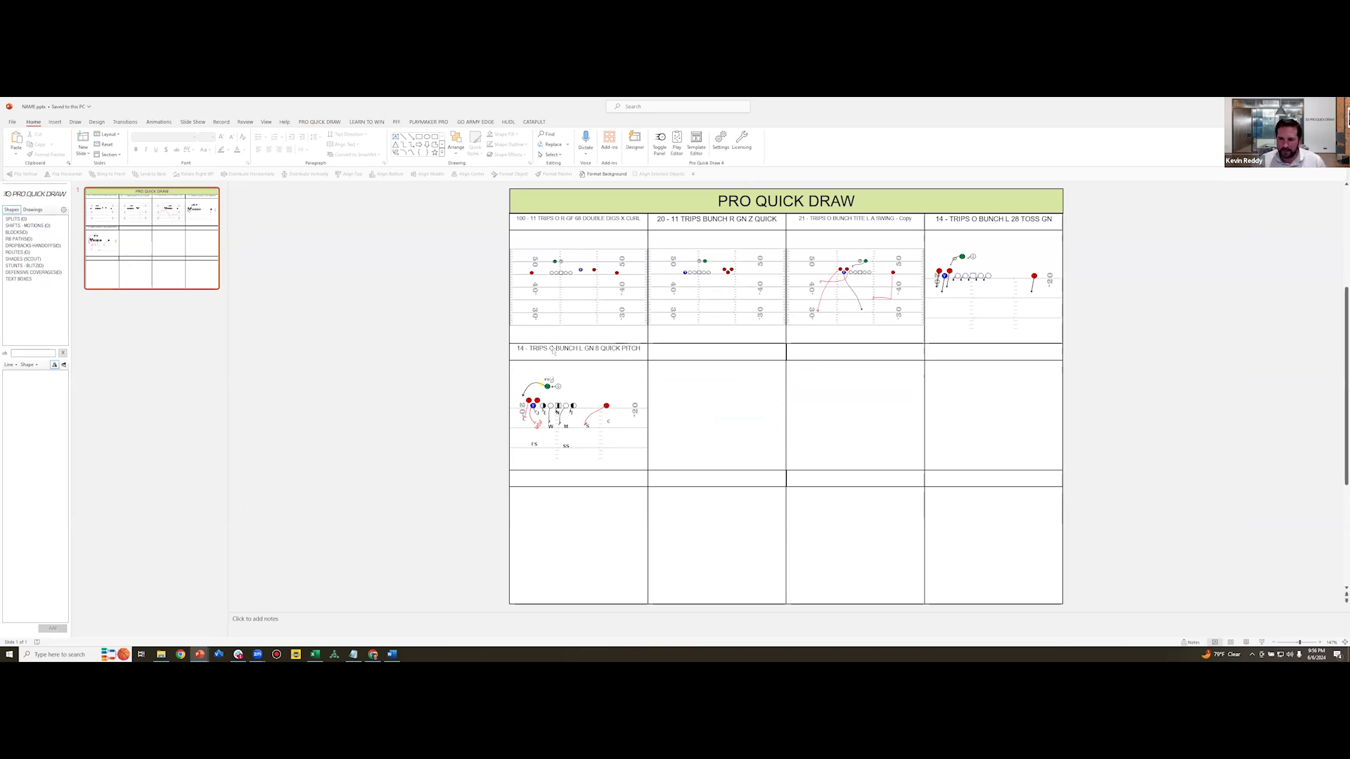
Update the 12-up page to the 04 UP - D page template
left_click(542, 430)
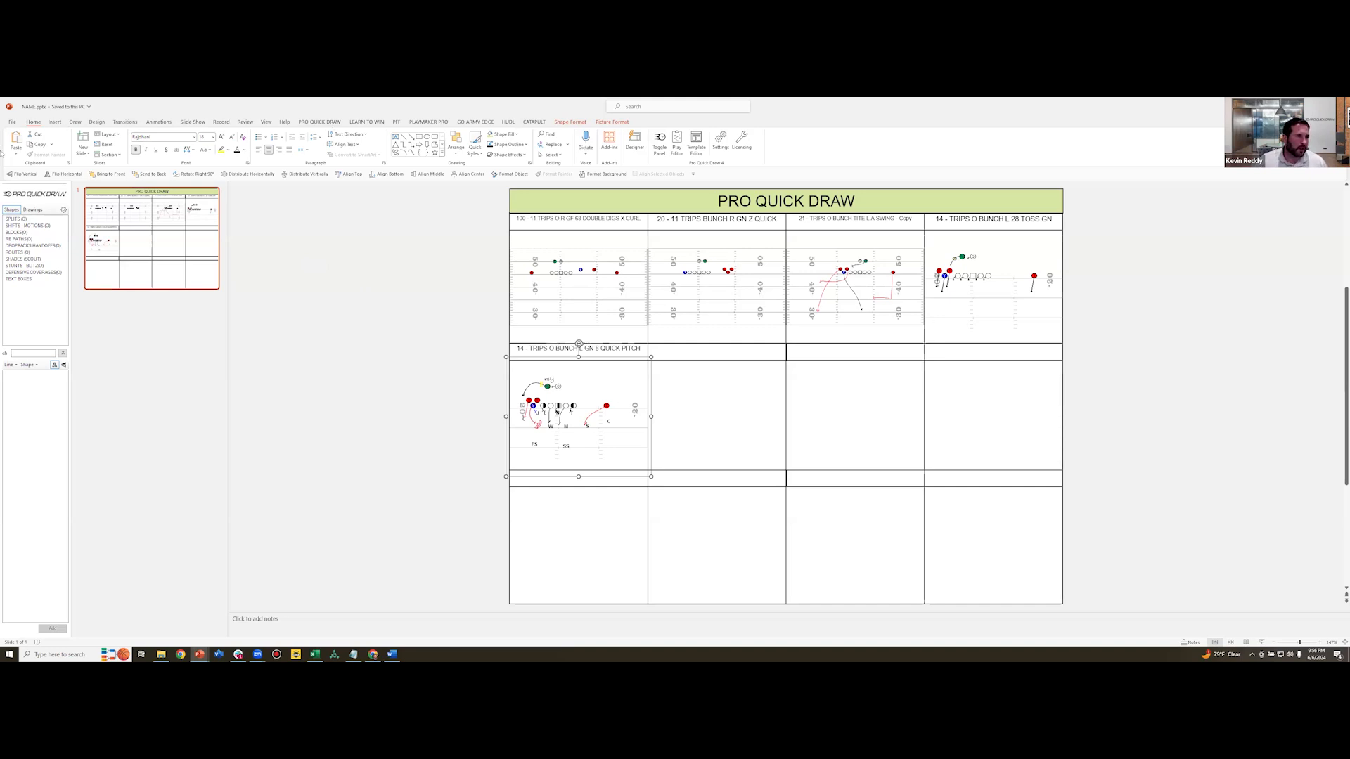
left_click(319, 122)
left_click(24, 145)
left_click(126, 241)
left_click(59, 141)
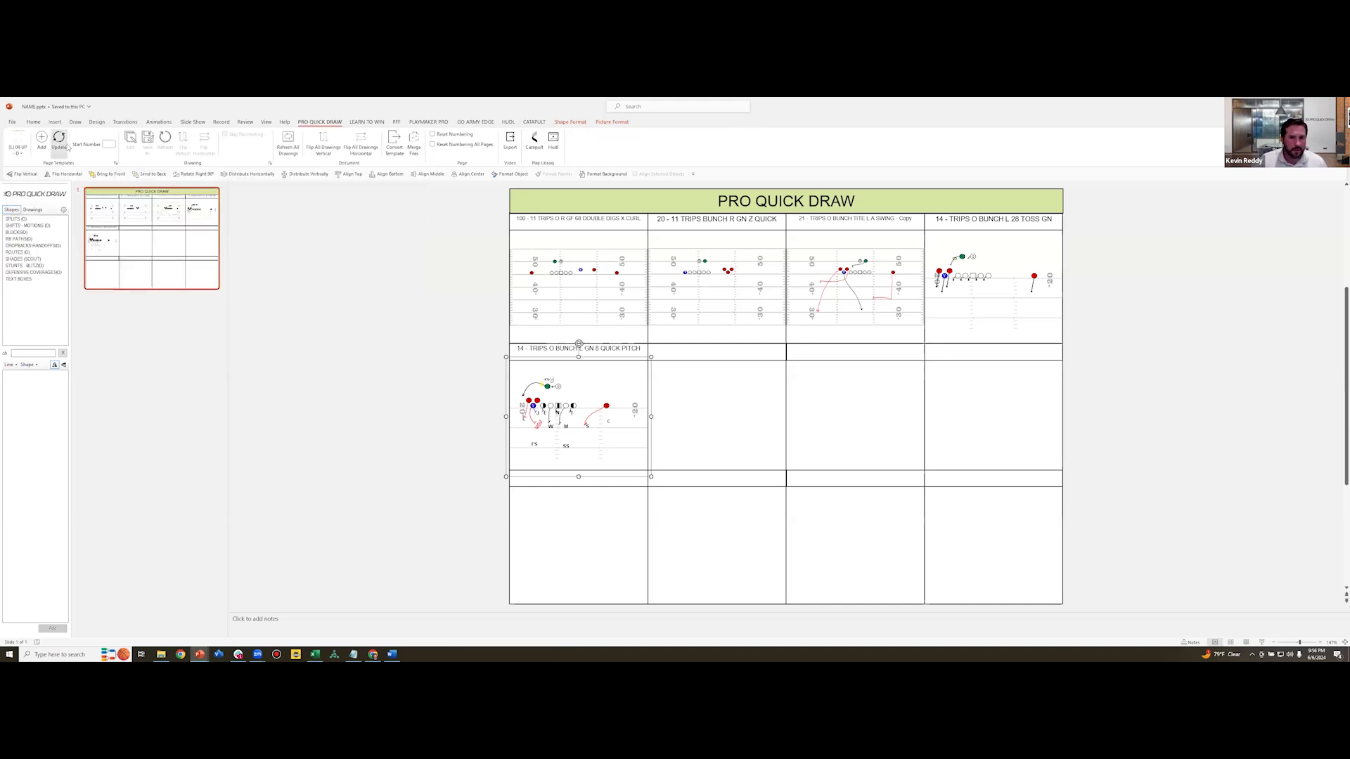
Show the library and insert the TRIPS O BUNCH, TRIPS O and TRIPS formations on the four-up page
left_click(34, 122)
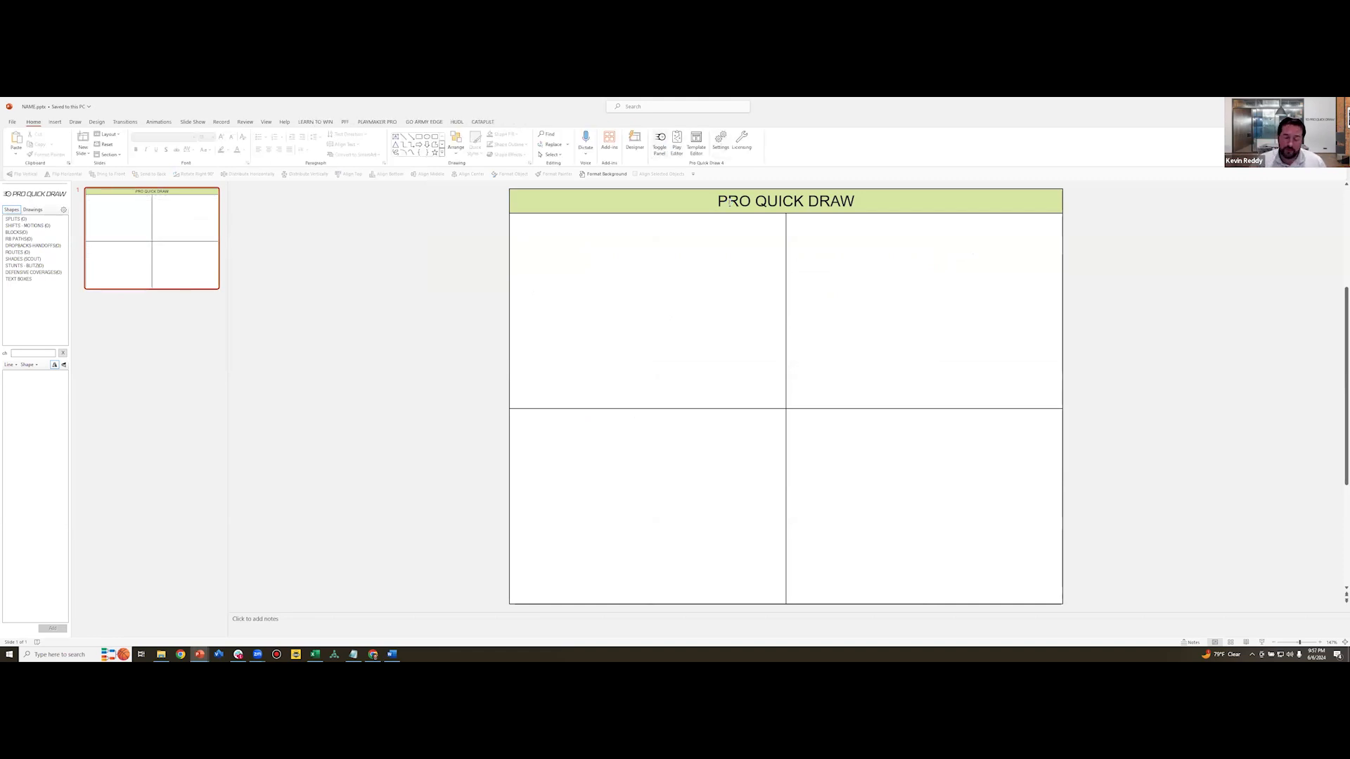
left_click(659, 141)
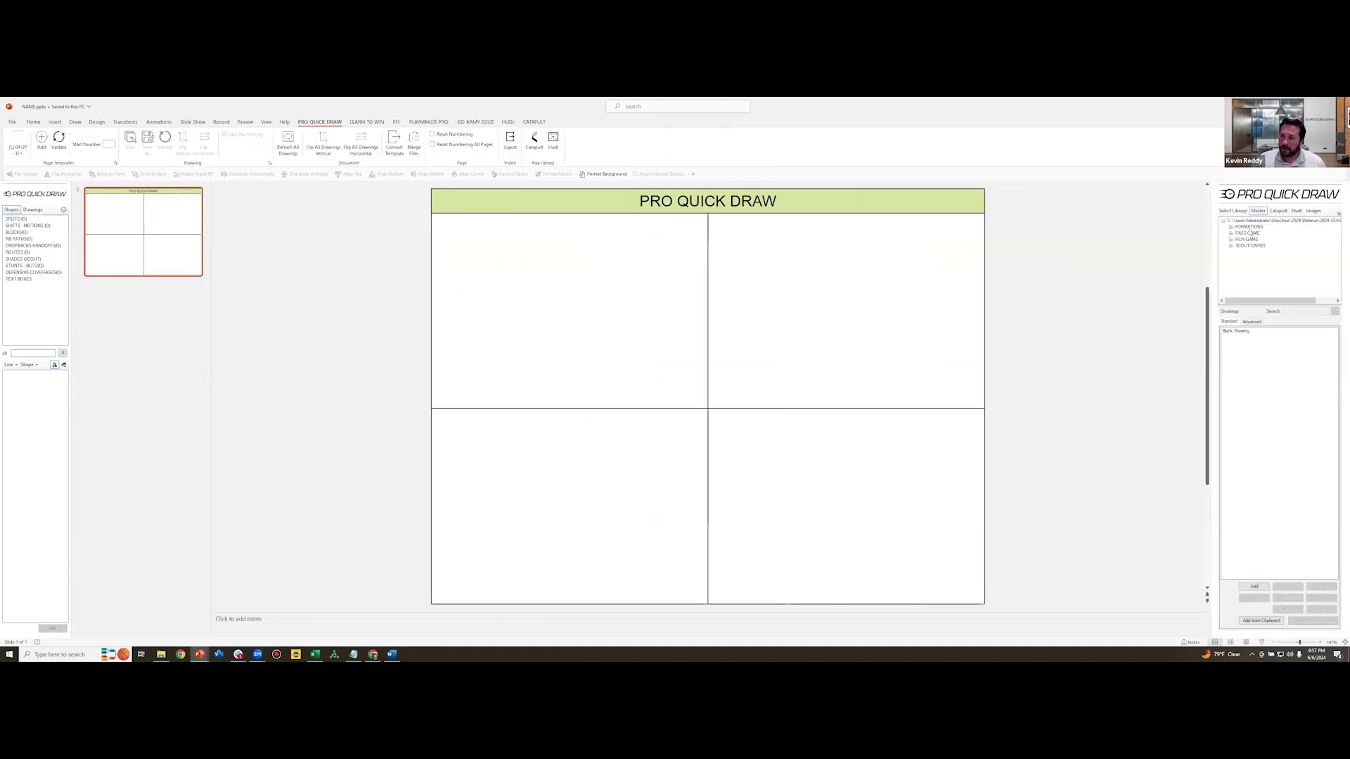
double_click(1244, 337)
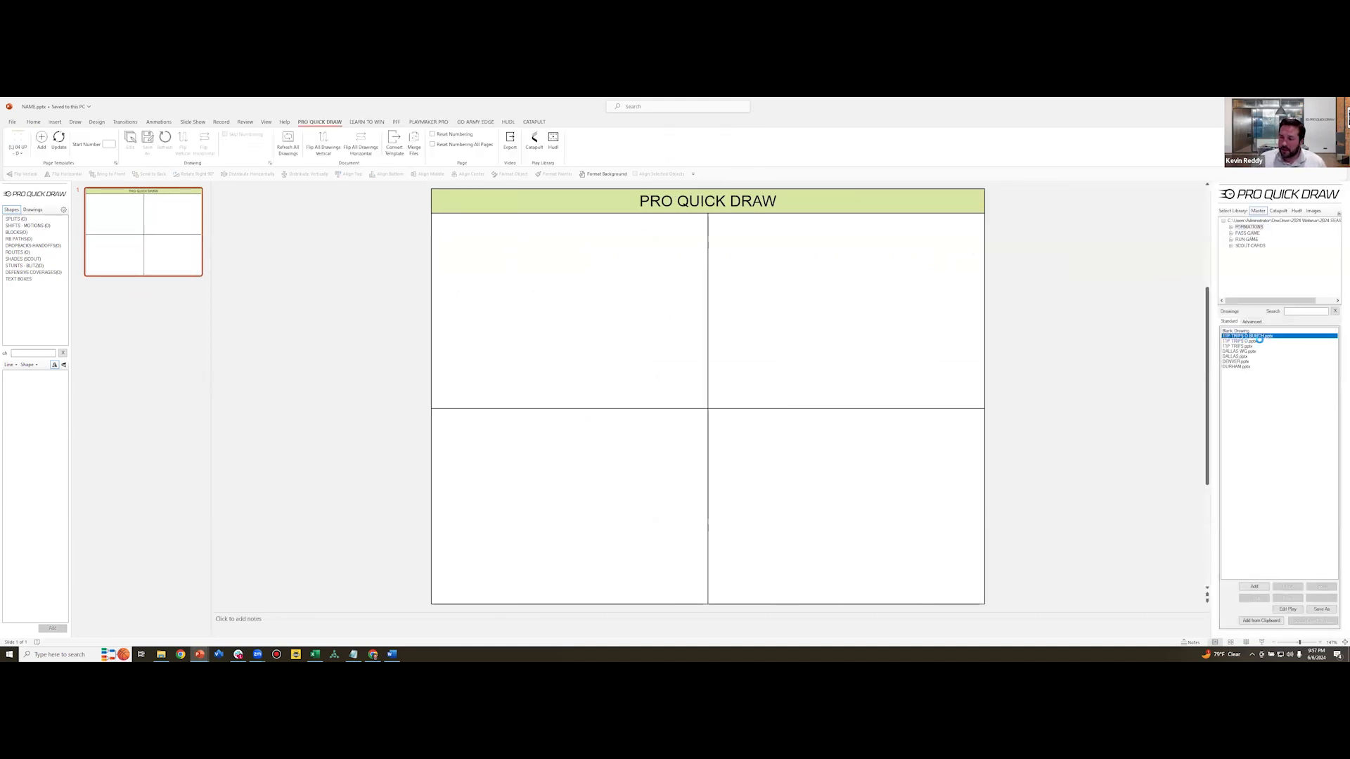
double_click(1248, 341)
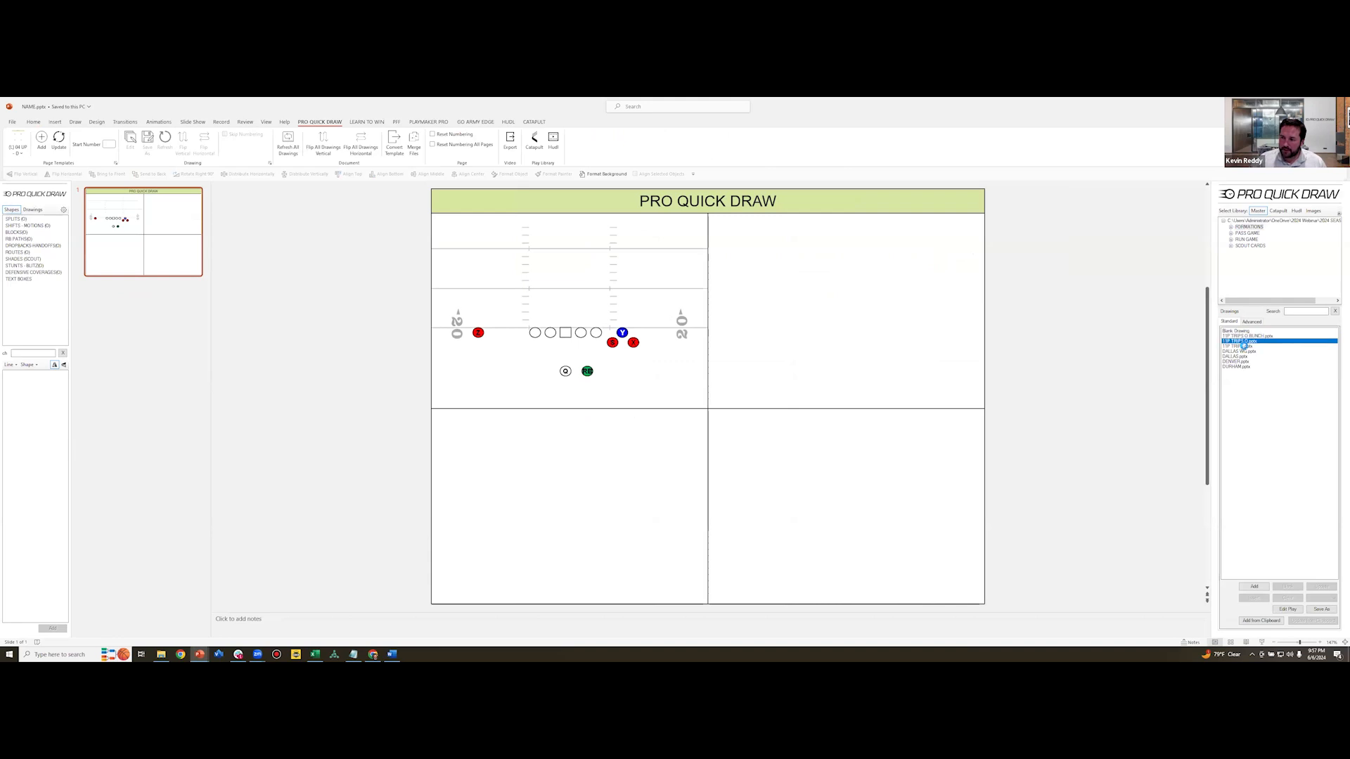
double_click(1235, 346)
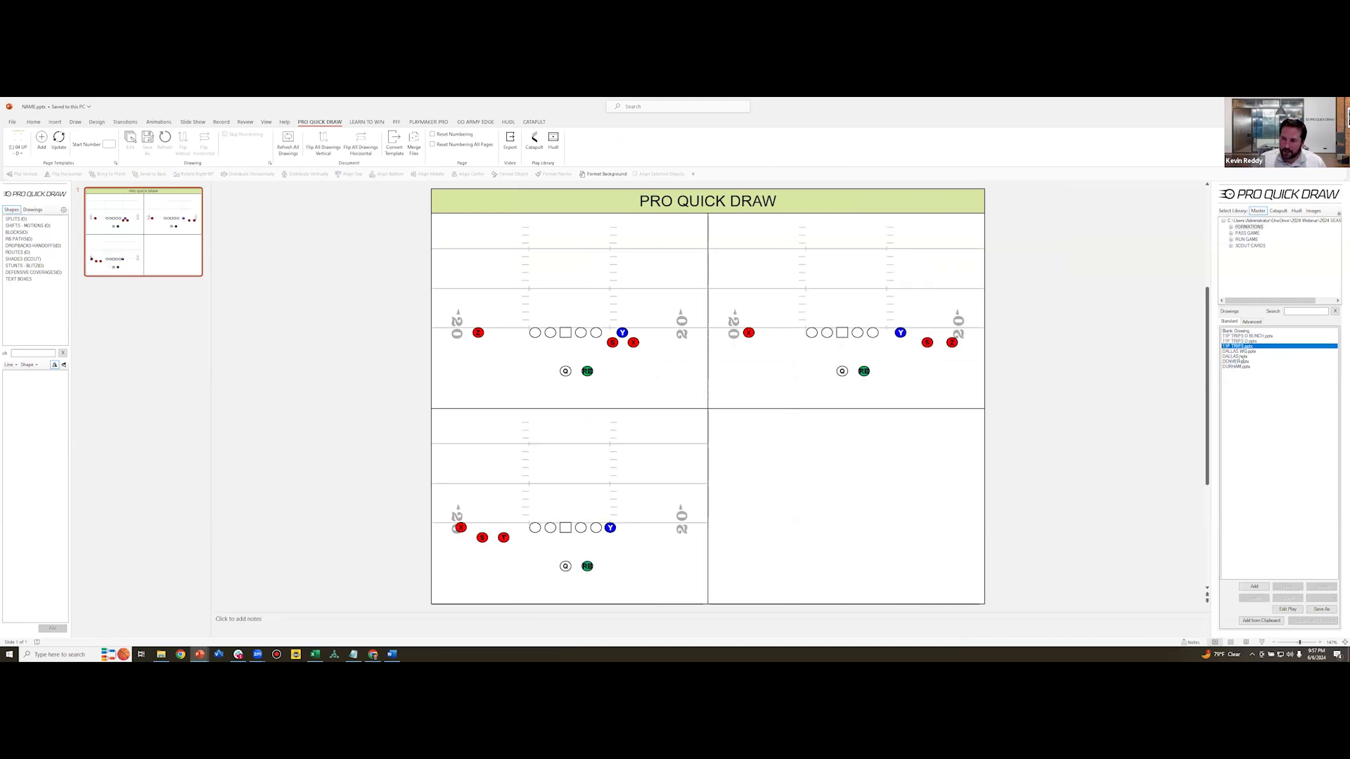
Insert the DALLAS formation into the empty fourth cell and flip all the page's drawings vertically
double_click(1242, 356)
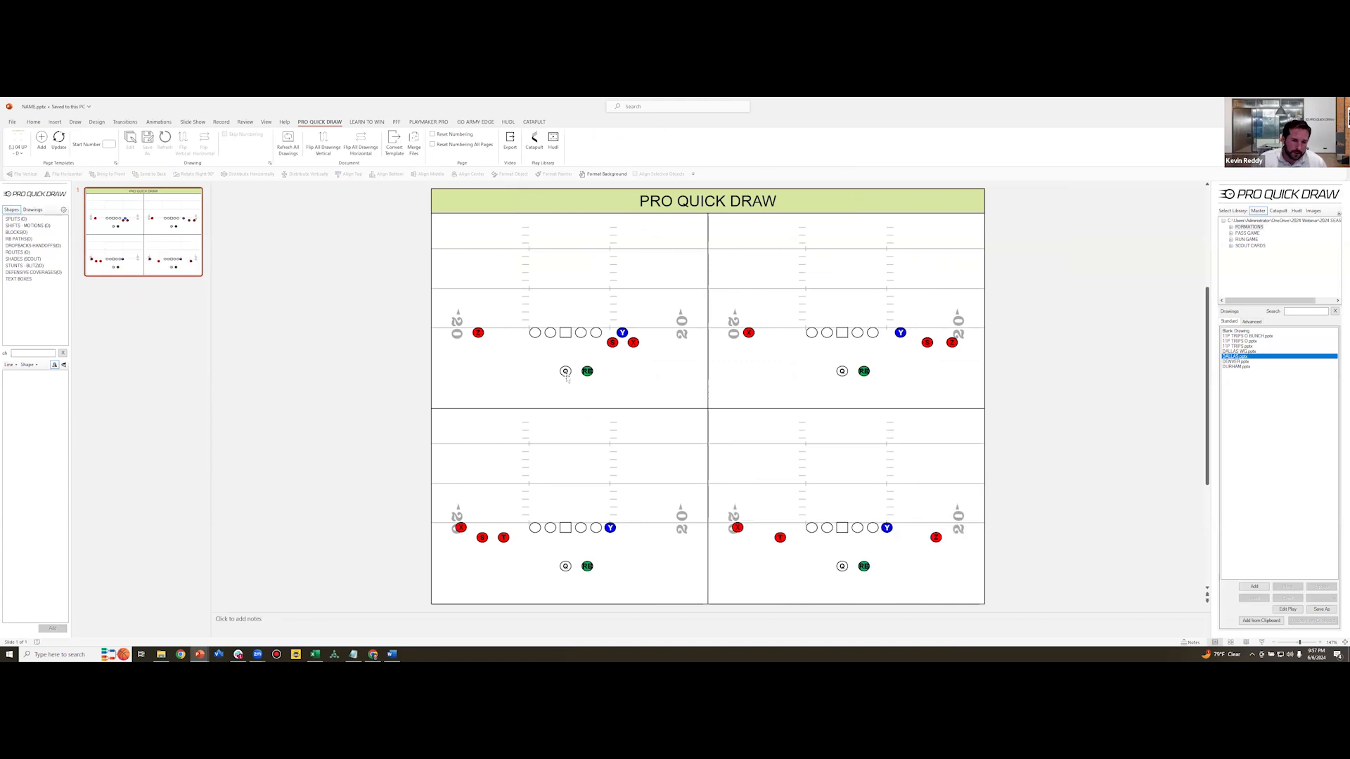
left_click(321, 152)
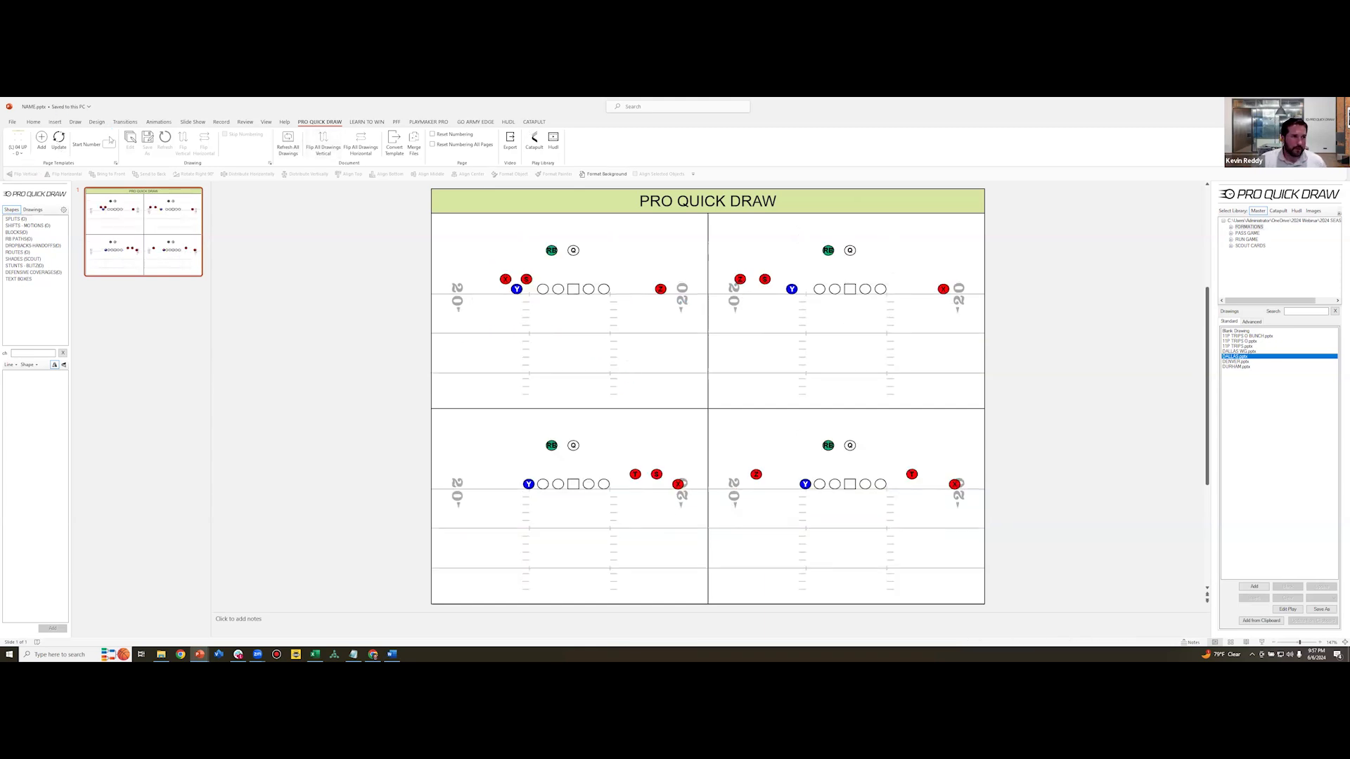
Add a text box reading "8 QP - 4" beside the backfield in the upper-left drawing
left_click(54, 123)
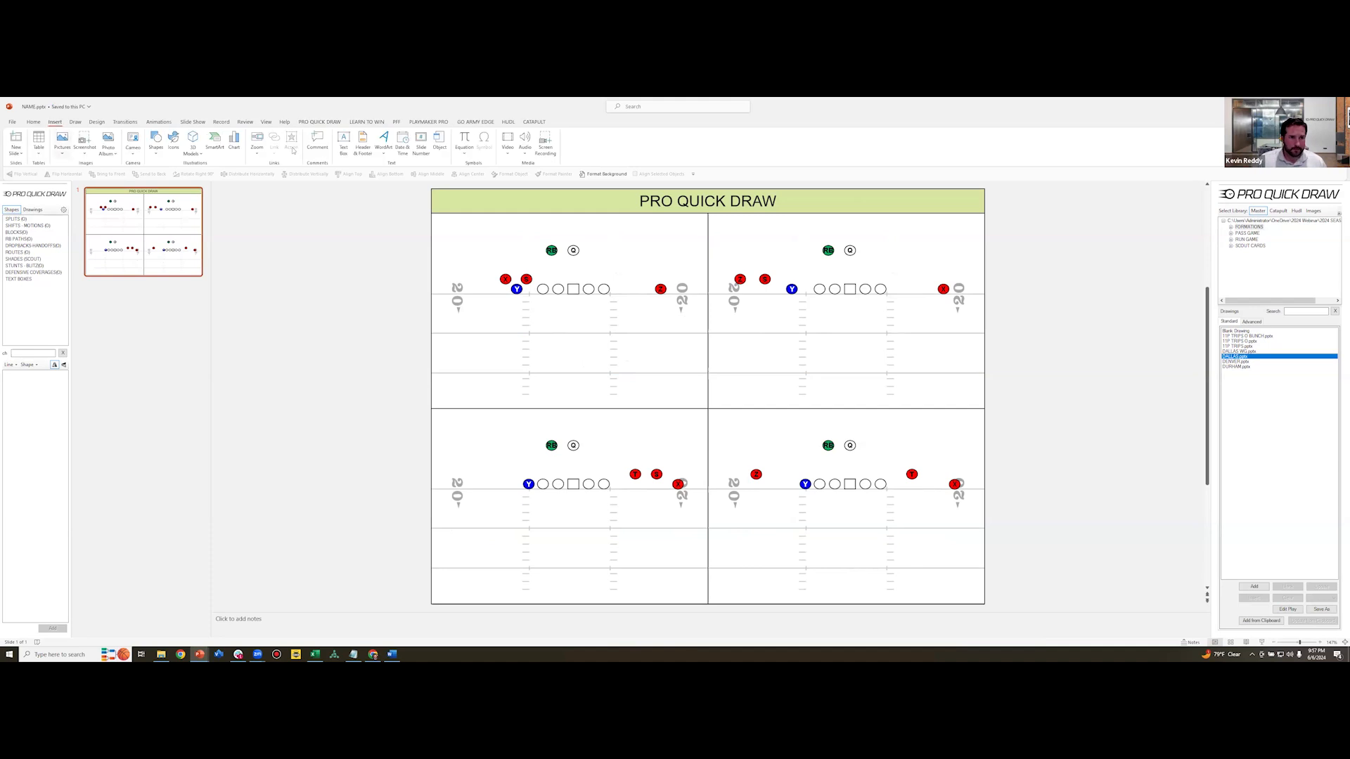
left_click(343, 143)
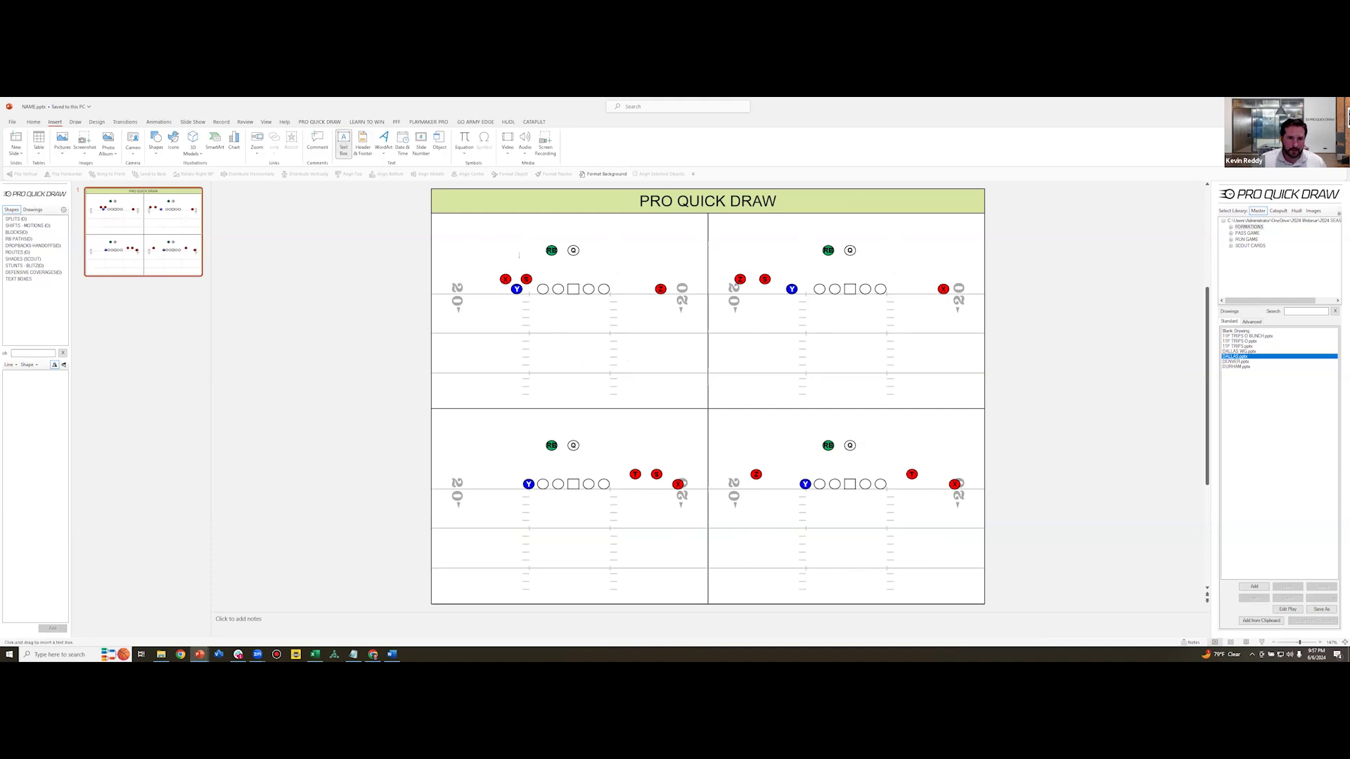
left_click_drag(545, 262, 581, 279)
type("8")
key("Return")
type("QP")
key("Return")
type("- 4")
left_click_drag(578, 291, 529, 278)
left_click(1053, 291)
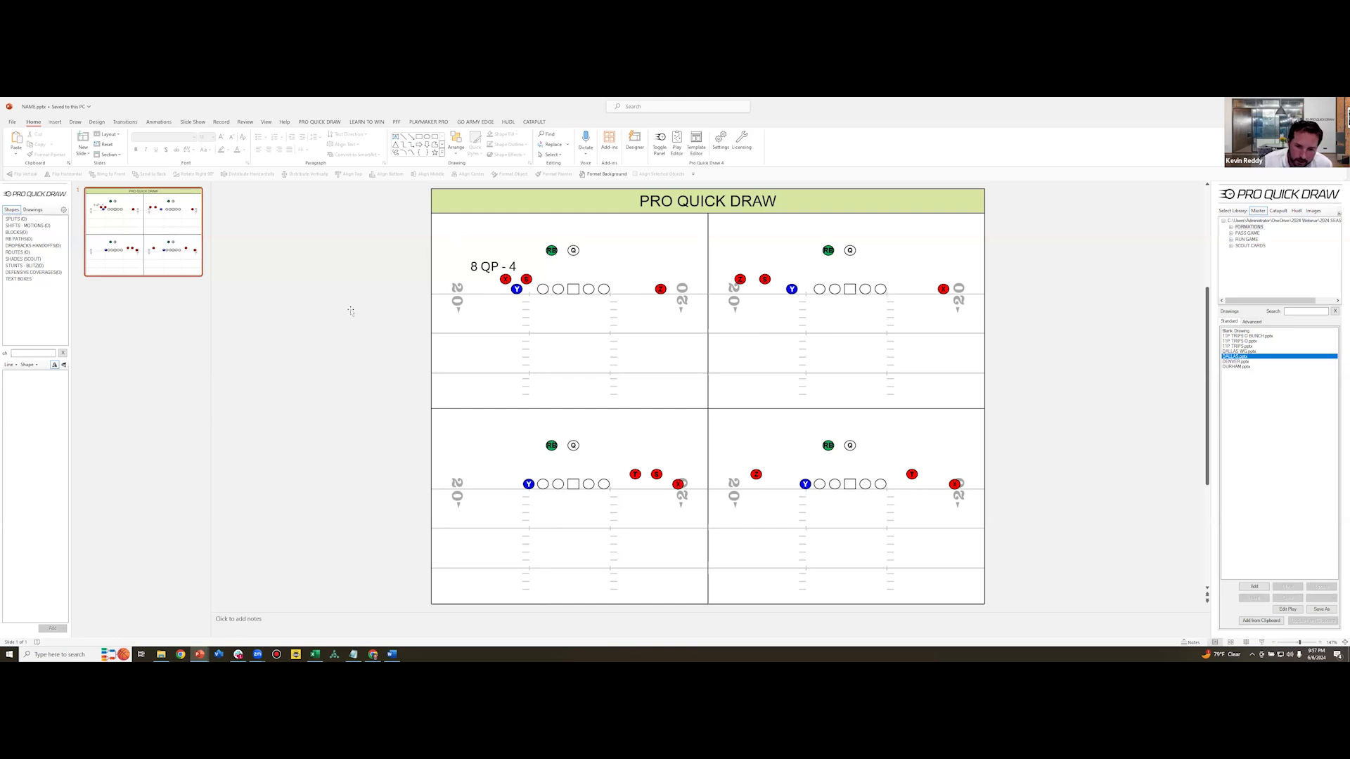
Edit the lower-left TRIPS drawing, adding a SHIFT: ACROSS line that runs from the T player across the formation, and save it back to the page
left_click(624, 512)
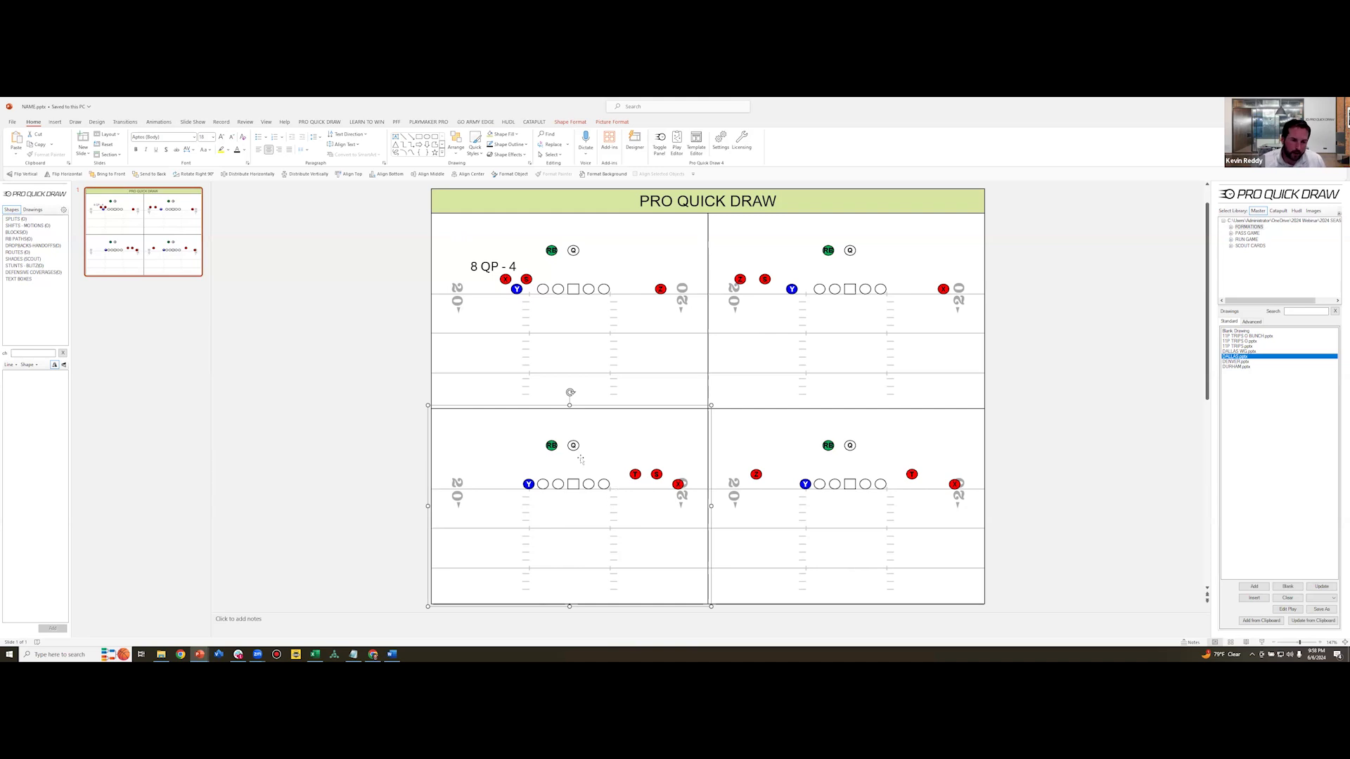
left_click(319, 122)
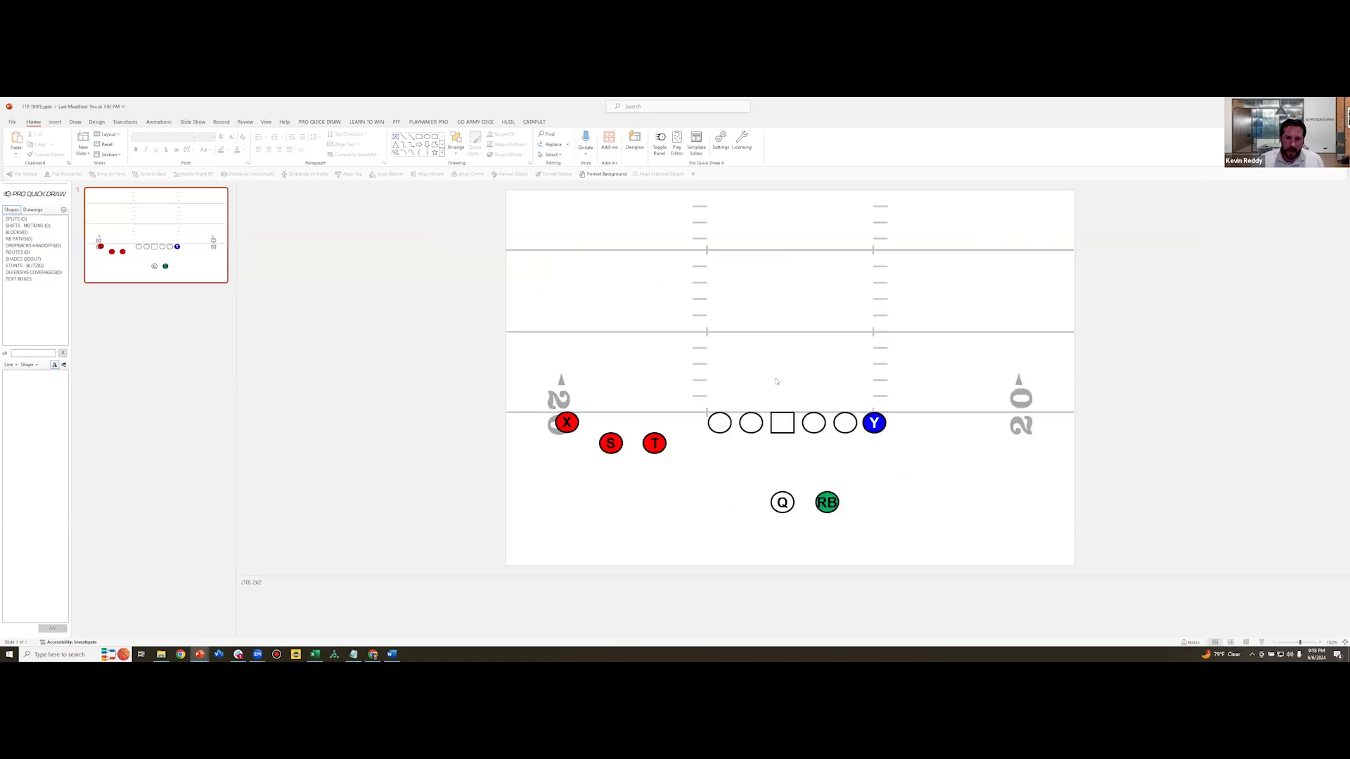
left_click(662, 444)
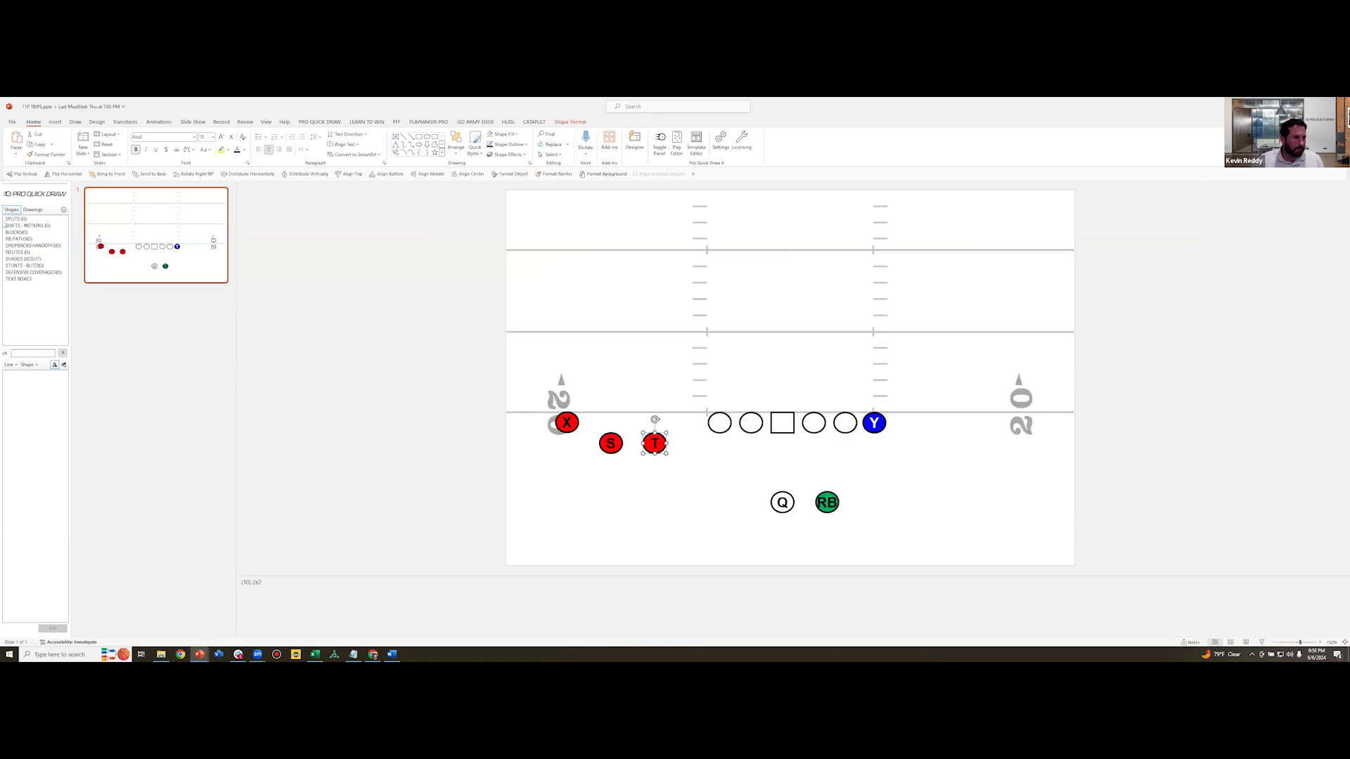
left_click(32, 226)
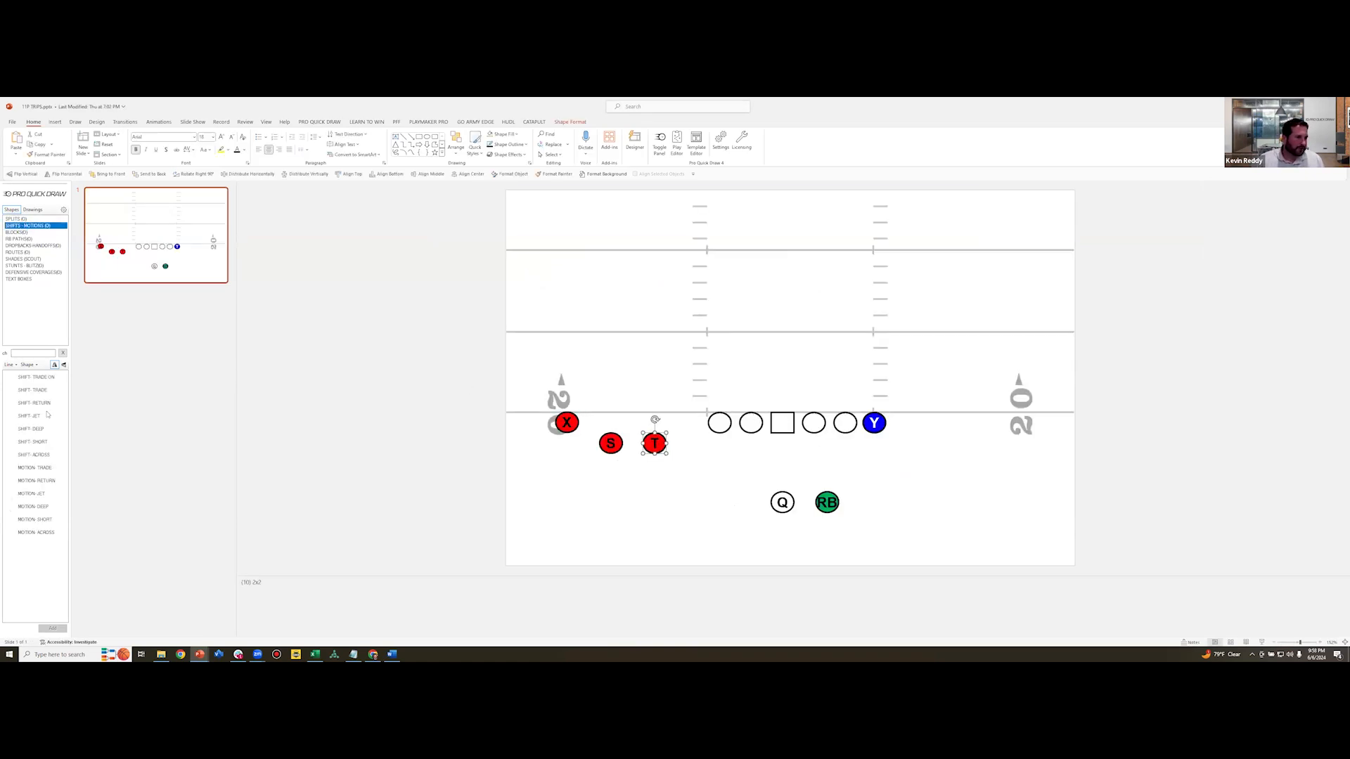
left_click(39, 456)
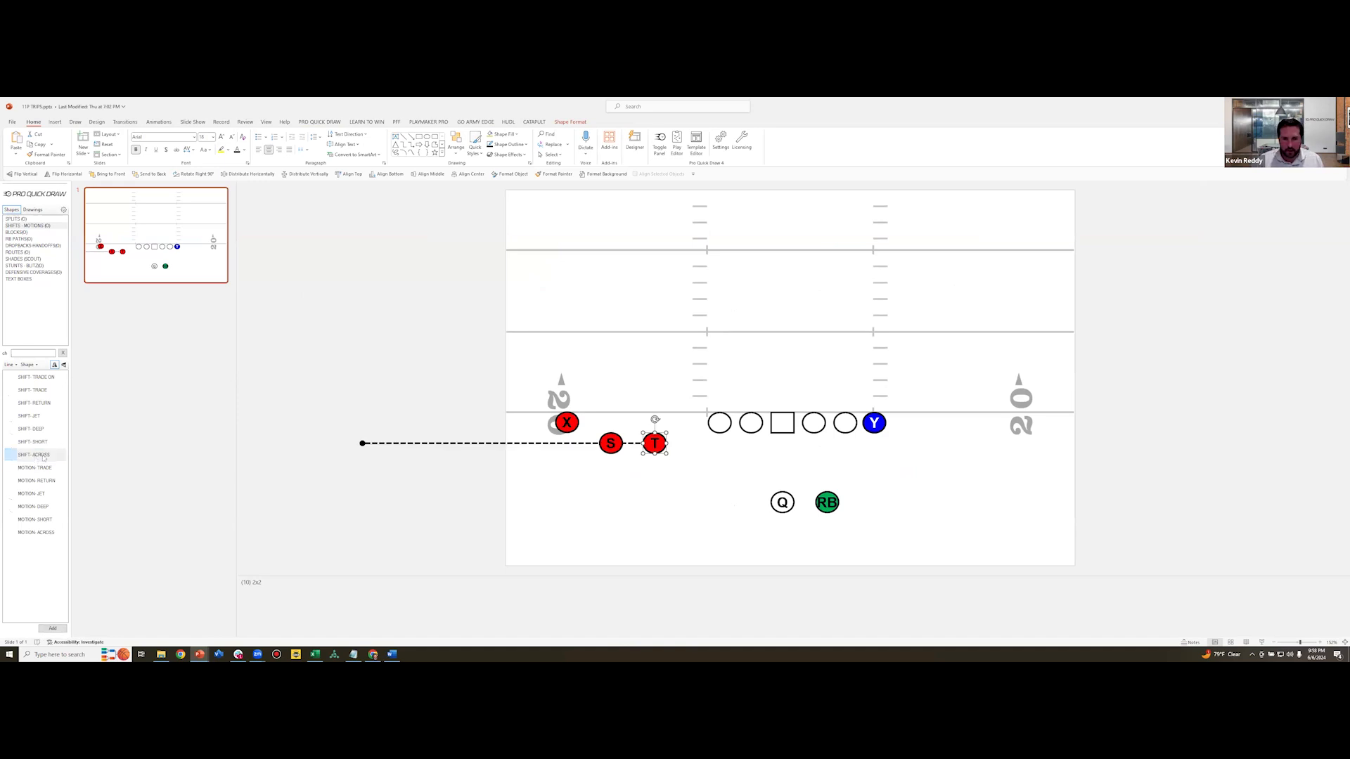
key("ctrl+z")
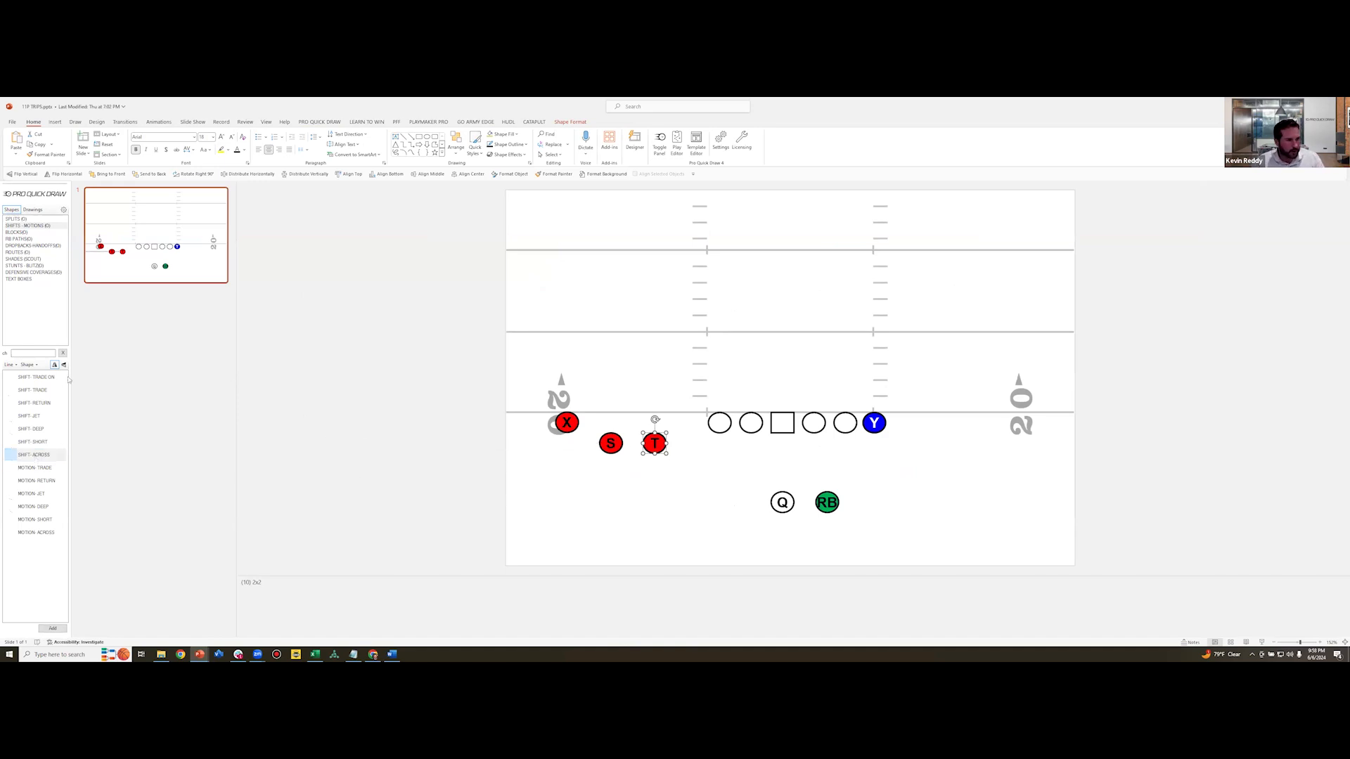
left_click(39, 456)
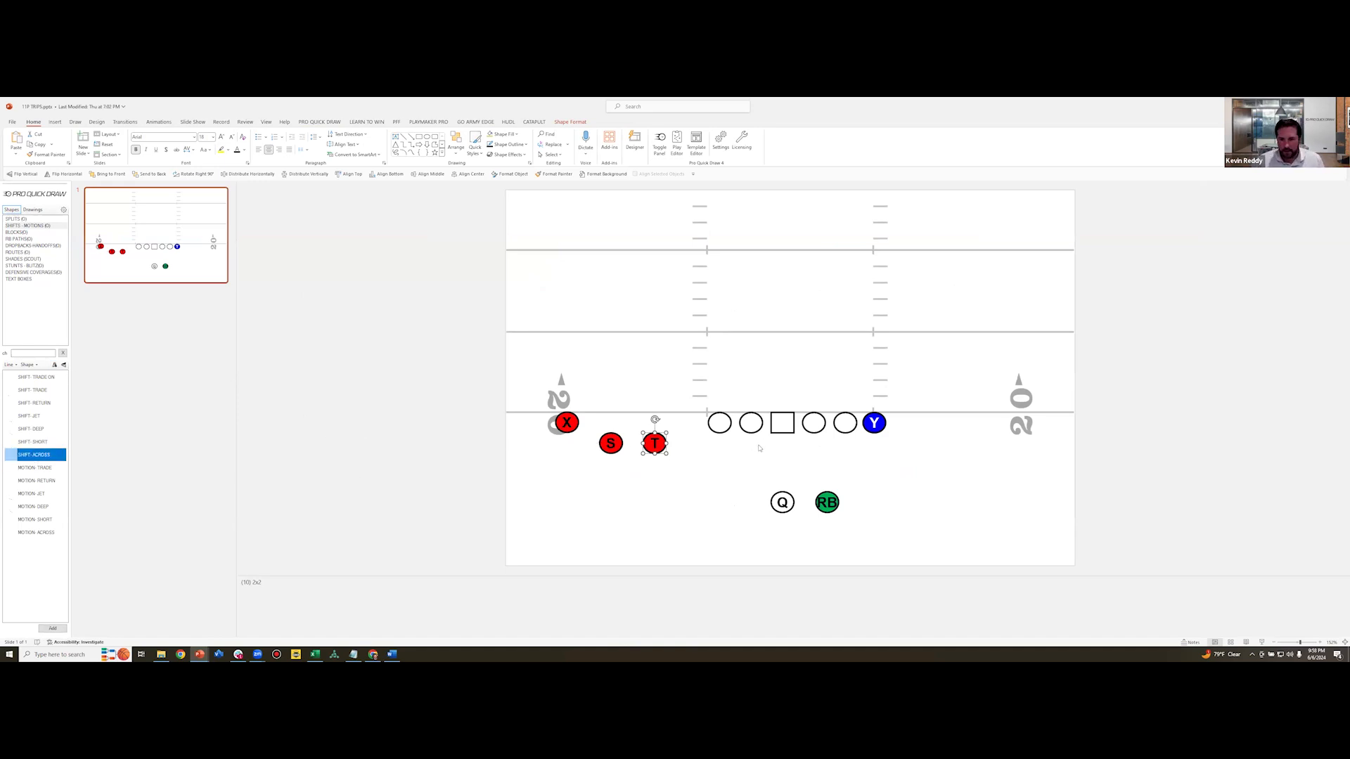
left_click(1341, 106)
left_click(668, 395)
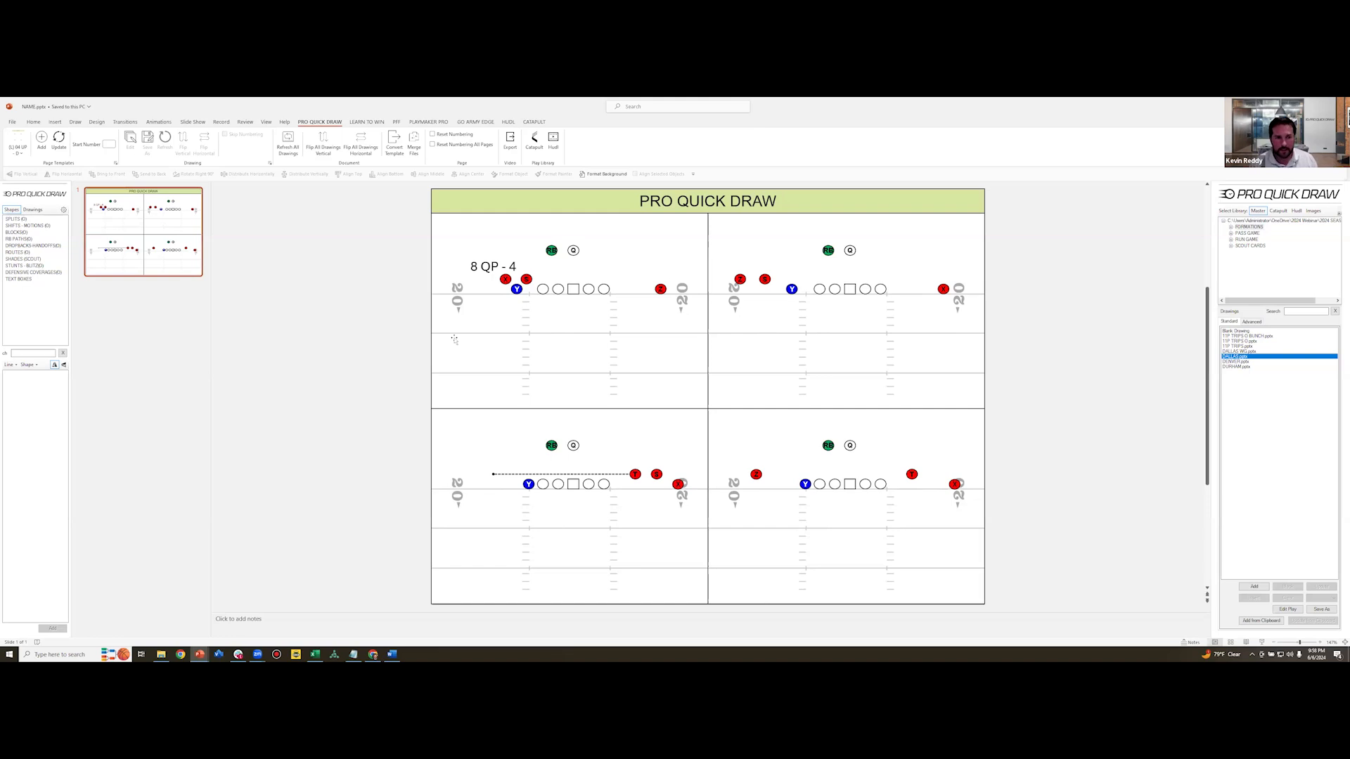
Close the four-up document and replace all slides of the scout card presentation with one new blank slide
left_click(1341, 107)
left_click(707, 432)
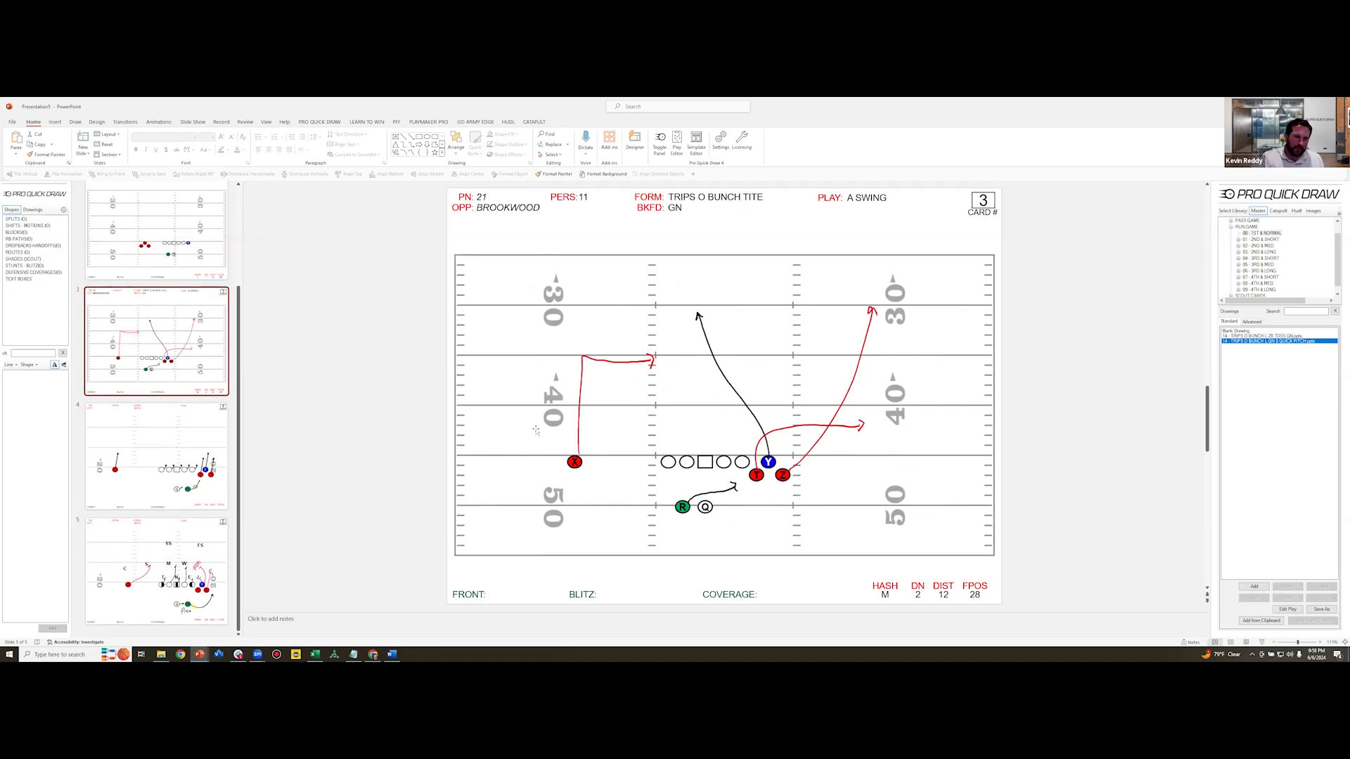
left_click(176, 271)
key("ctrl+a")
key("Delete")
left_click(726, 275)
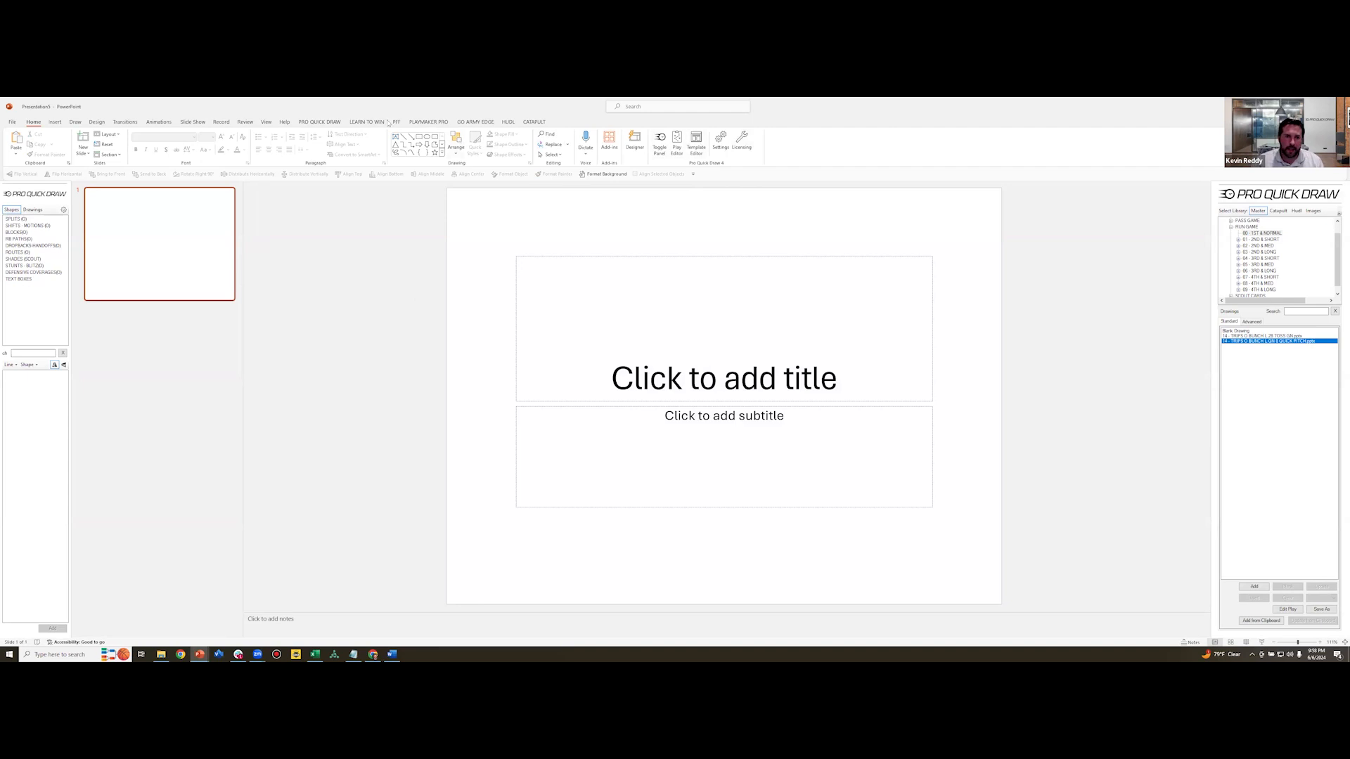
Show the Hudl library and update the blank slide to the 01 UP - DT page template
left_click(314, 122)
left_click(556, 140)
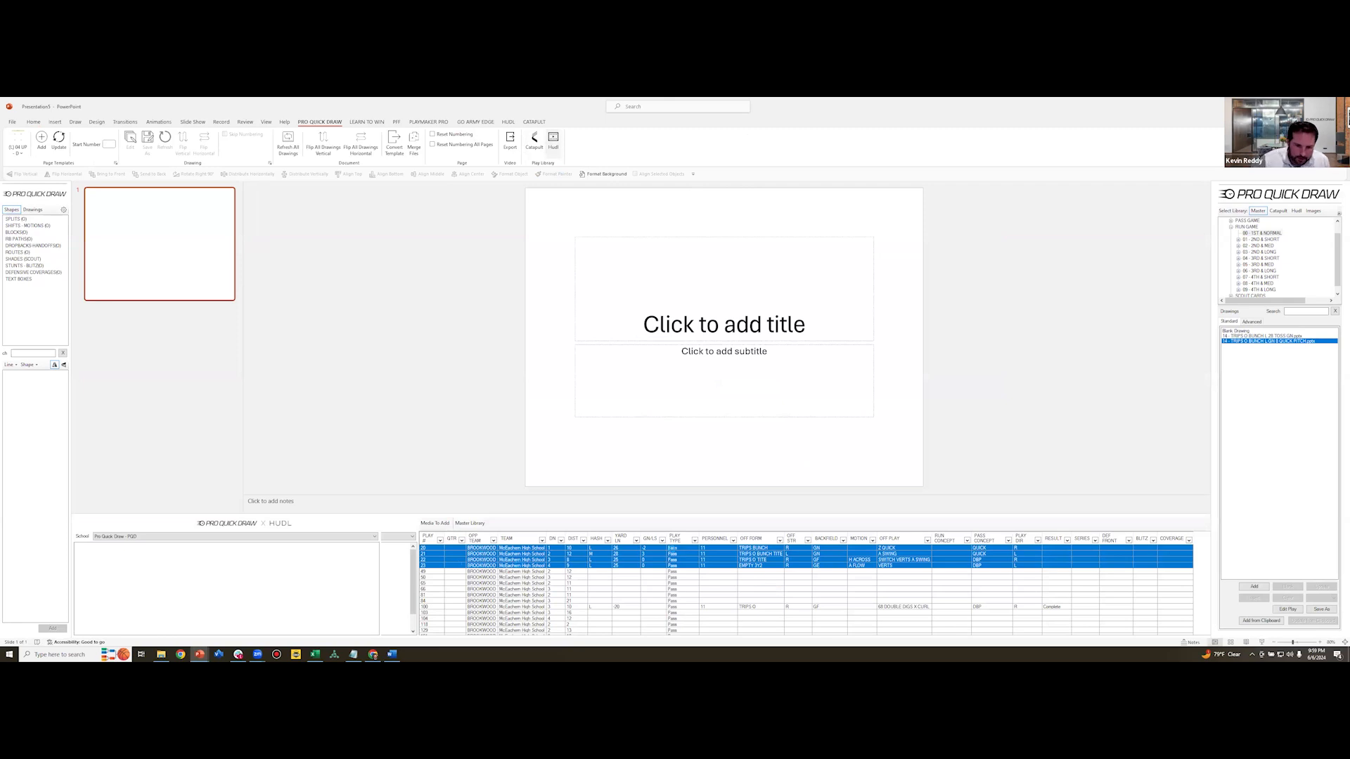
left_click(19, 147)
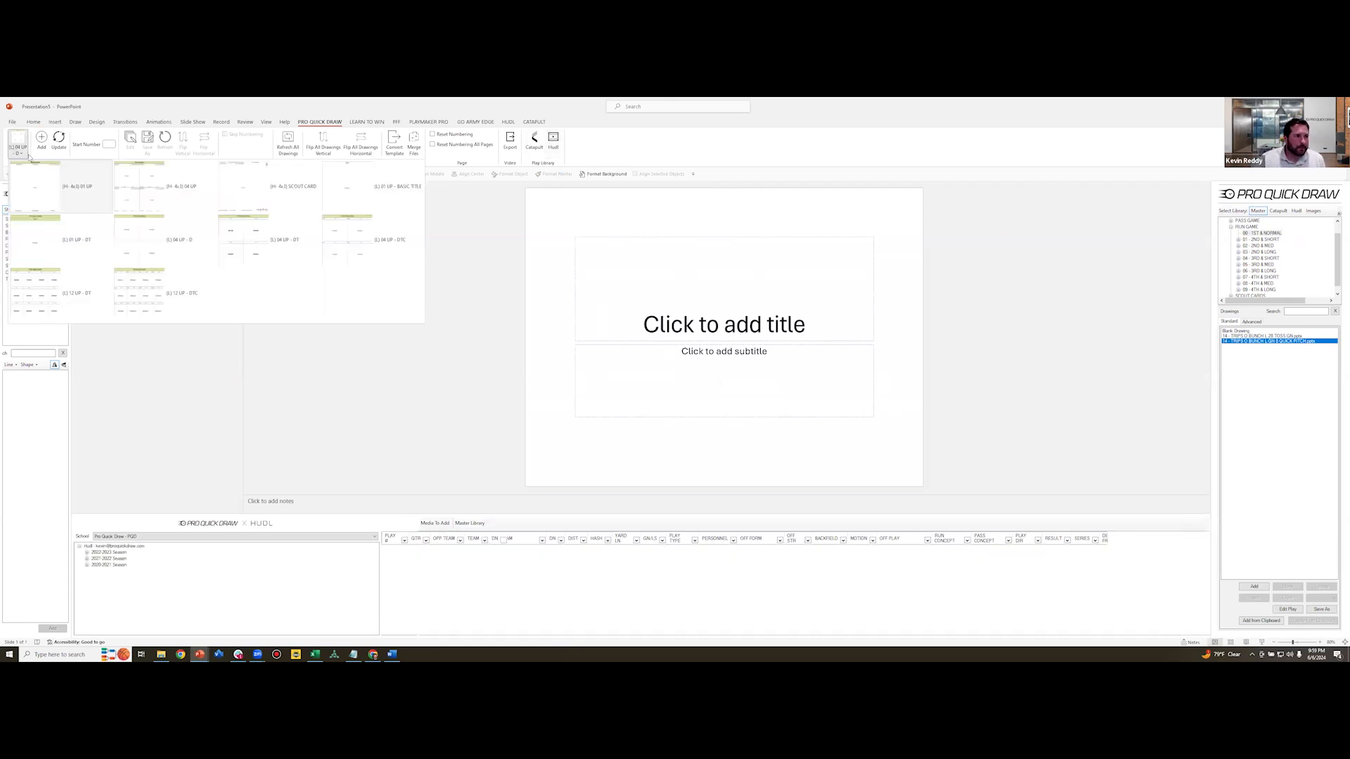
left_click(56, 158)
left_click(59, 146)
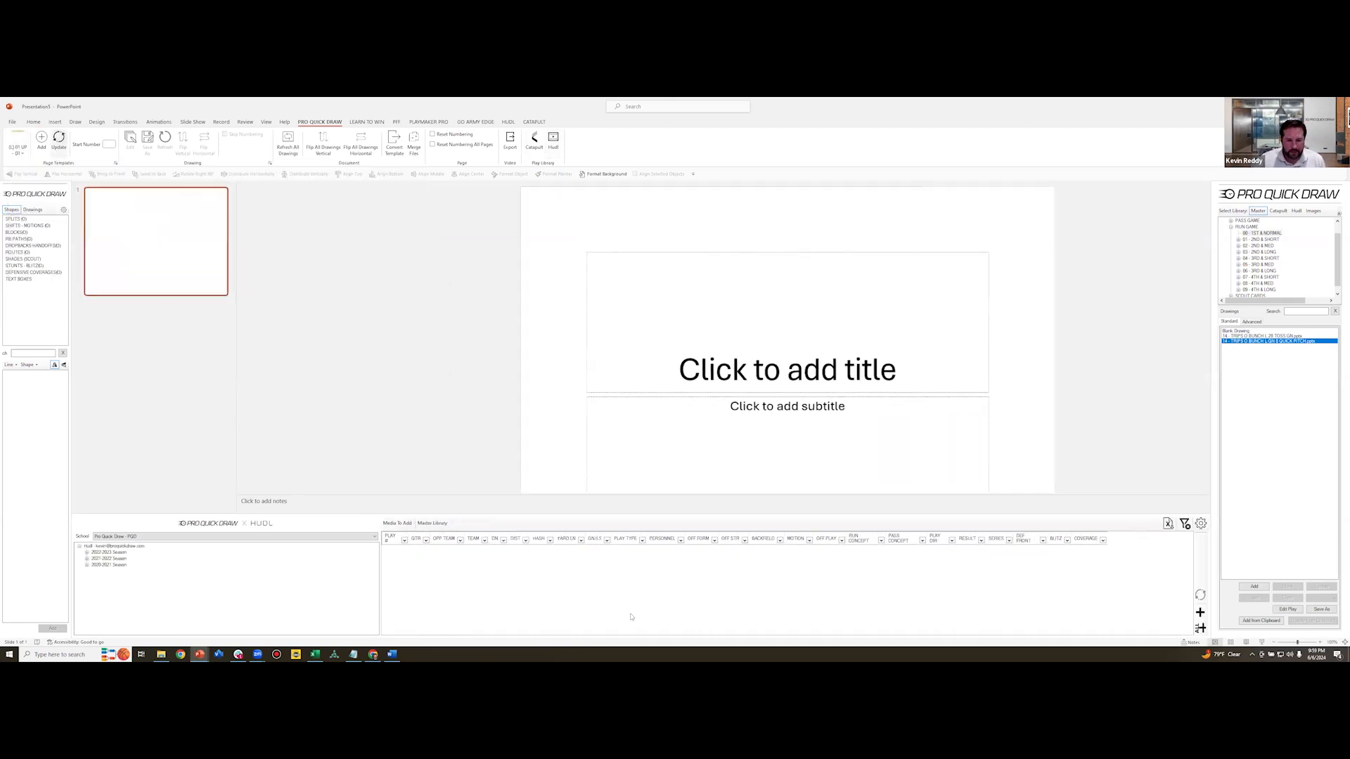
Open the ALL PASS playlist under McEachern High School's opponent scout in the 2022-2023 season and select plays 20, 21 and 100
double_click(124, 554)
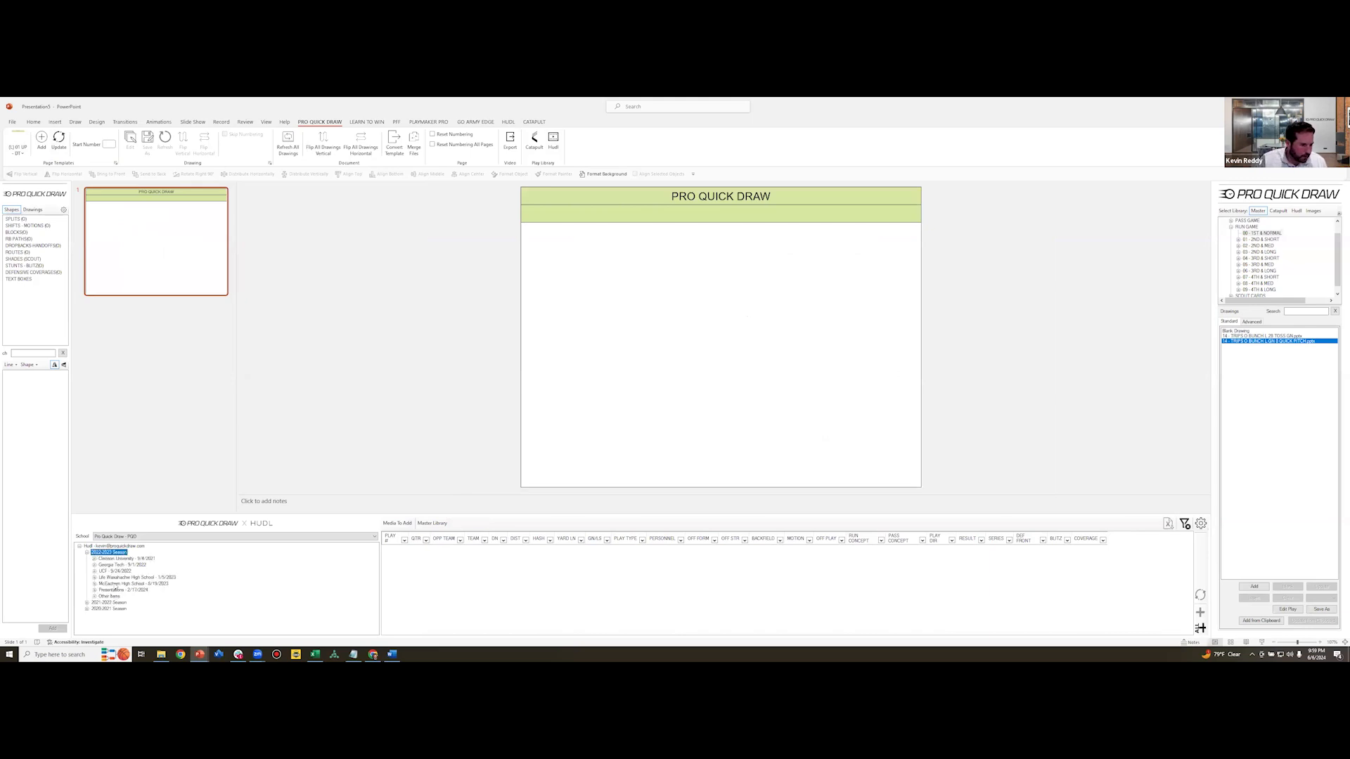
double_click(134, 583)
left_click(121, 603)
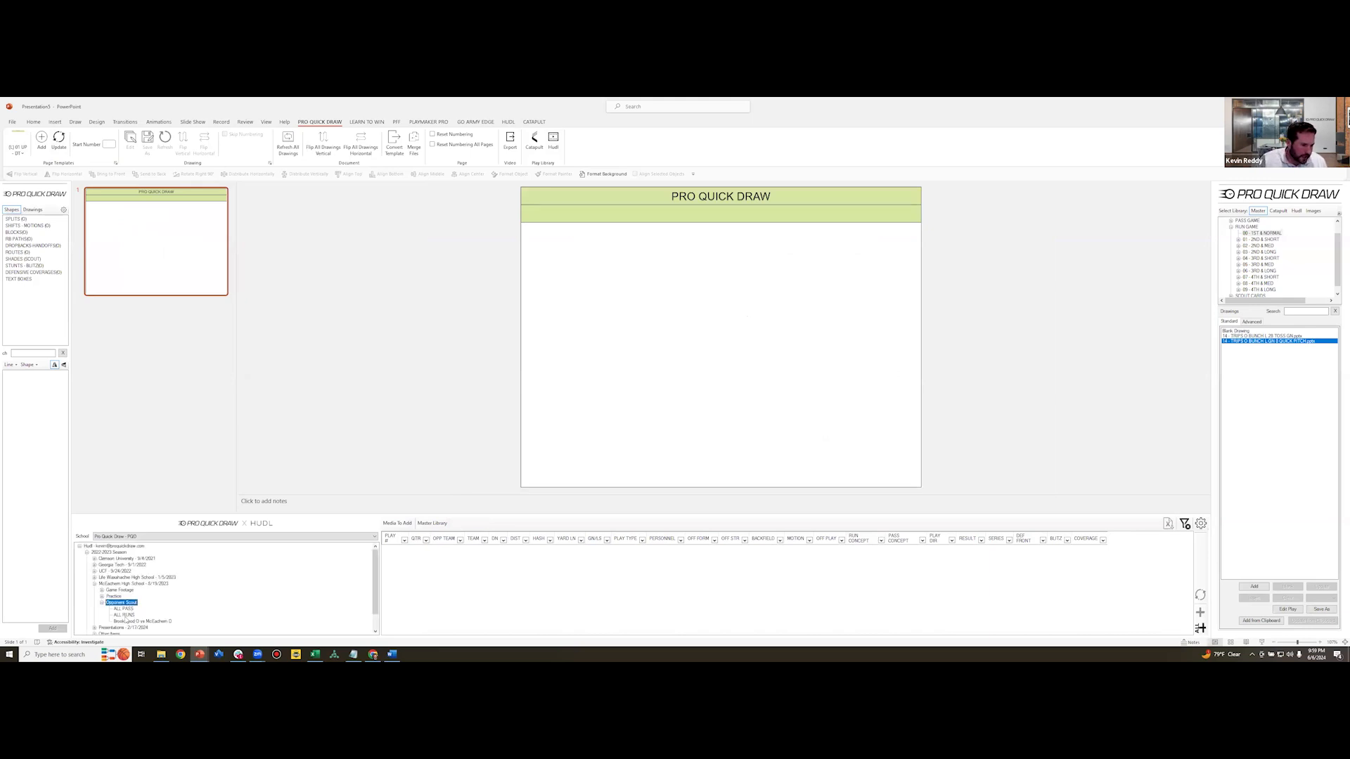
left_click(125, 609)
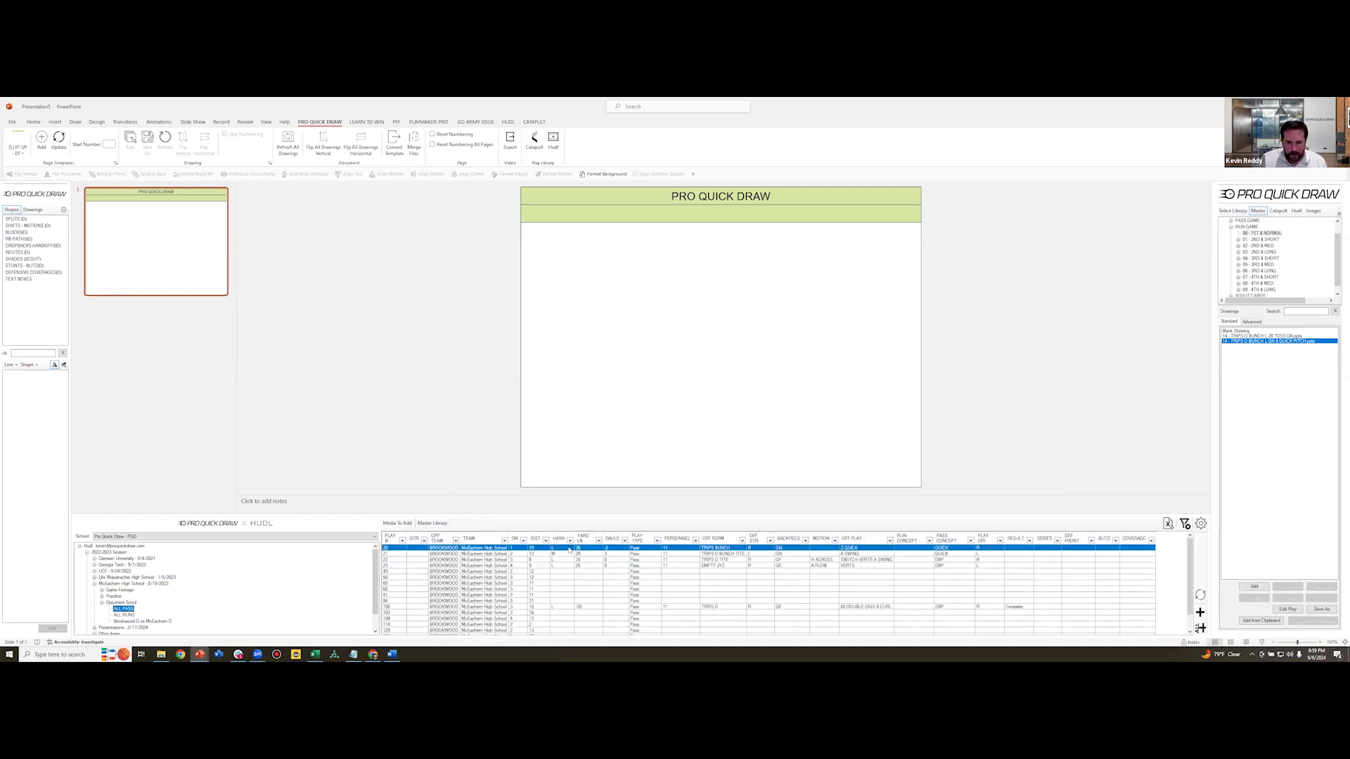
left_click(573, 554, "ctrl")
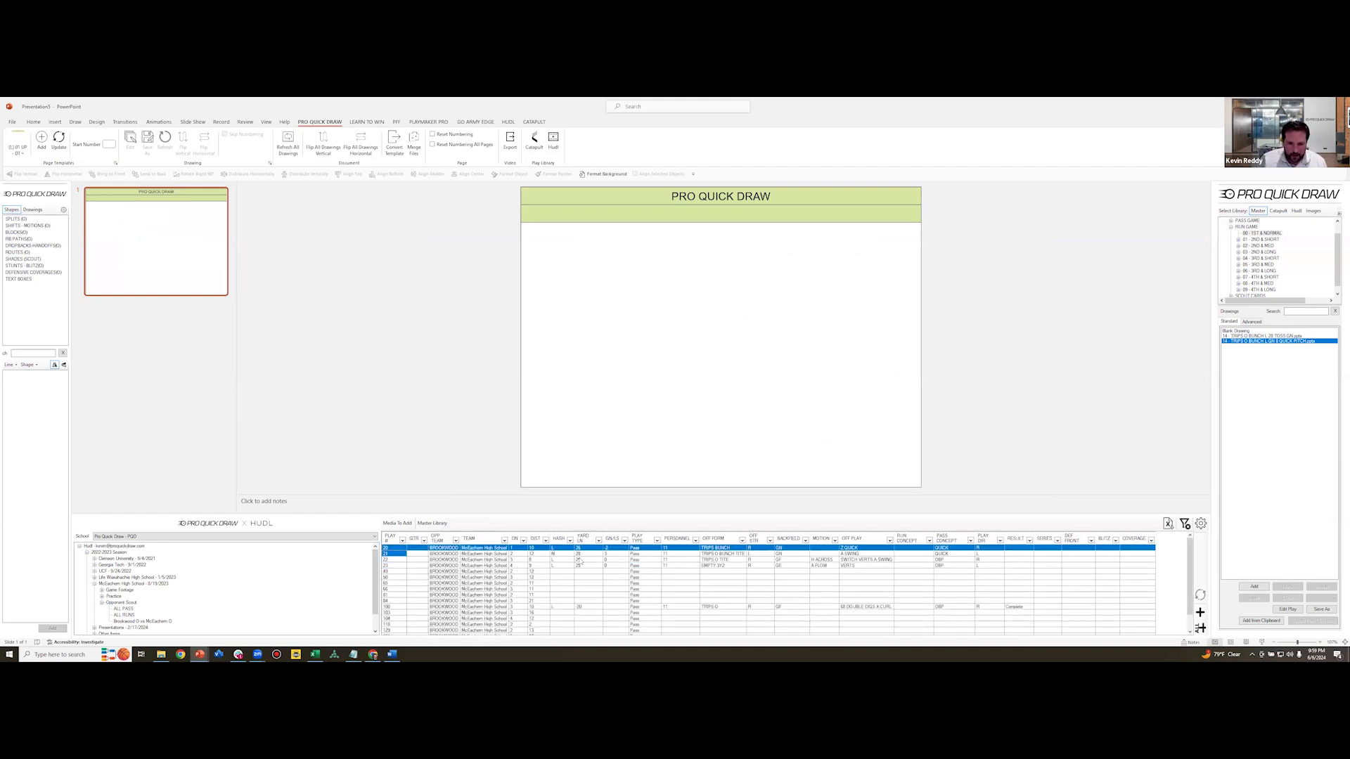
left_click(571, 612, "ctrl")
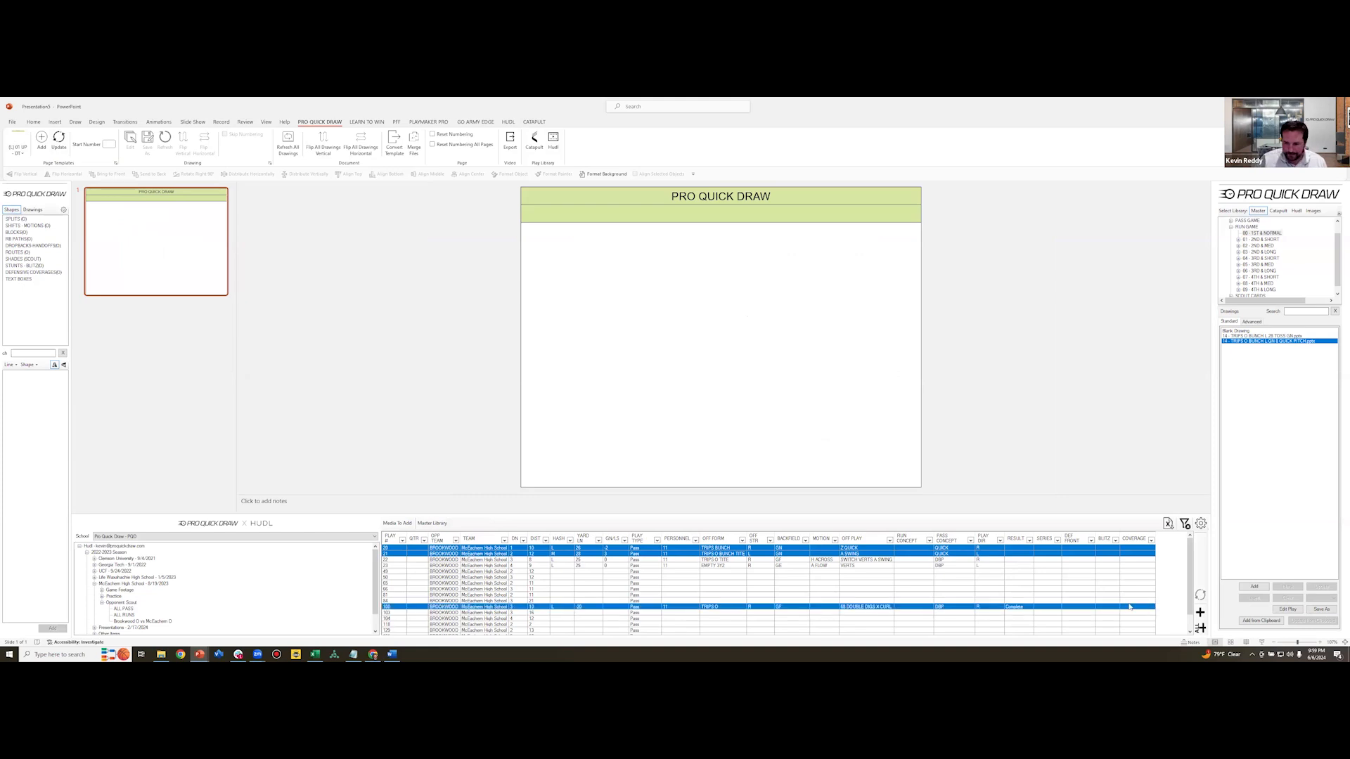
Set the Hudl media to add to Master Library followed by Video w/Still
left_click(409, 526)
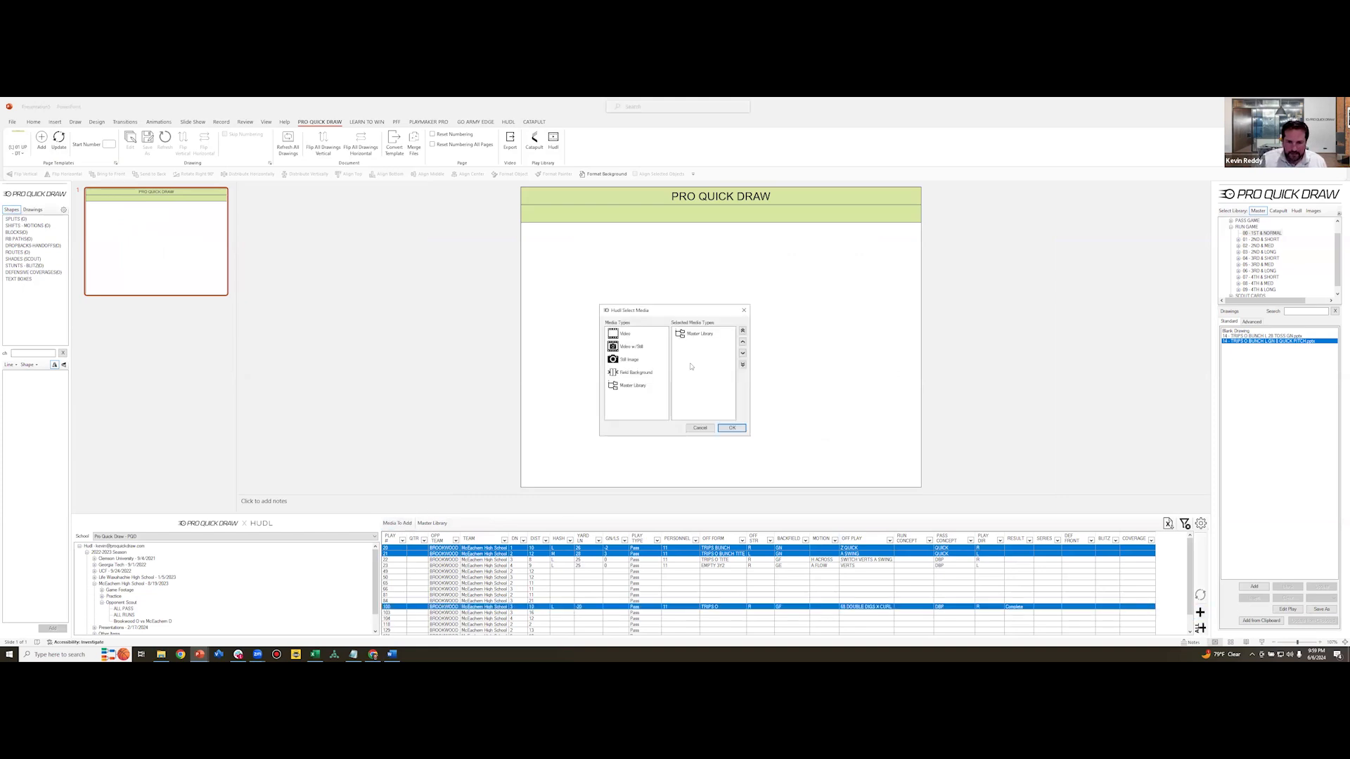
double_click(629, 349)
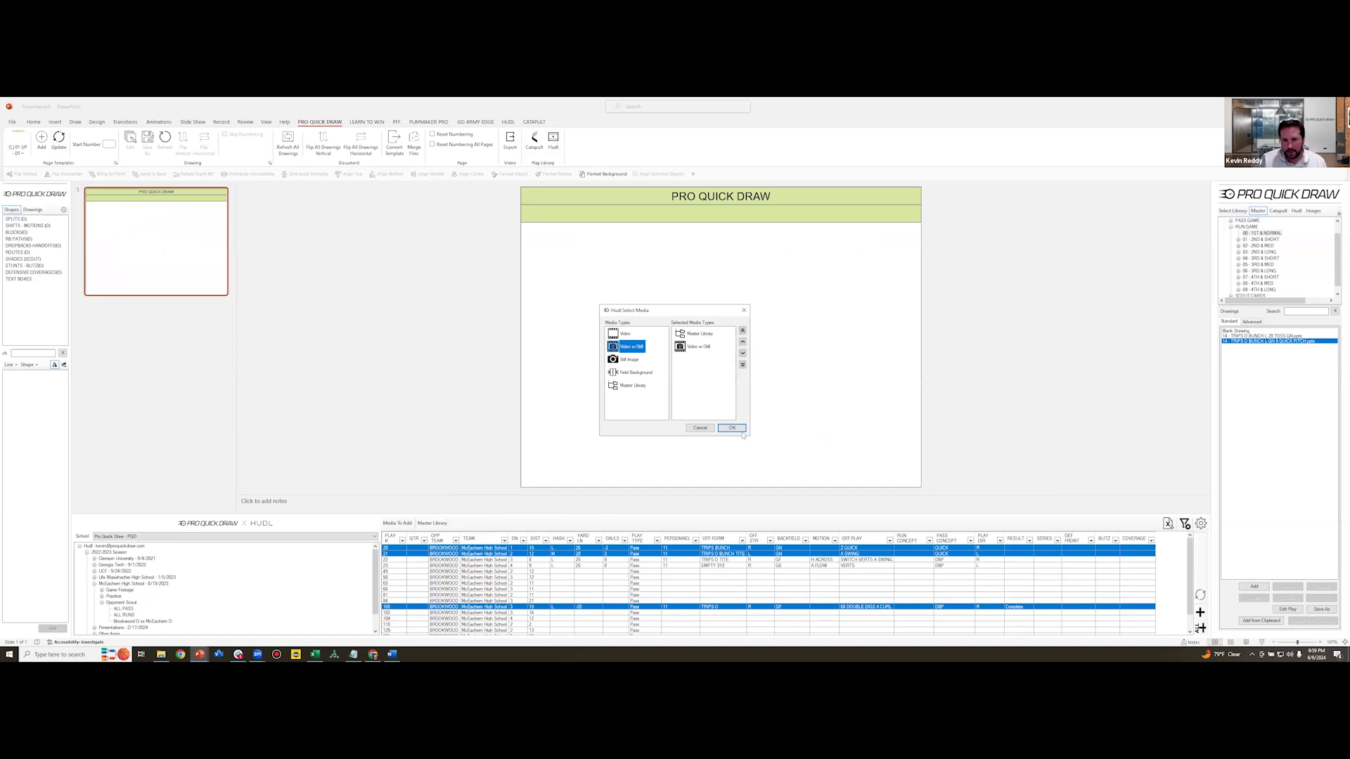
left_click(701, 335)
left_click(698, 350)
left_click(732, 428)
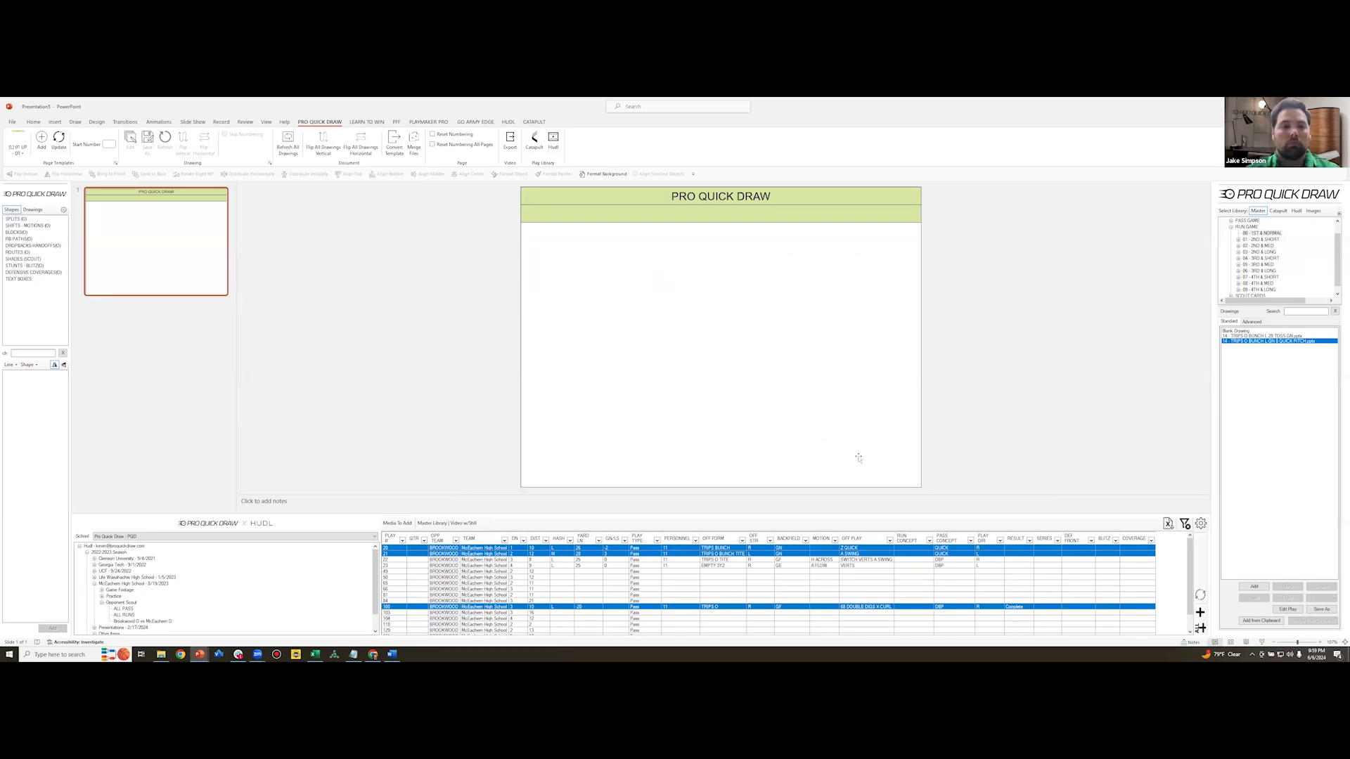
Add play 20, the TRIPS BUNCH R Z QUICK pass, to the page with its Master library diagram
double_click(878, 549)
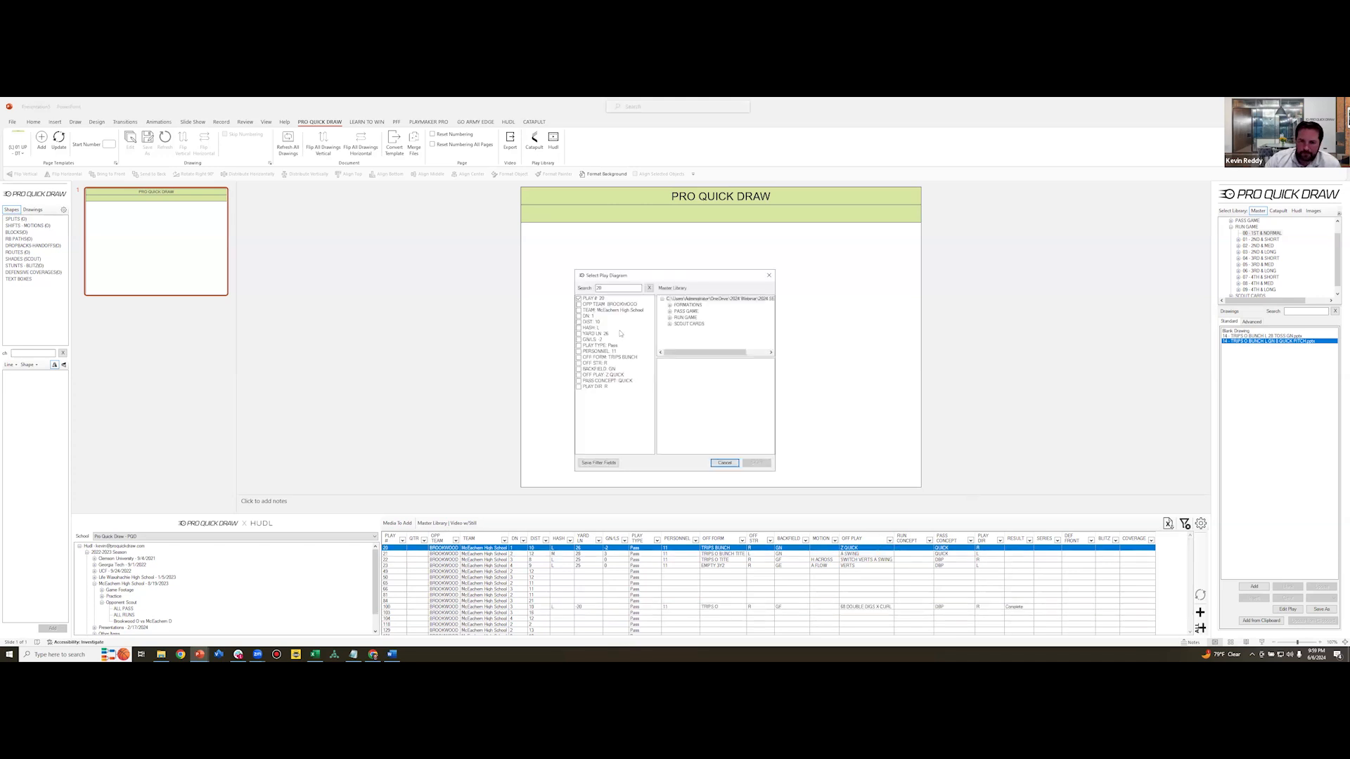
left_click(758, 463)
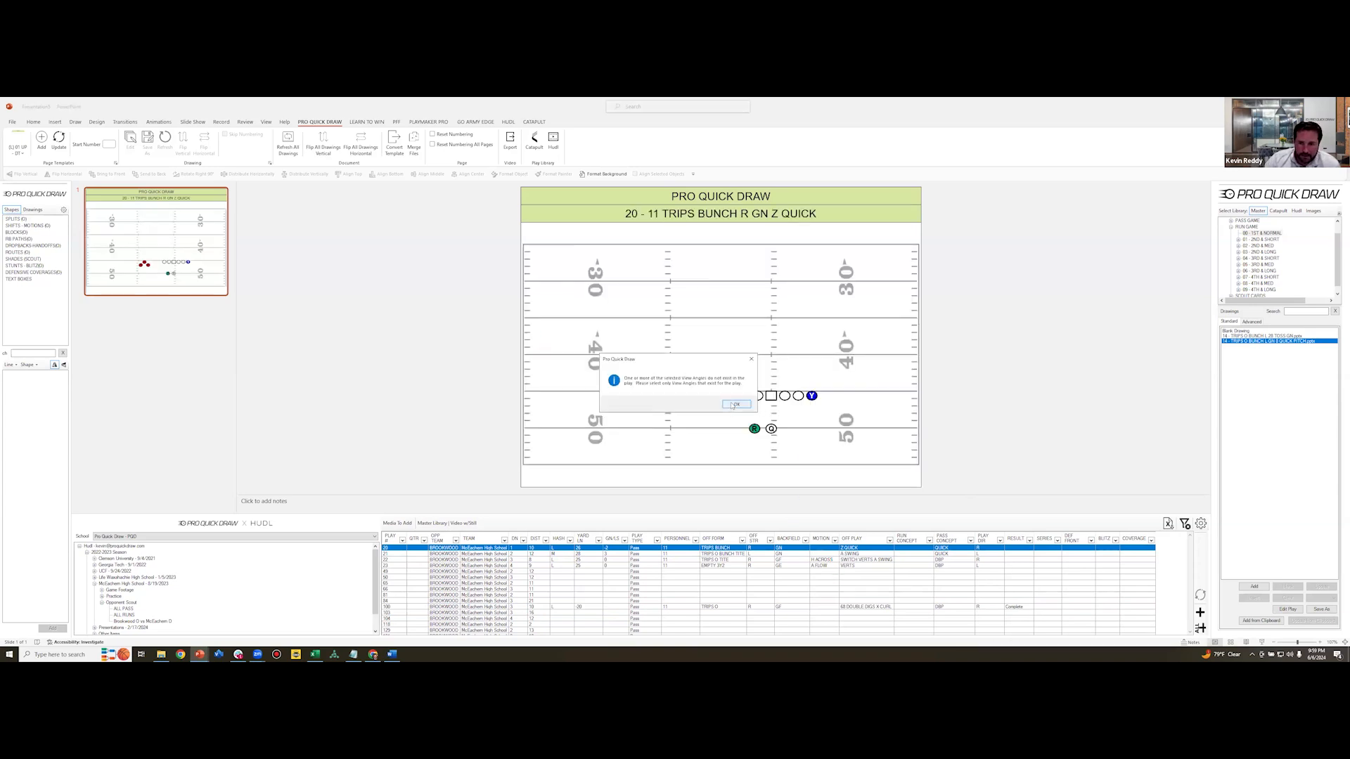
left_click(737, 404)
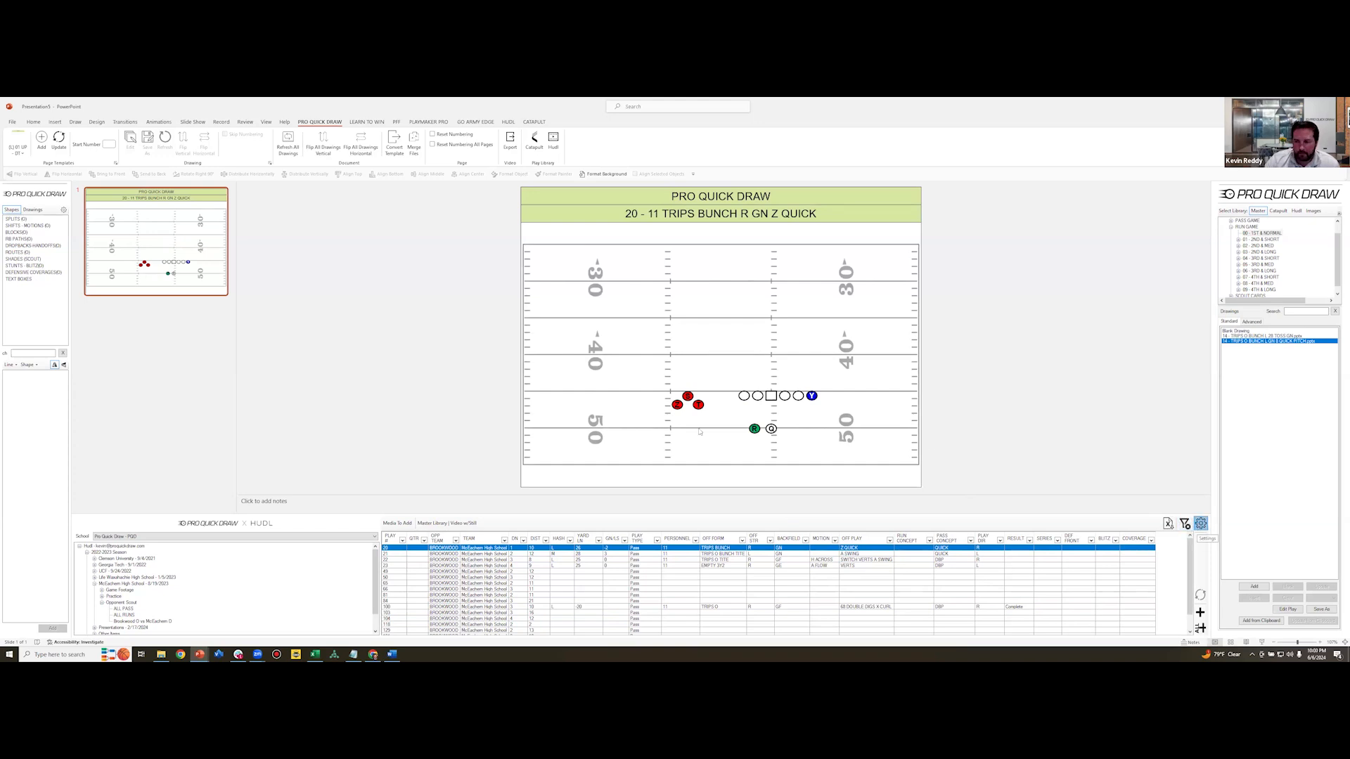
Replace the selected clip angles in the Hudl settings with Wide
left_click(1201, 524)
left_click(779, 327)
double_click(779, 327)
double_click(779, 326)
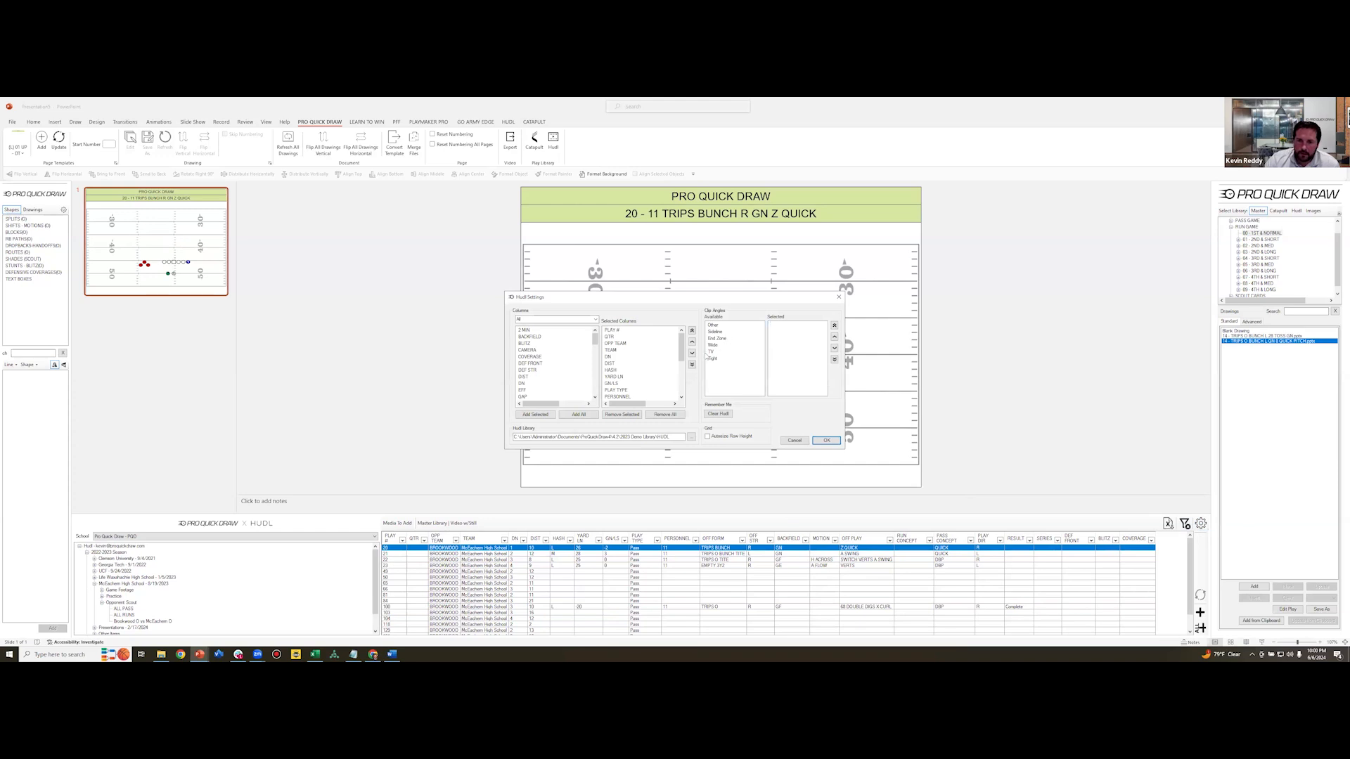
left_click(712, 358)
left_click_drag(713, 346, 793, 330)
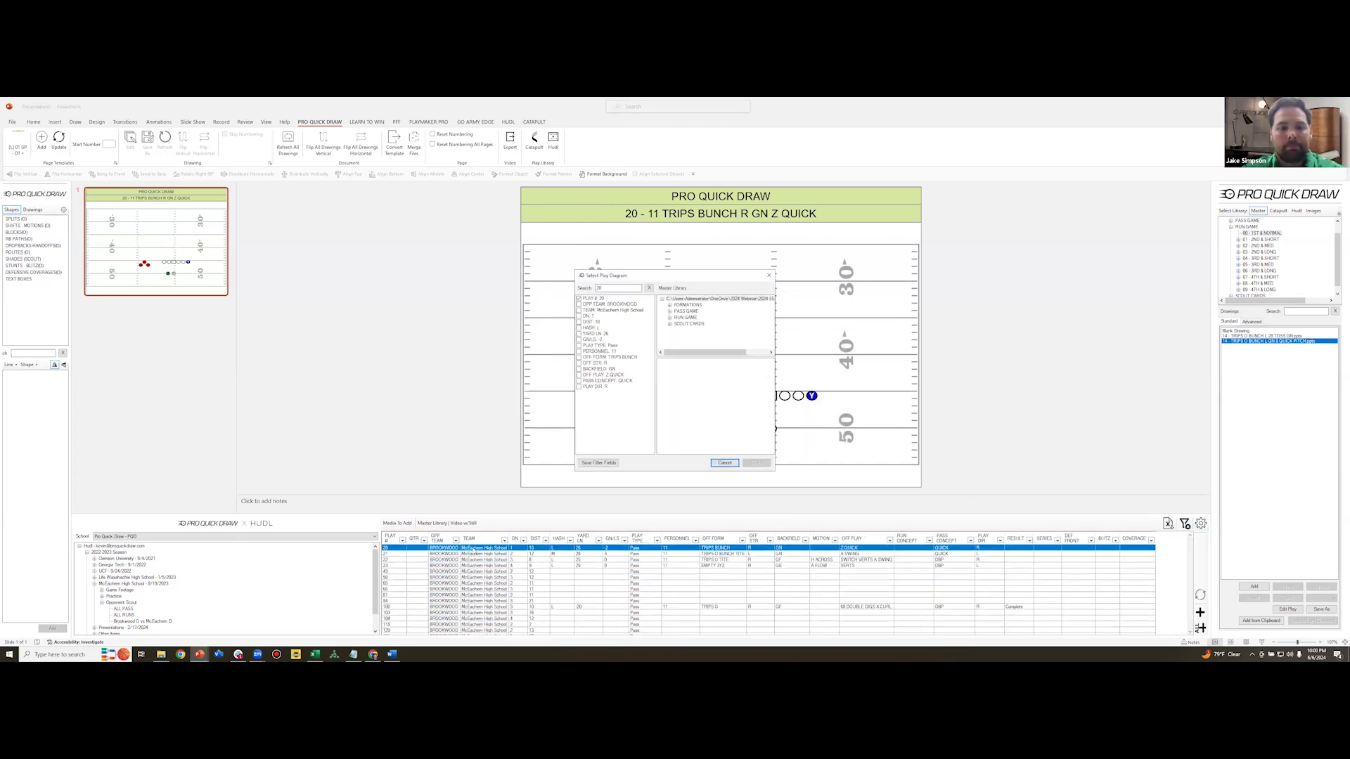
Add Master library diagrams and Wide video slides for Hudl plays 20 and 21
left_click(689, 362)
left_click(756, 463)
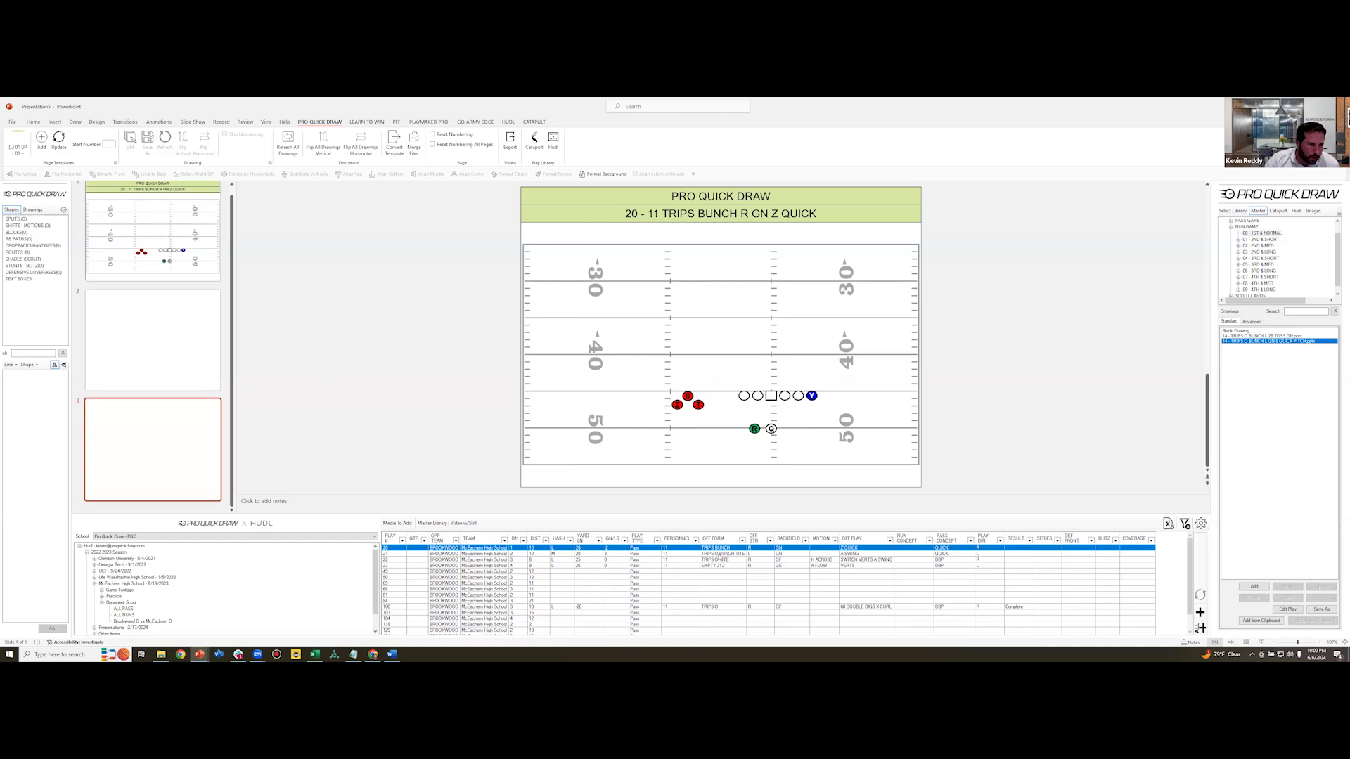
left_click(719, 555)
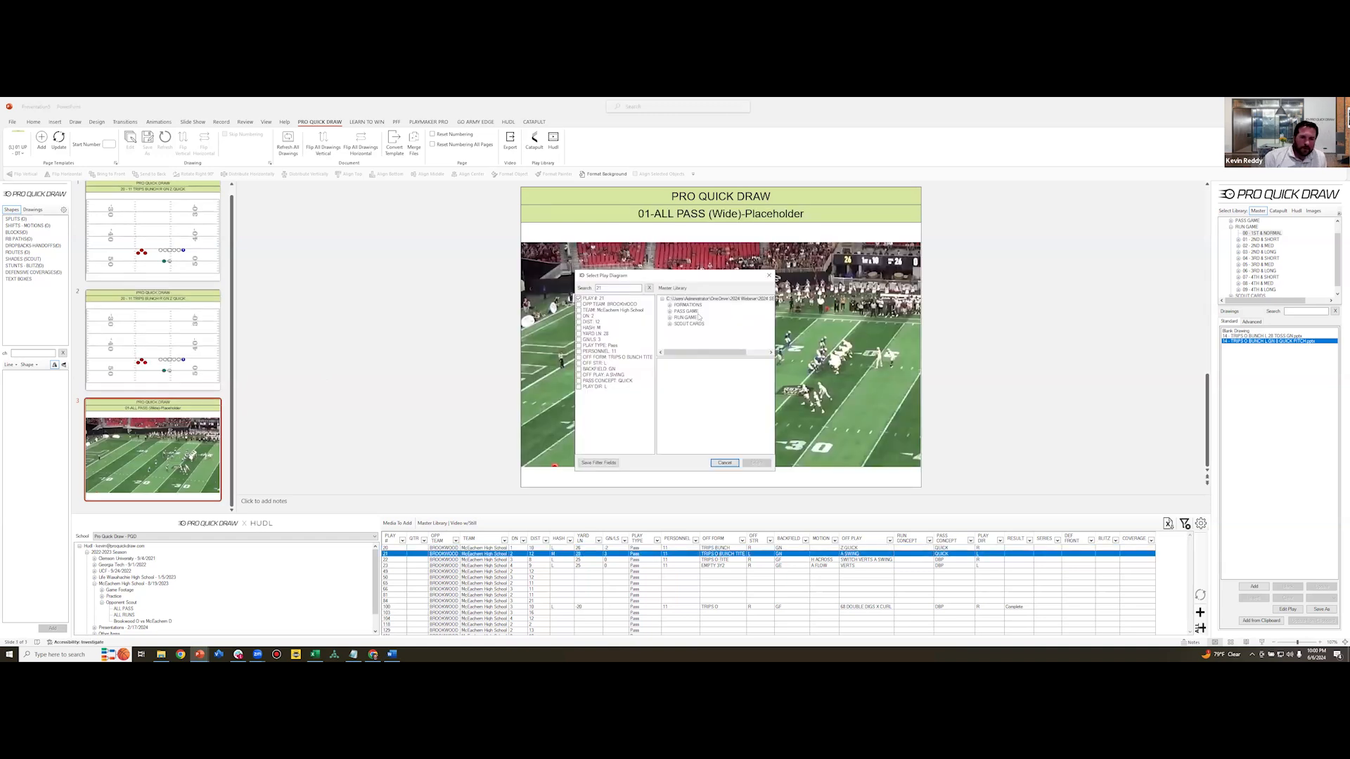
double_click(699, 363)
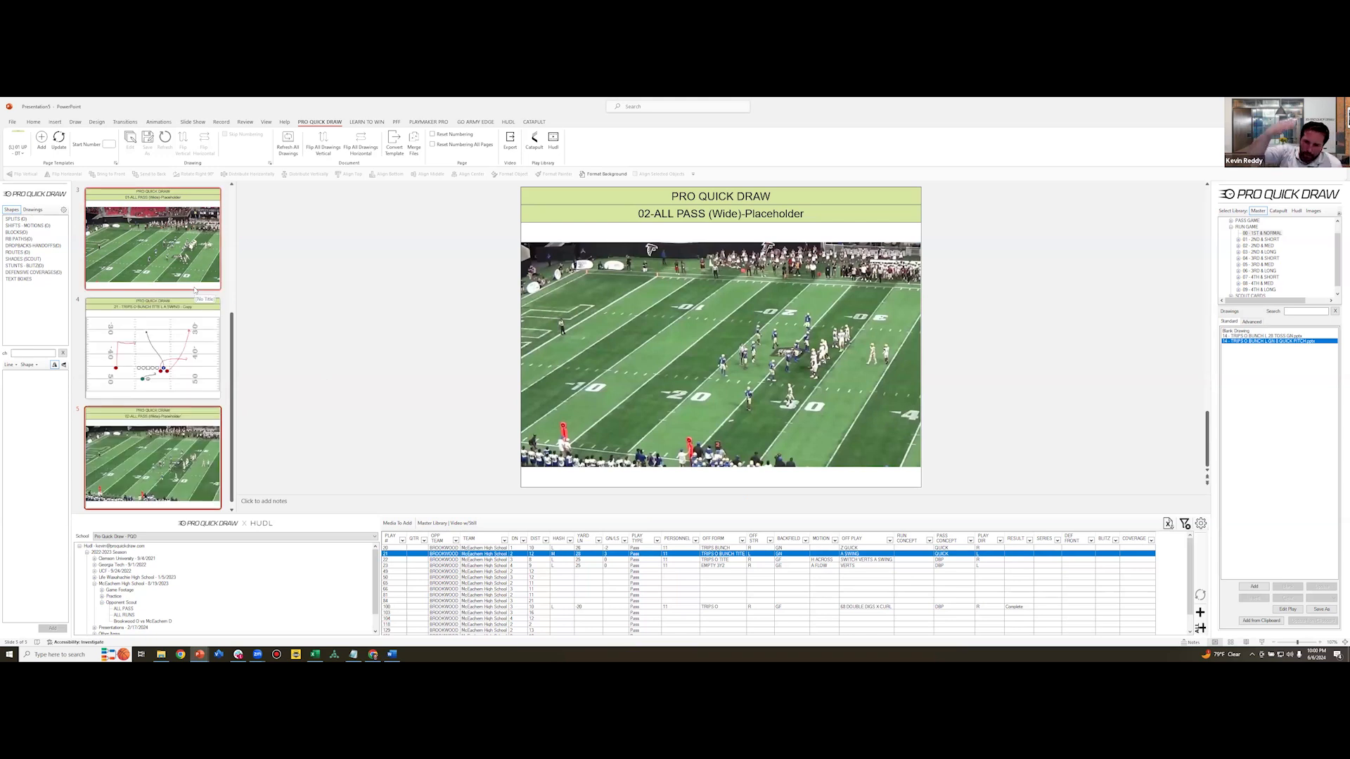
Delete the duplicate TRIPS BUNCH R GN Z QUICK diagram slide and return to the first slide
scroll(196, 289, "up", 5)
left_click(183, 222)
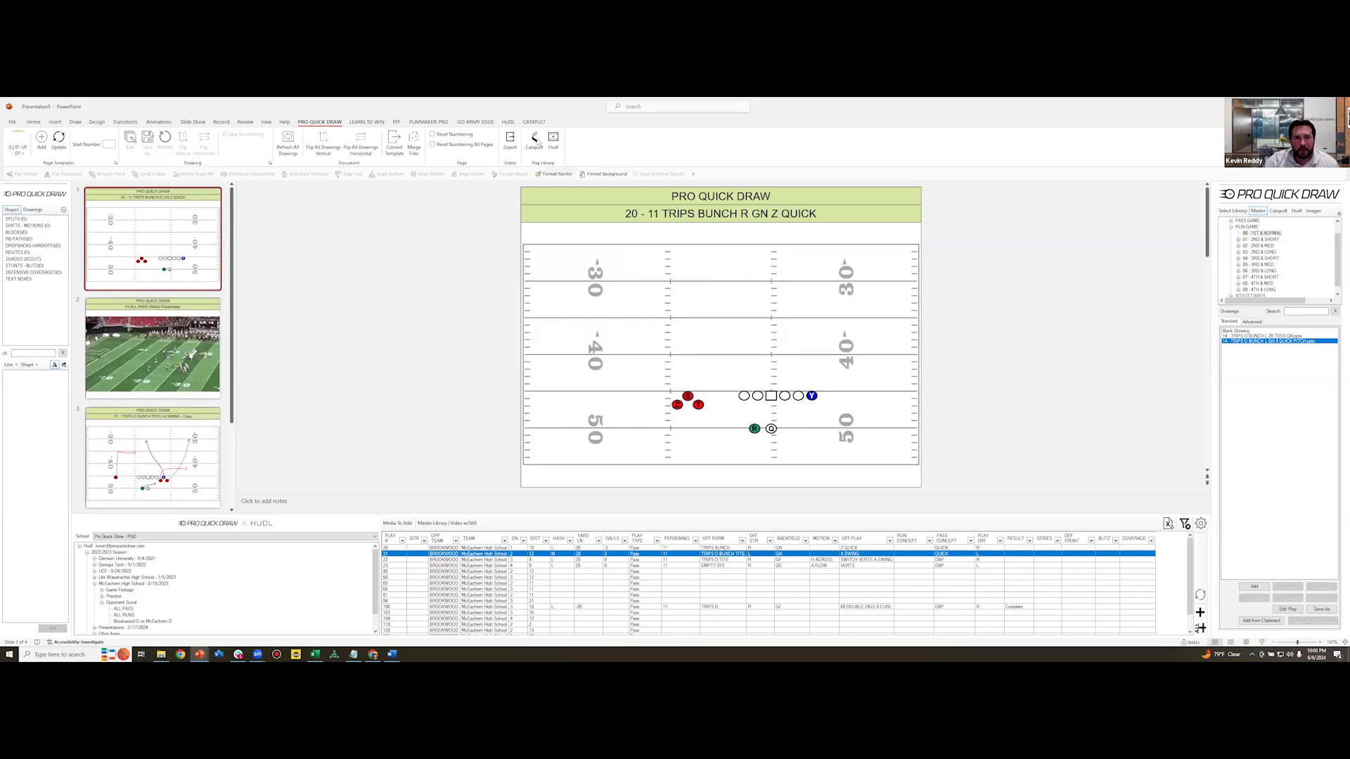
Upload all pages of the playbook to Hudl as a new playlist named SKELLY REMINDERS in the McEachern High School Practice folder
left_click(508, 122)
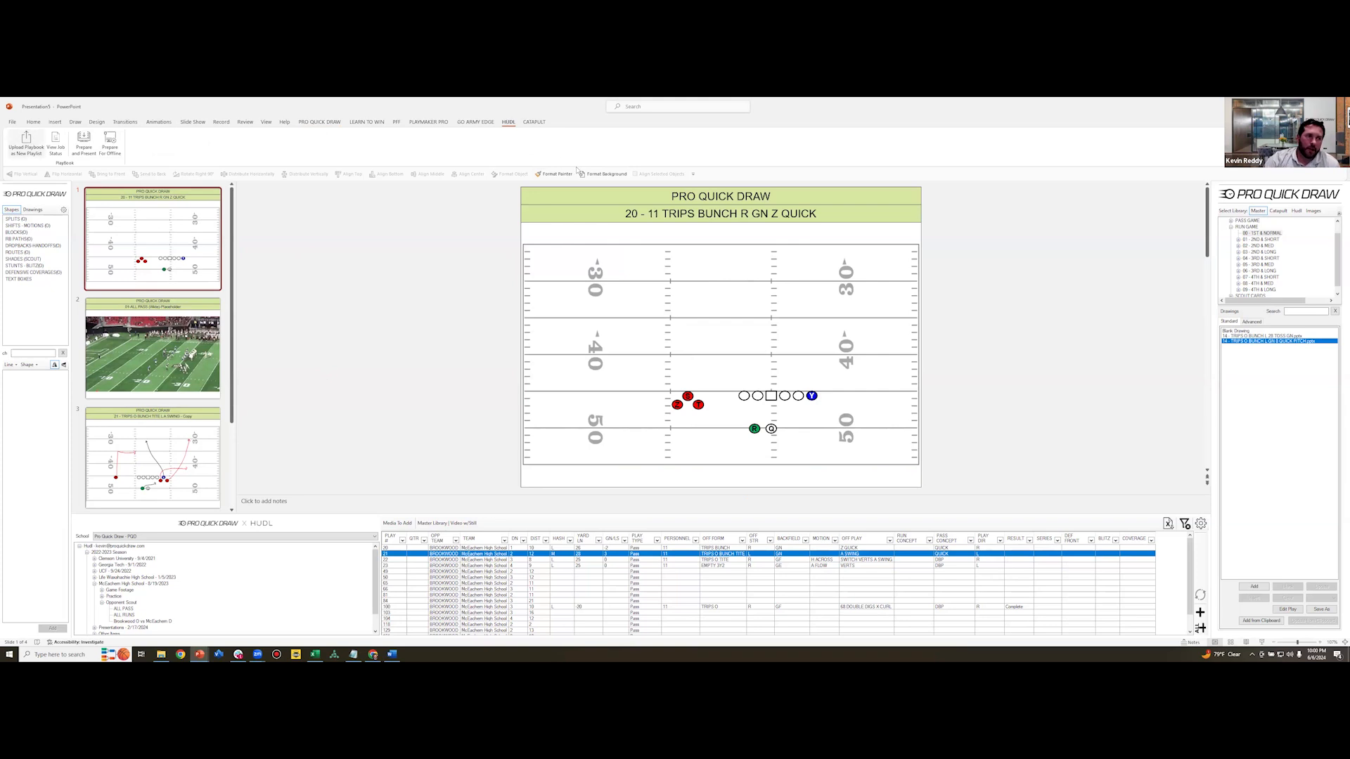
double_click(573, 336)
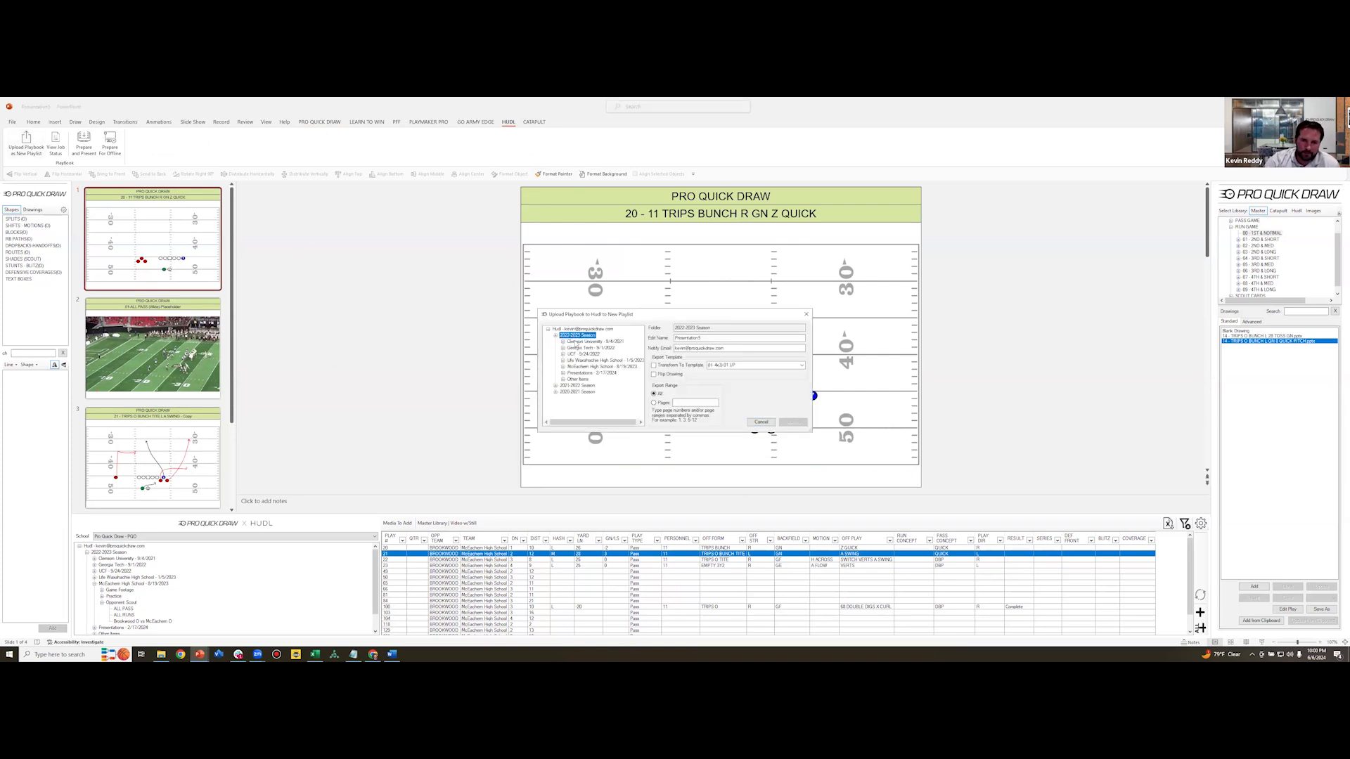
double_click(595, 367)
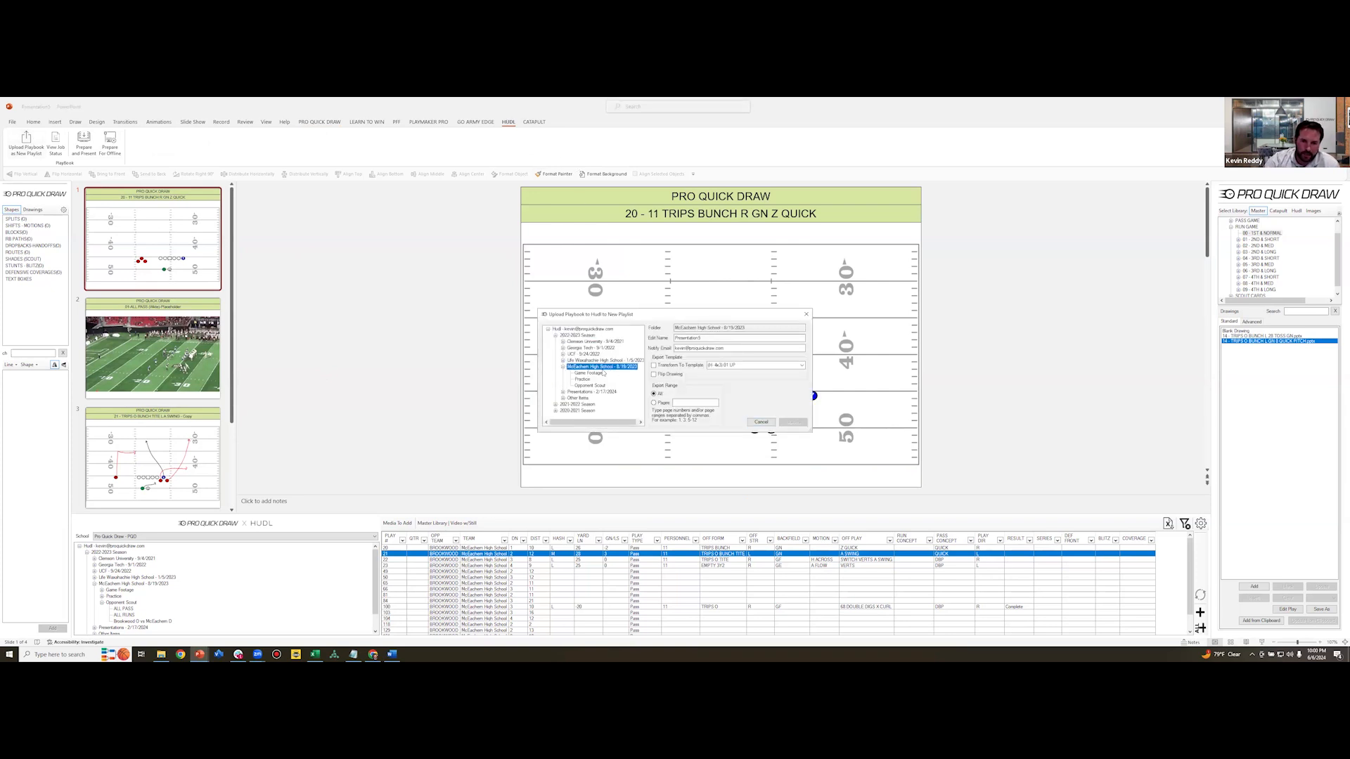
left_click(582, 380)
key("Tab")
type("SK")
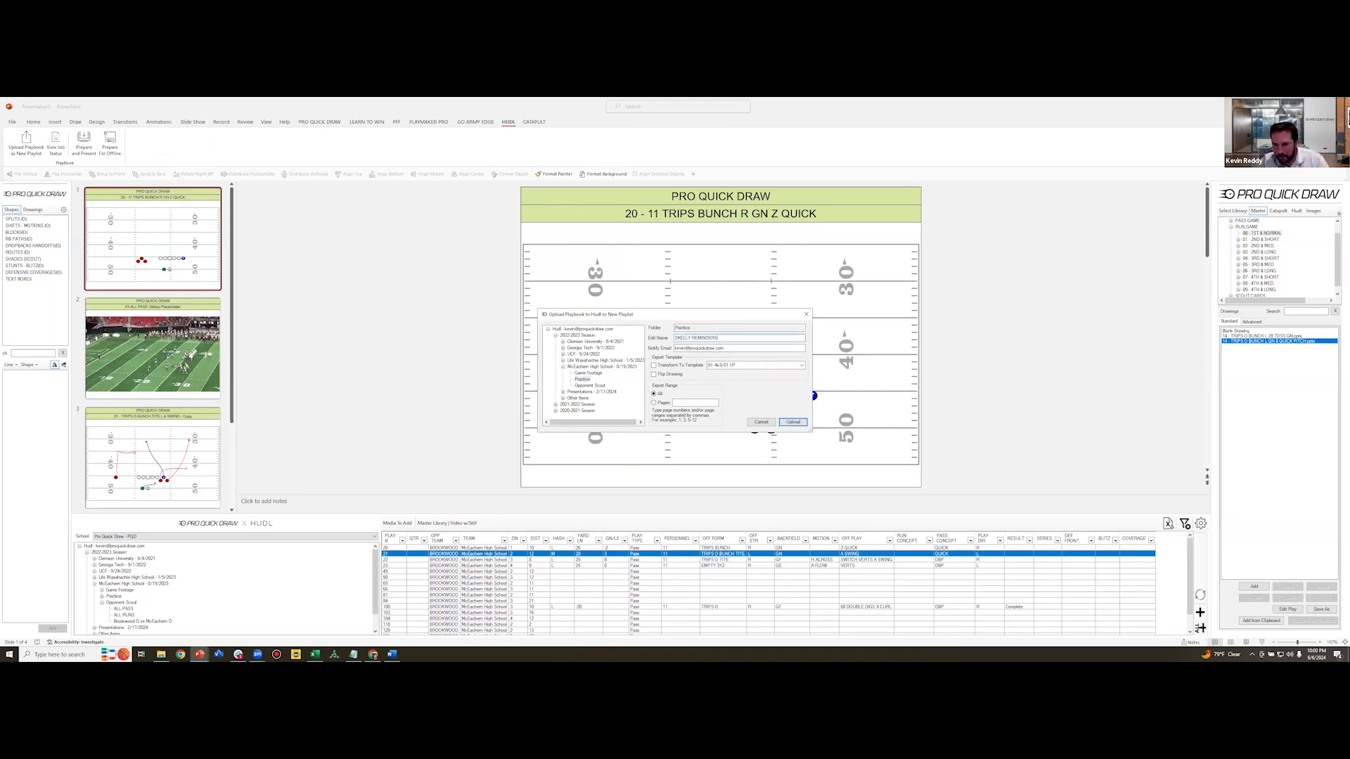
key("Return")
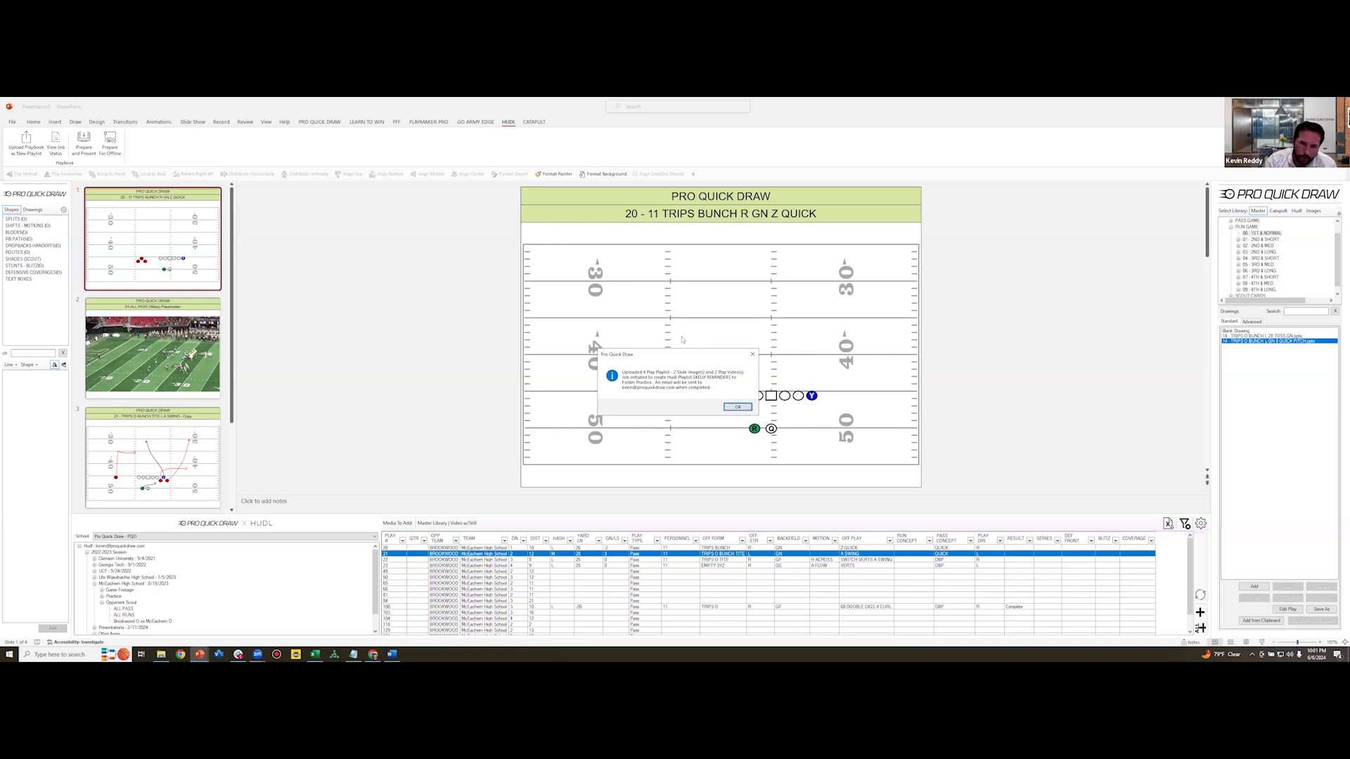
key("Return")
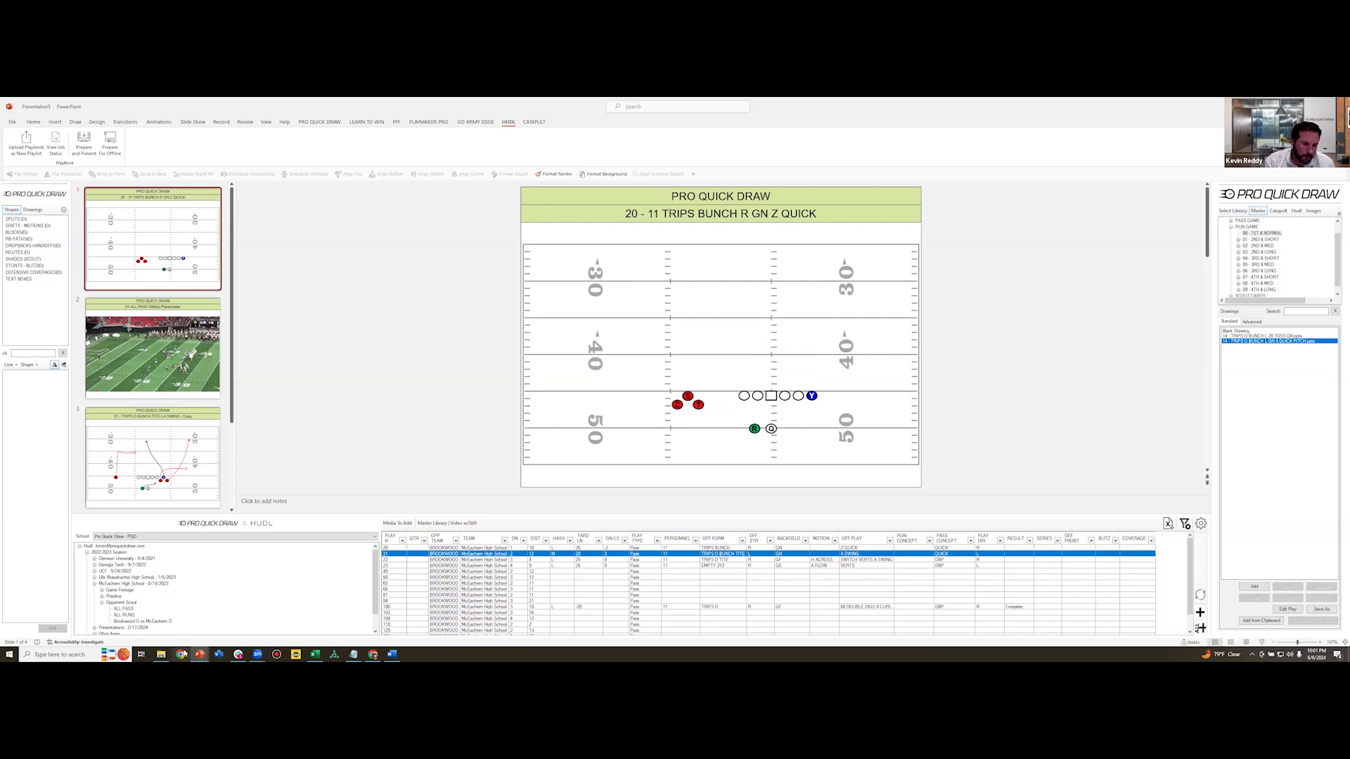
Switch to the Hudl library in Chrome to check the McEachern High School Practice folder
left_click(373, 654)
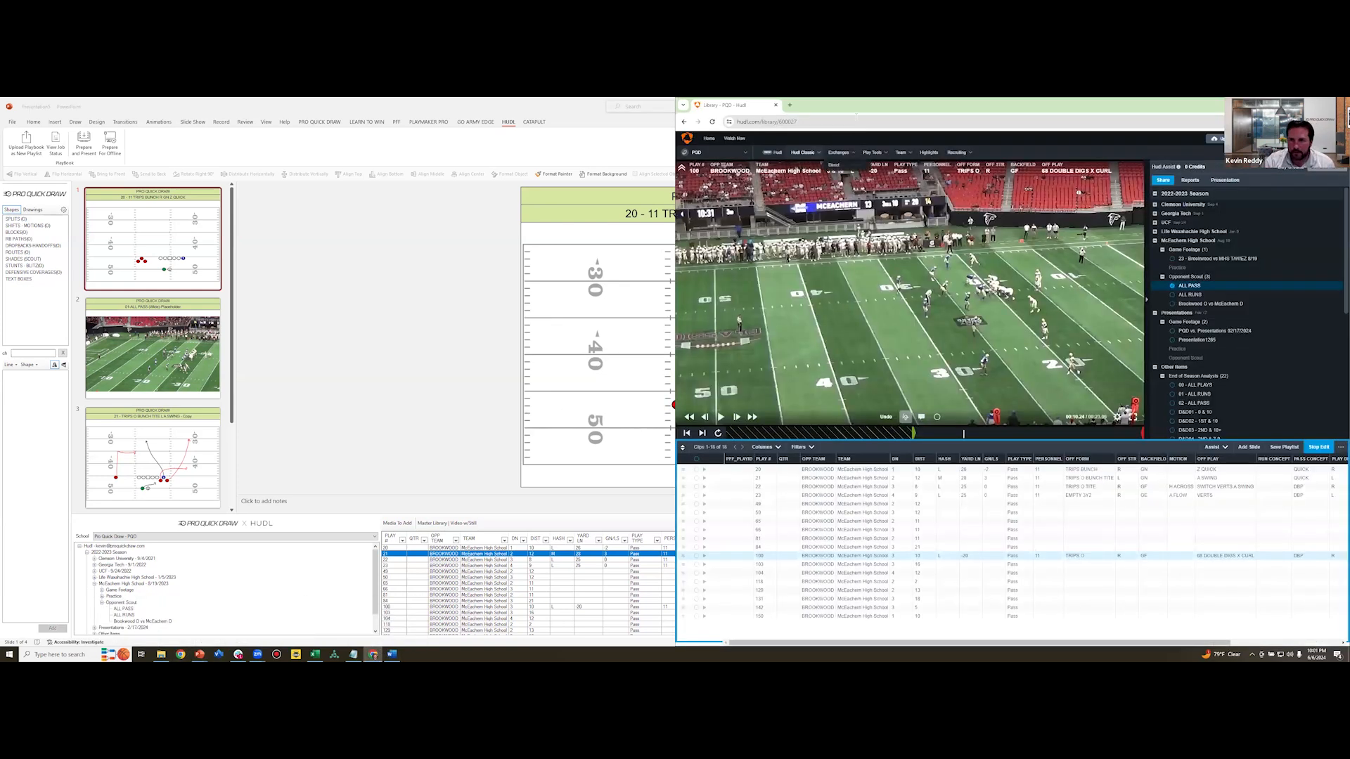